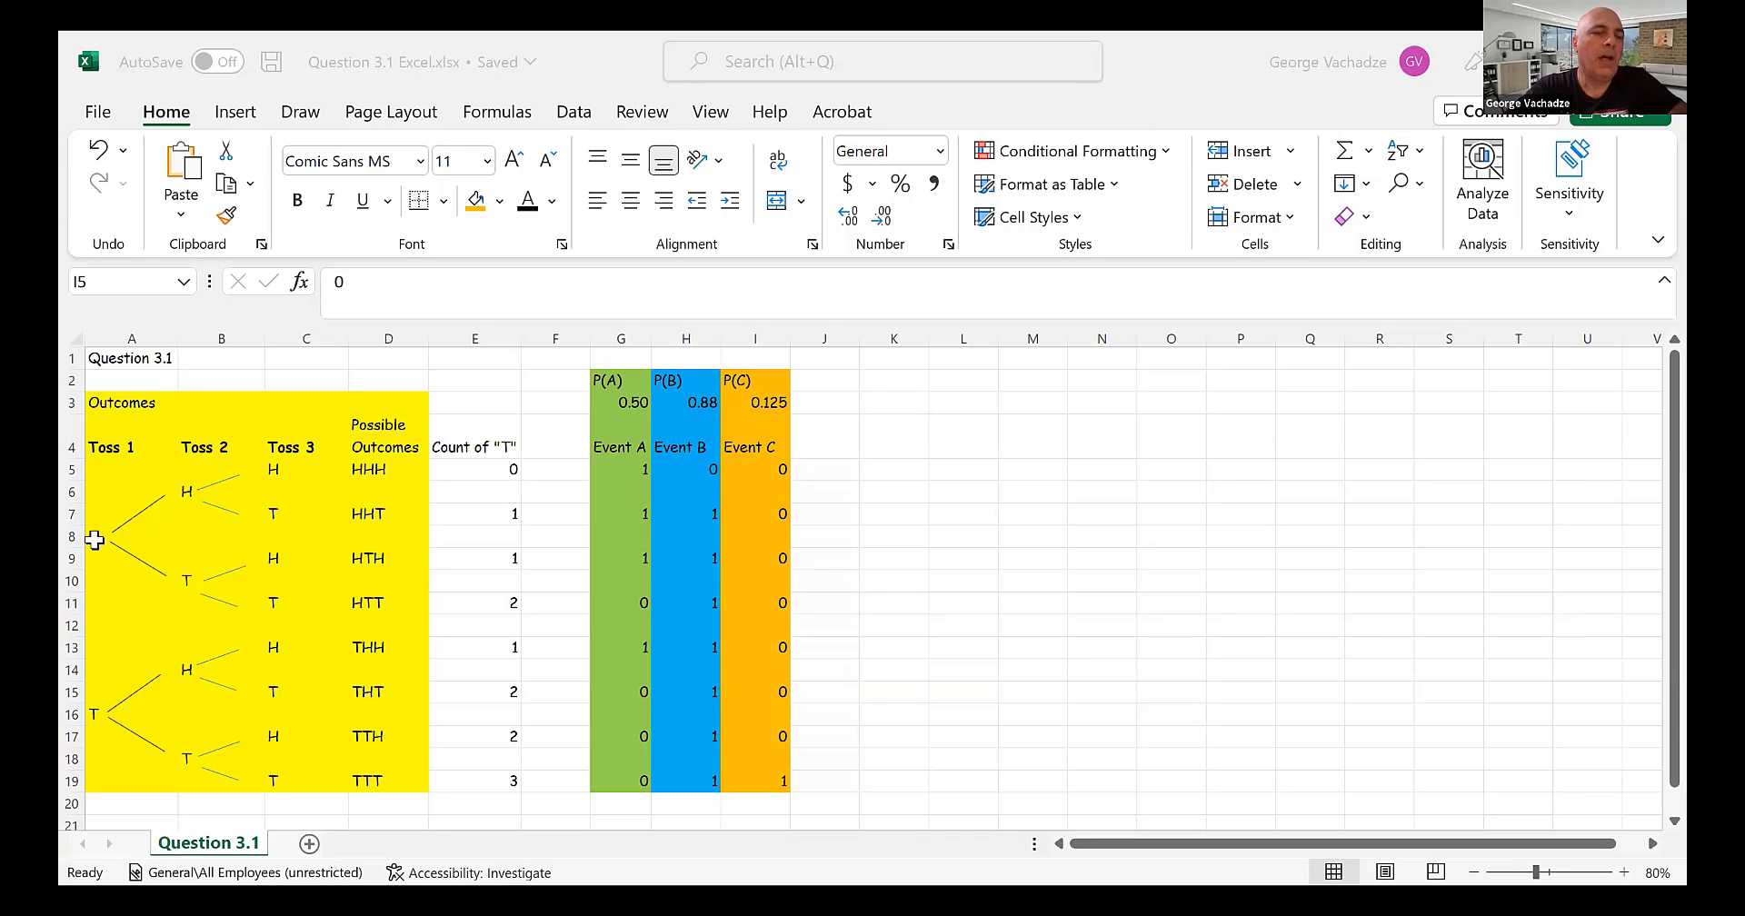
Examine the coin-toss tree from the Toss 2 branches in column B to the first possible outcome in D5
key("Down")
key("Down")
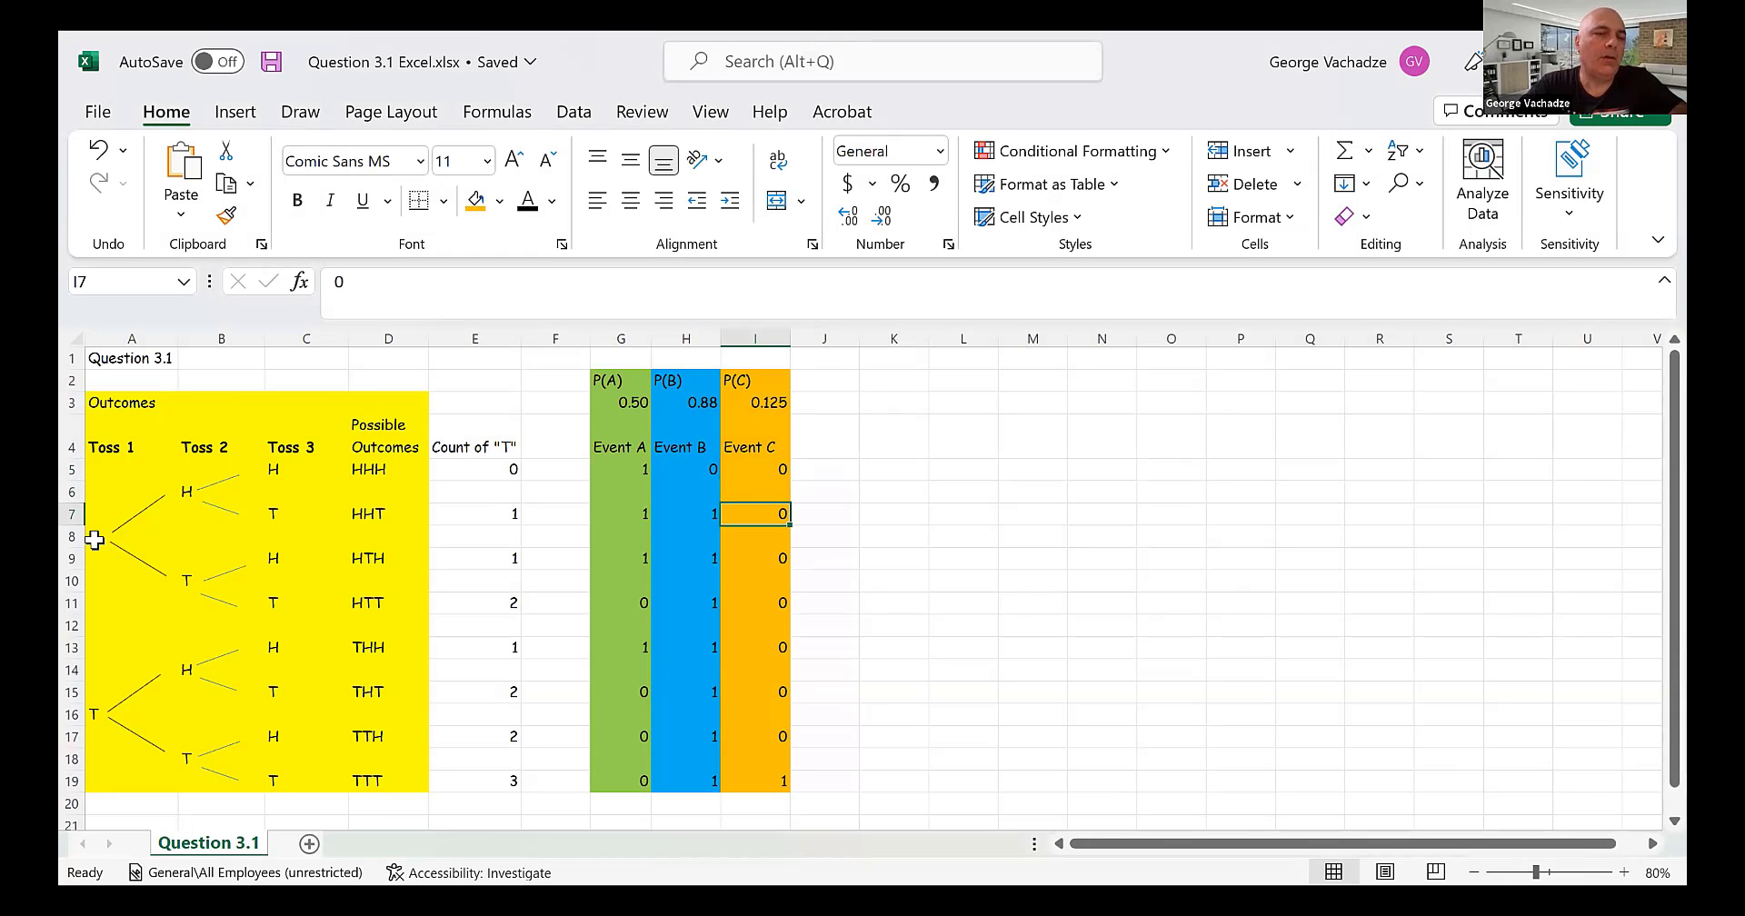
key("Left")
key("Left")
key("Left")
key("Left")
key("Left")
key("Left")
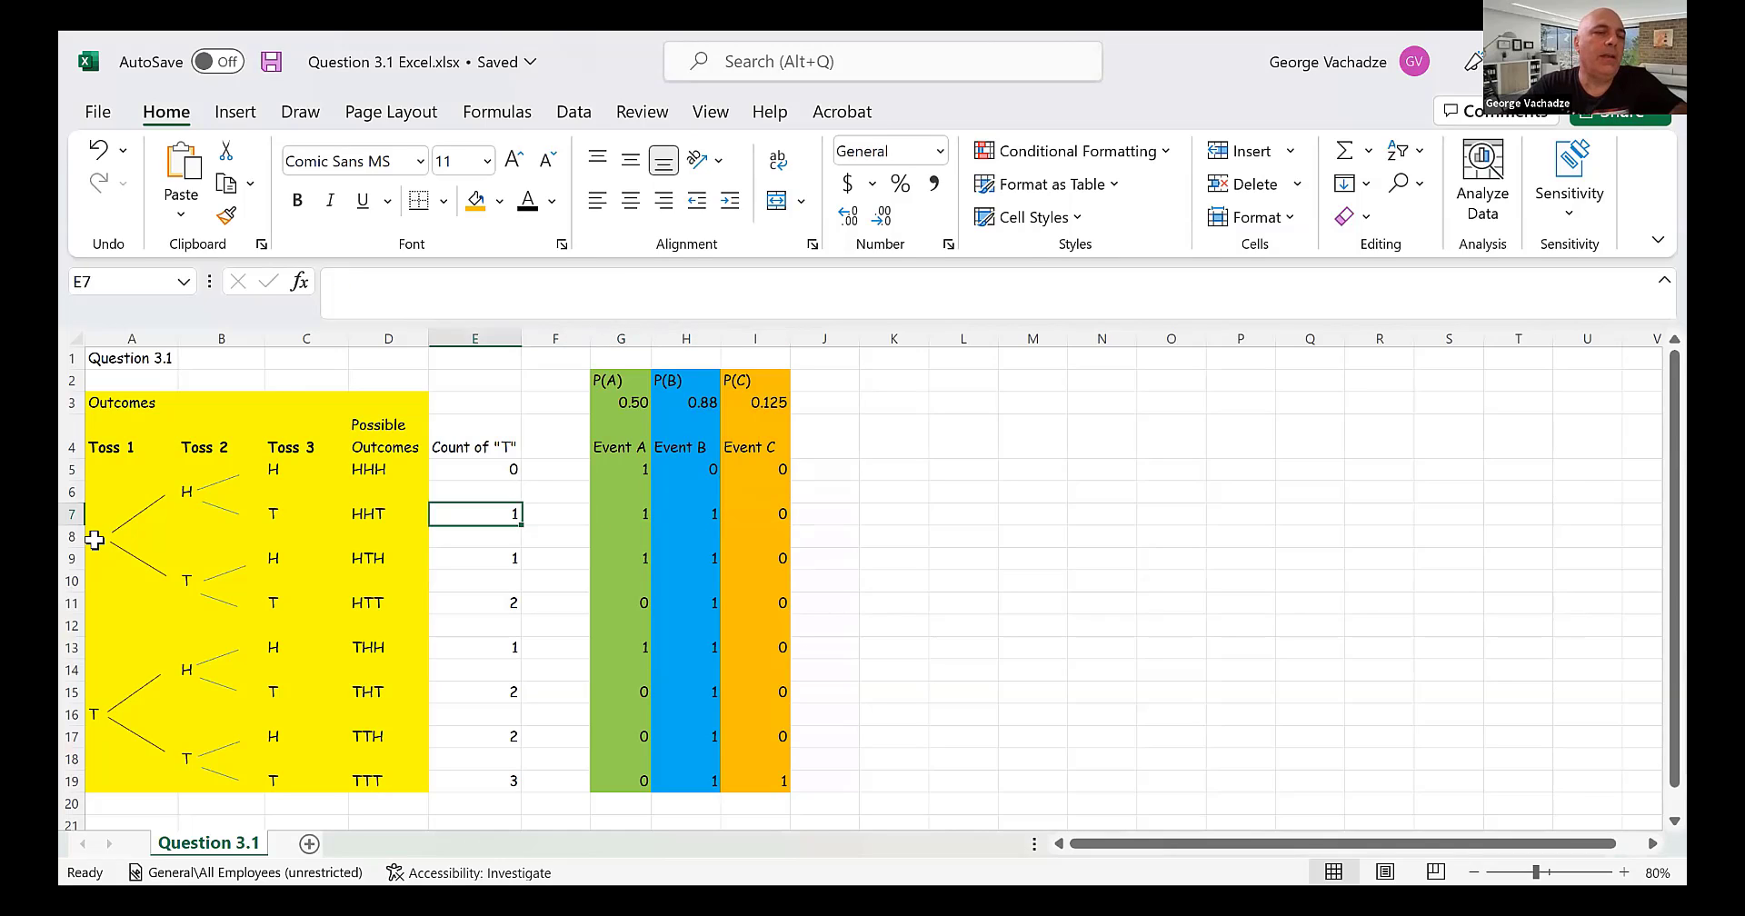
key("Left")
key("Up")
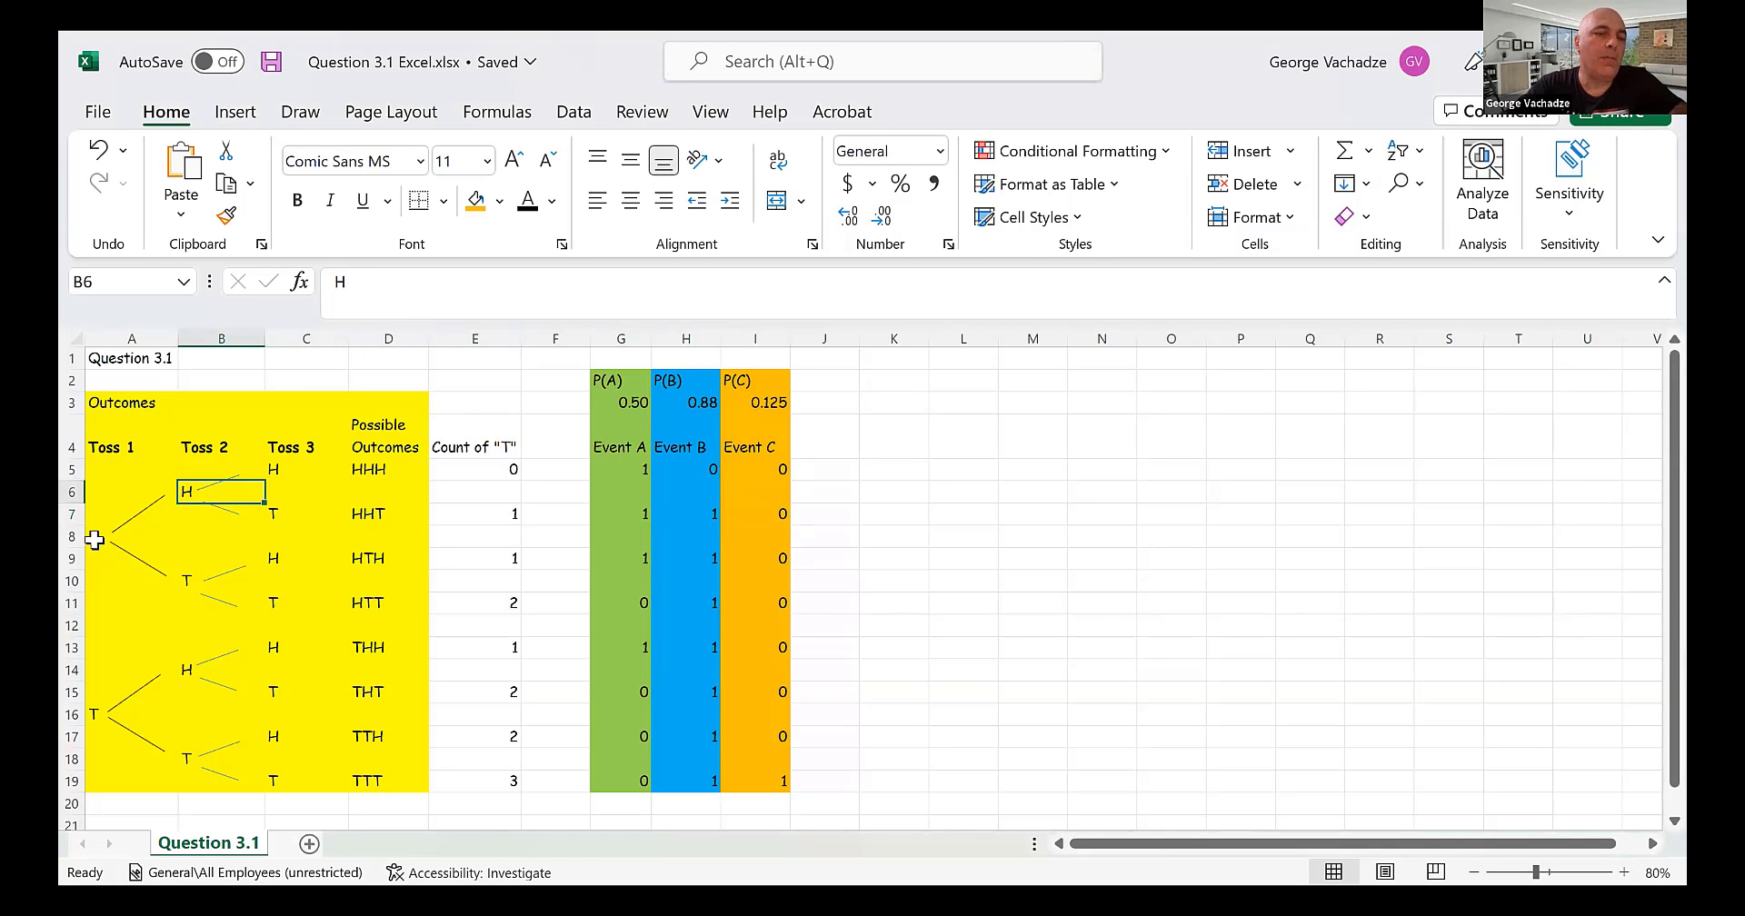
key("Down")
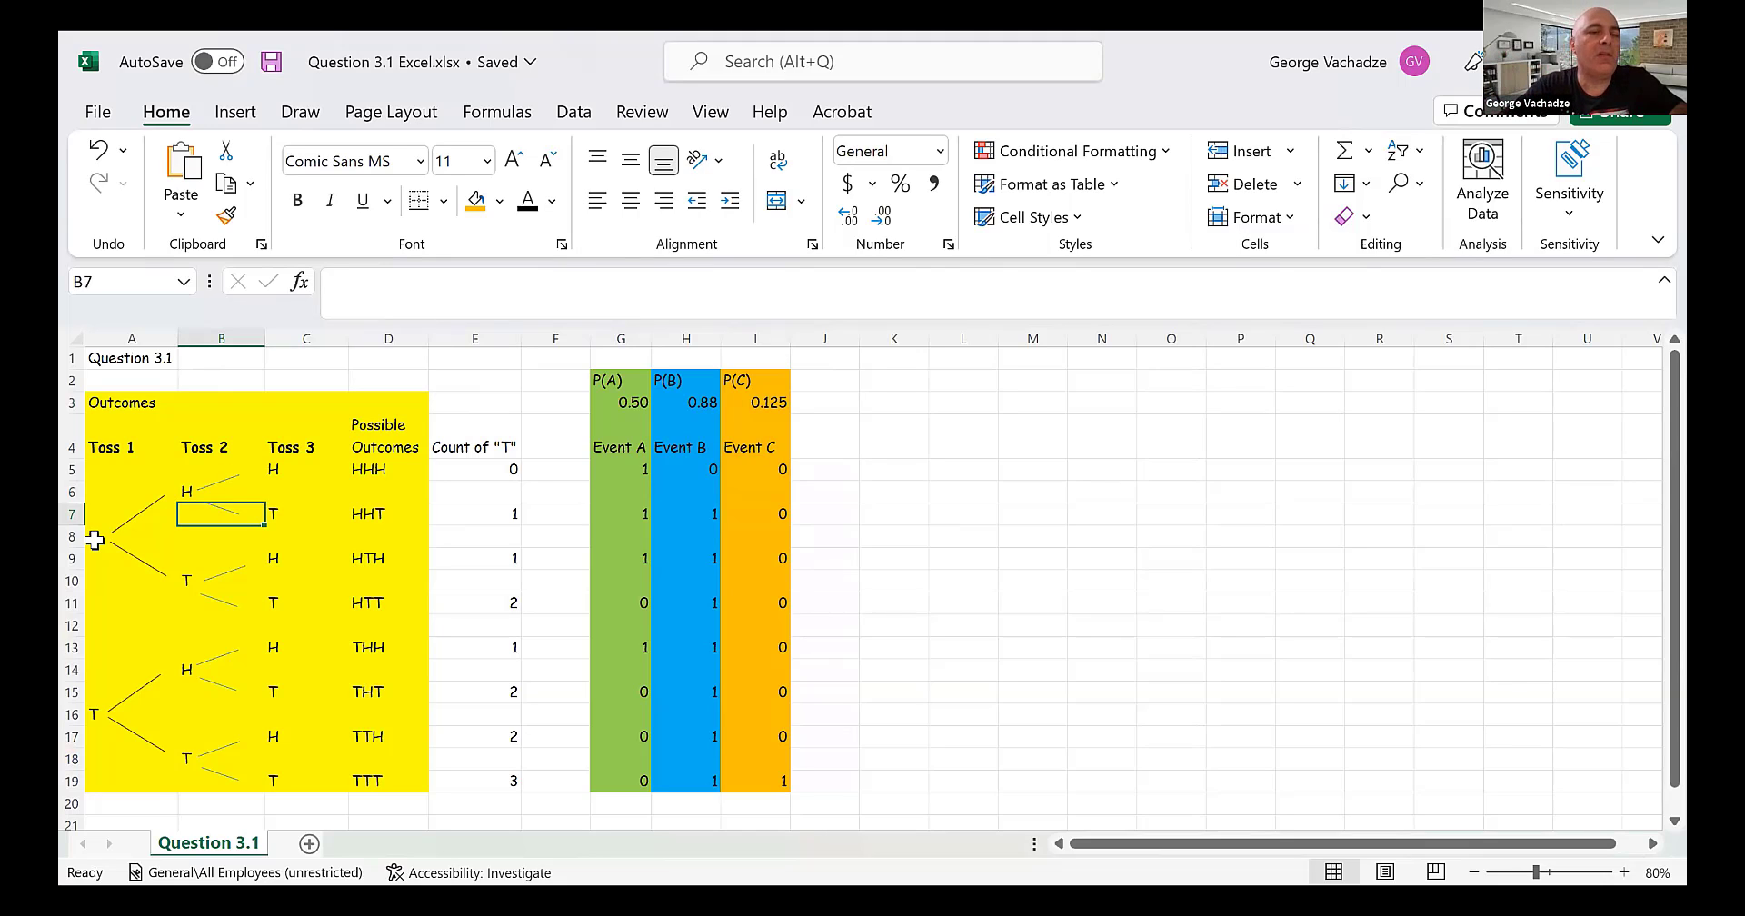
key("Right")
key("Up")
key("Up")
key("Right")
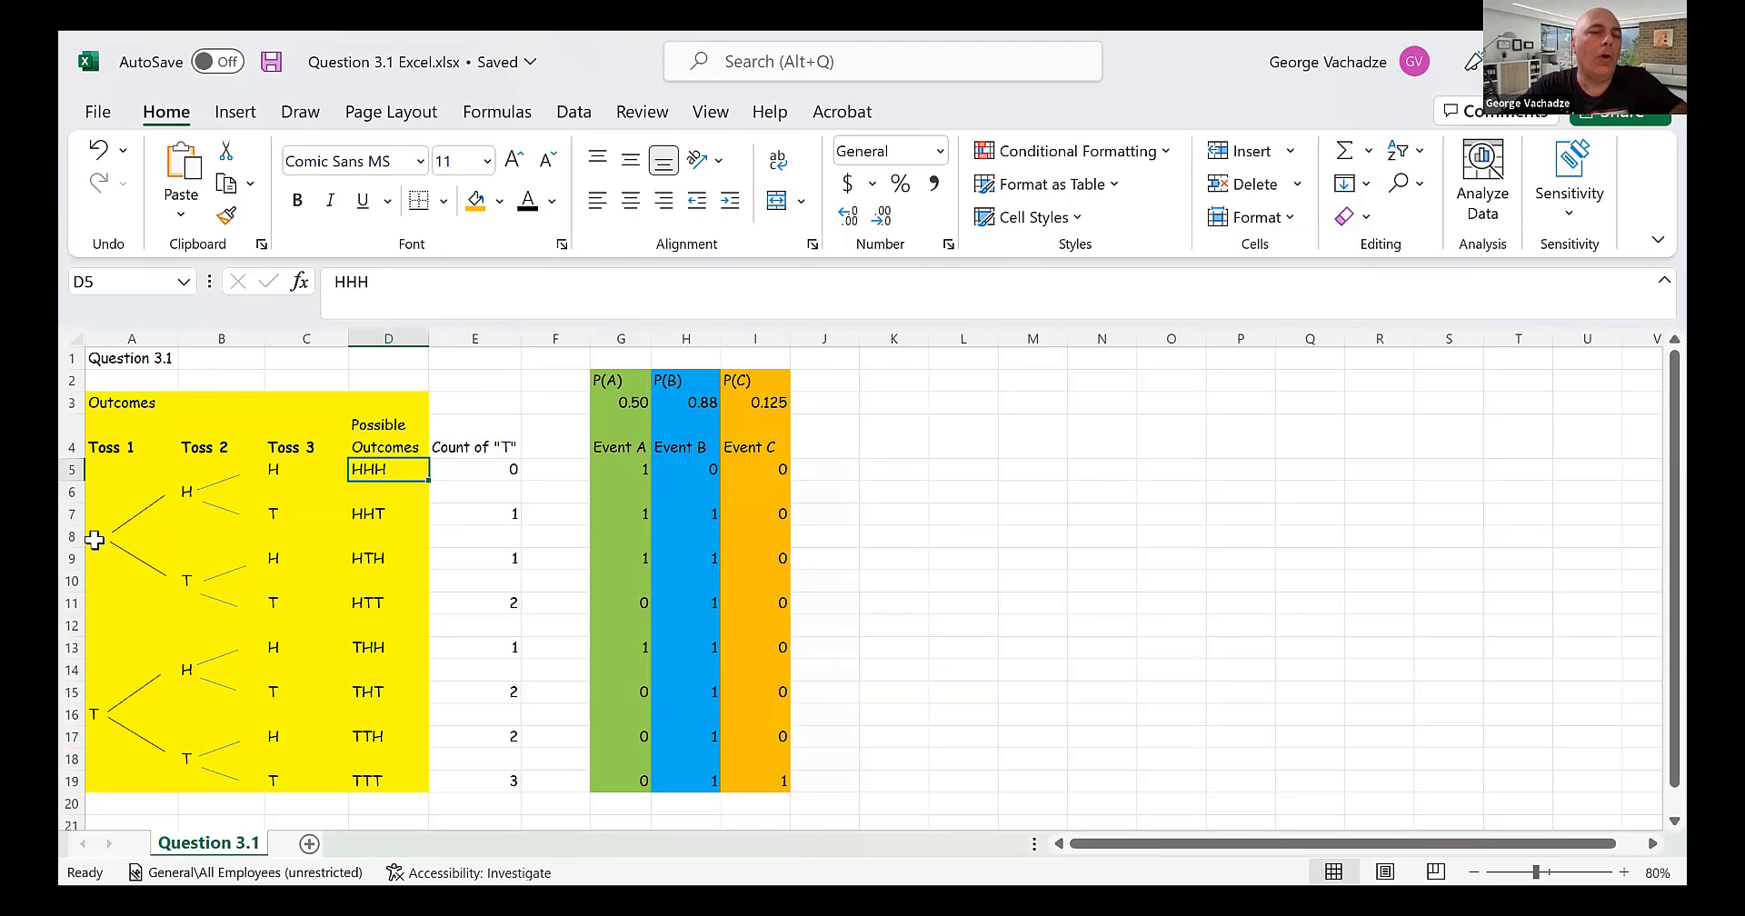
Select the full list of possible outcomes in D5:D19 to review it
key("shift+Down")
key("shift+Down")
key("shift+Down")
key("shift+Down")
key("shift+Down")
key("shift+Down")
key("shift+Down")
key("shift+Down")
key("shift+Down")
key("shift+Down")
key("shift+Down")
key("shift+Down")
key("shift+Down")
key("shift+Down")
key("shift+Down")
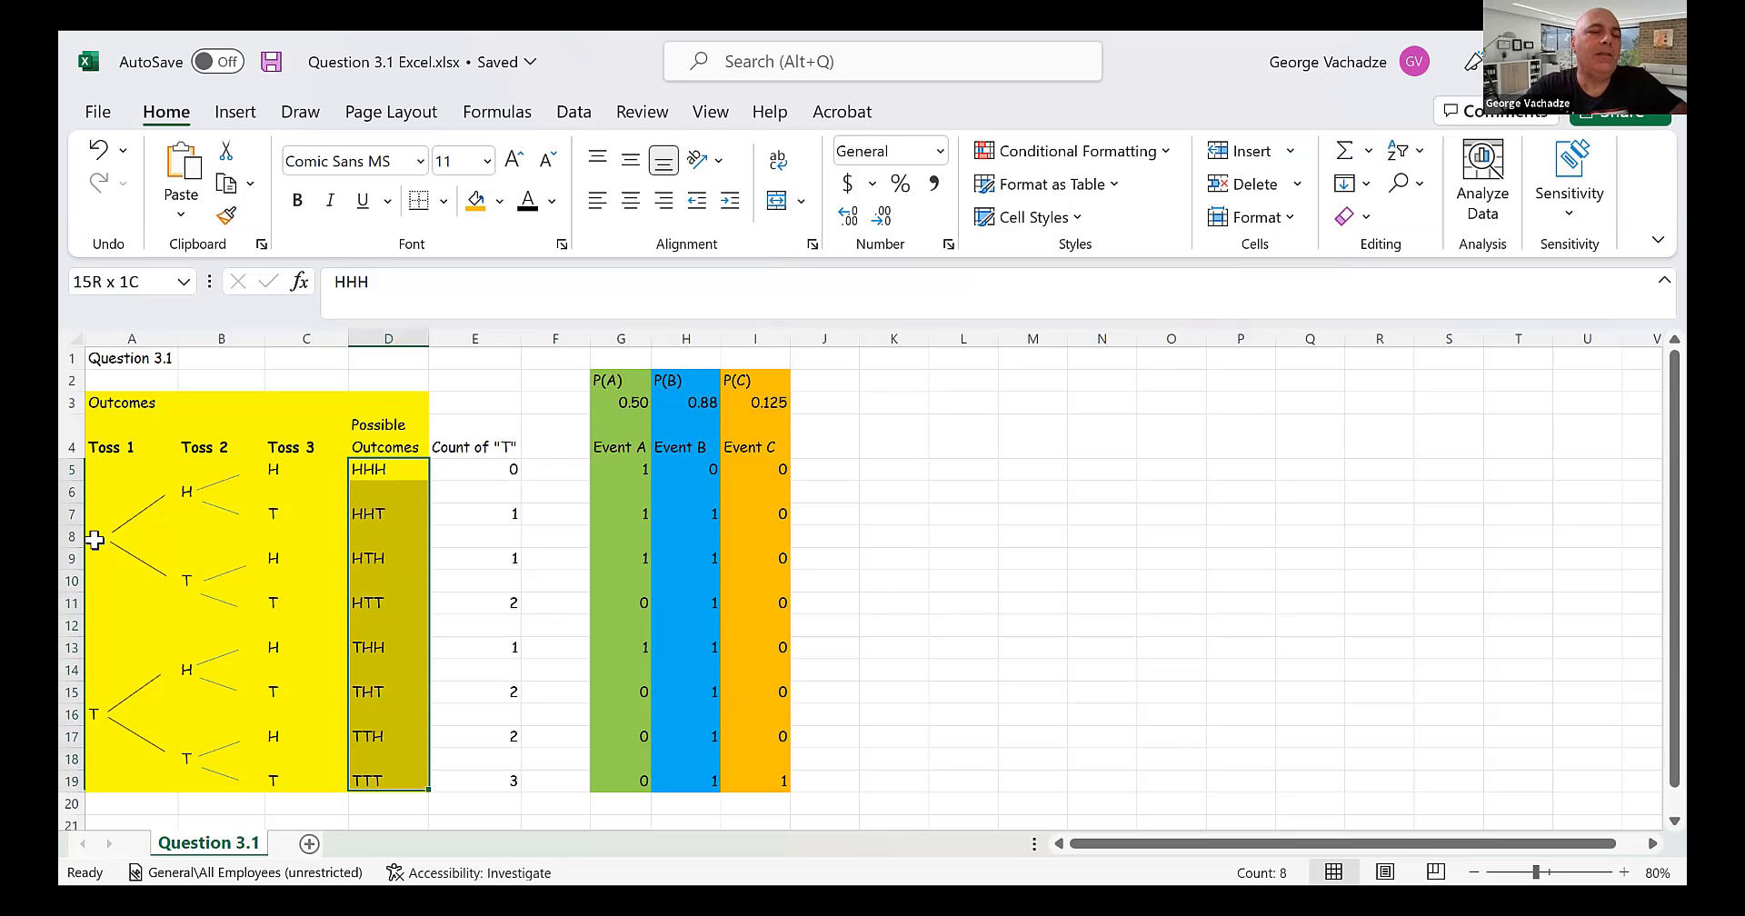
key("shift+Up")
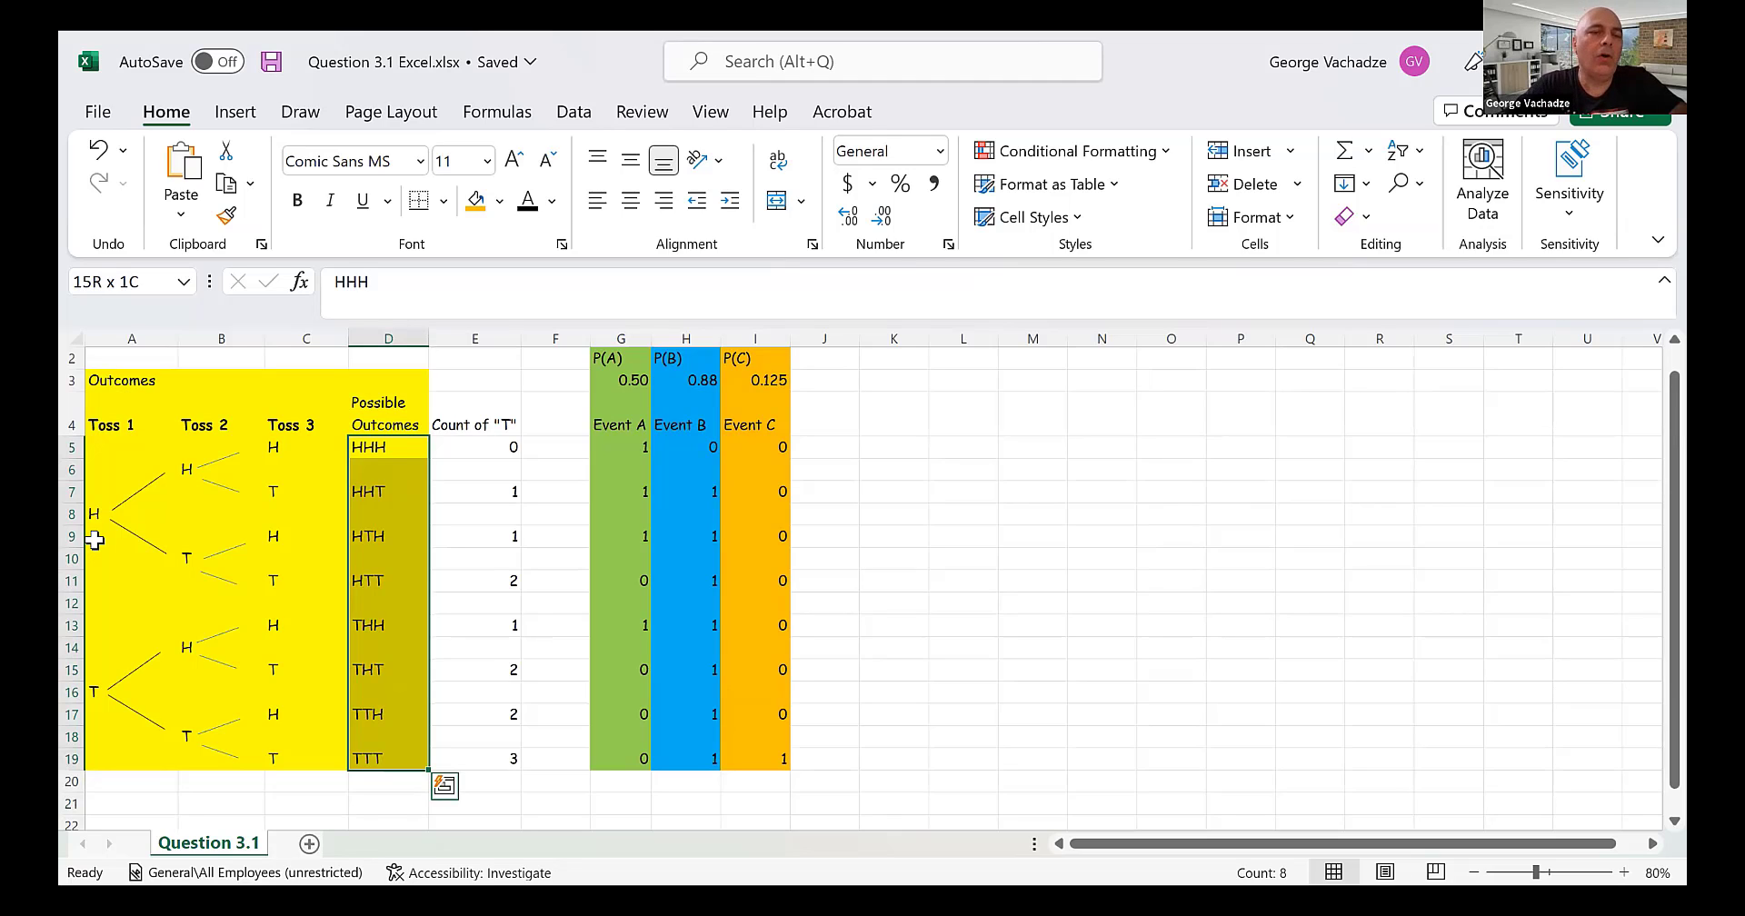
Compare the outcomes HHH through HTT with their entries in the Count of "T" column, rows 5 to 11
key("Right")
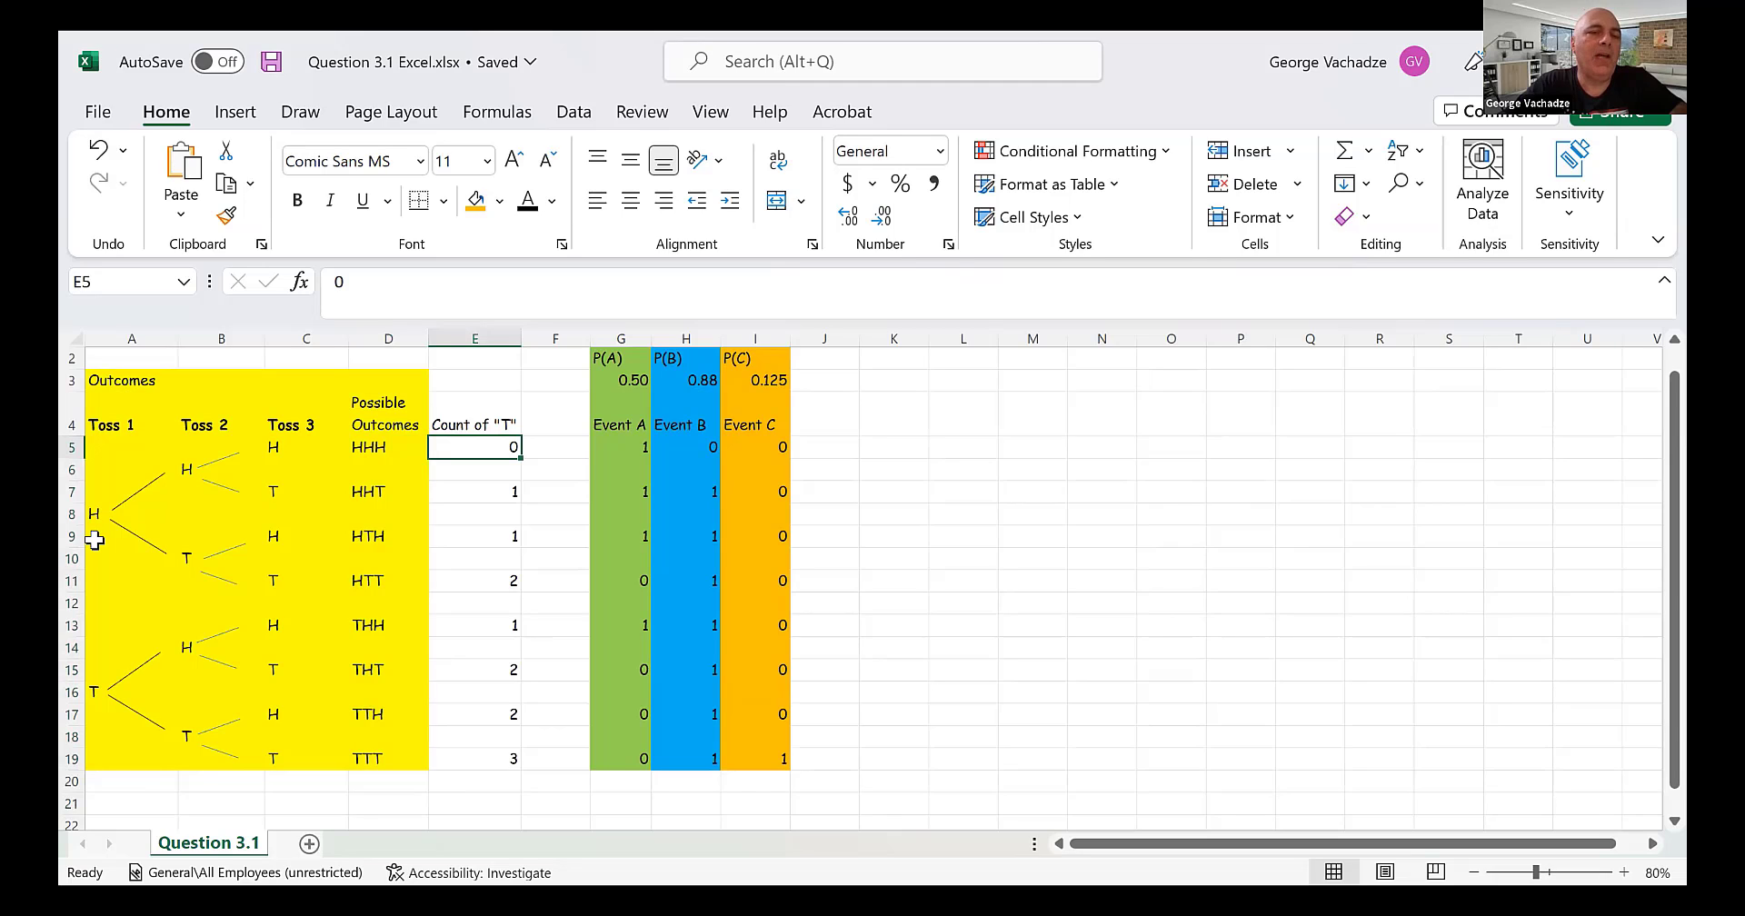
key("Down")
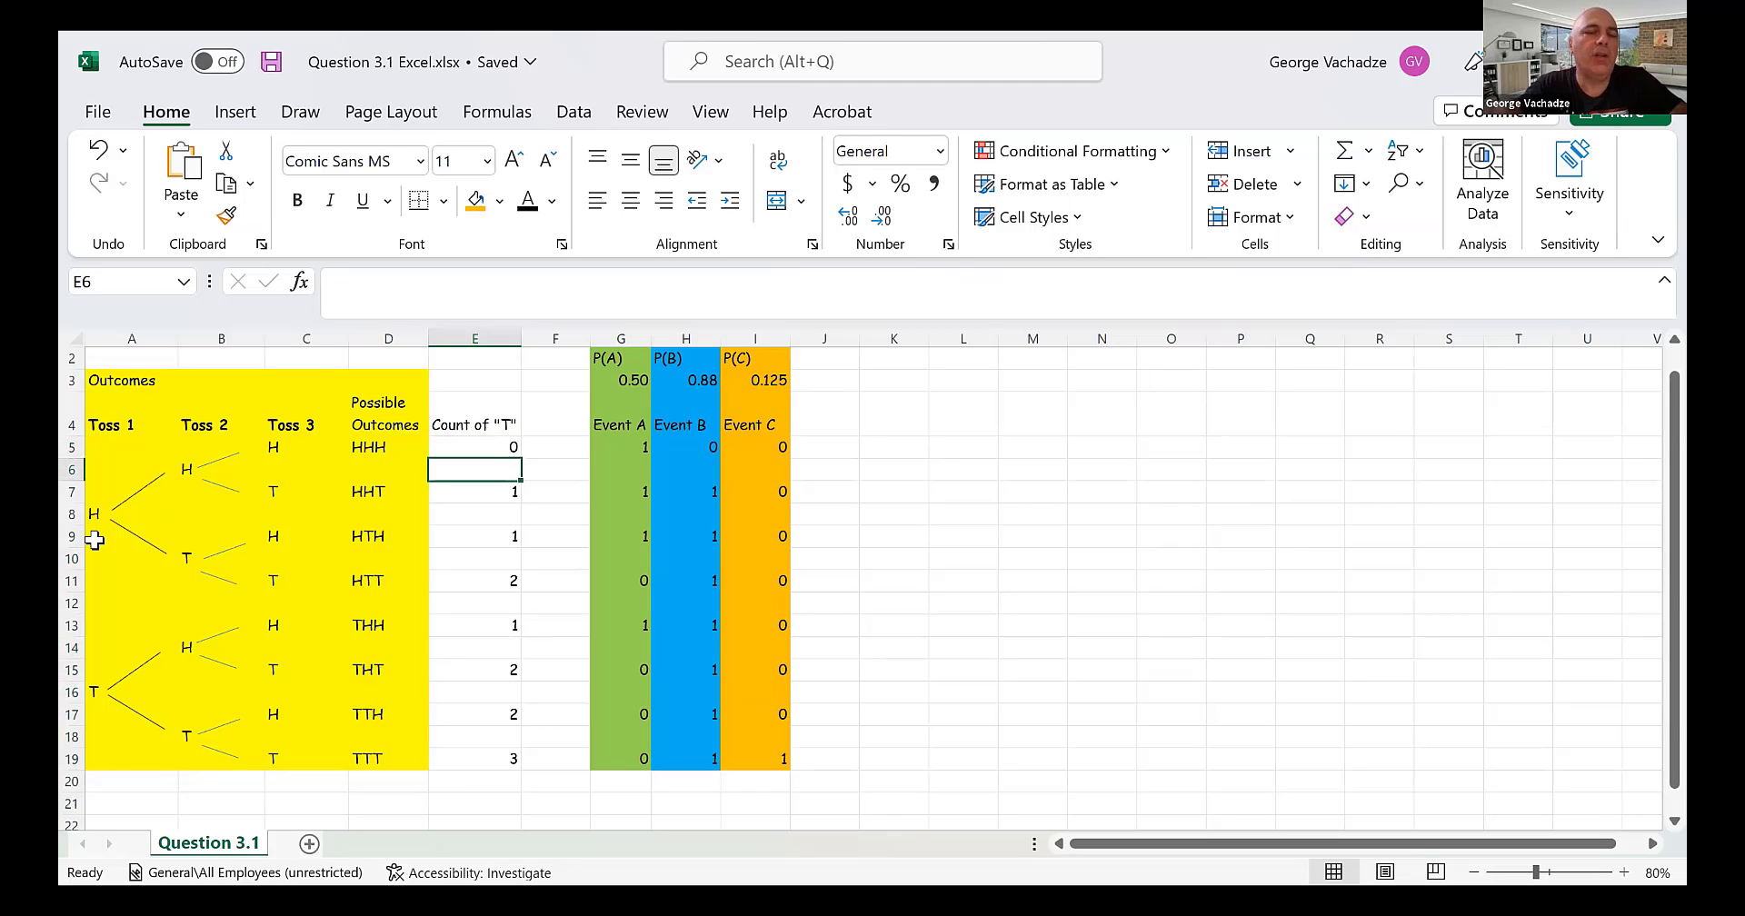
key("Up")
key("Left")
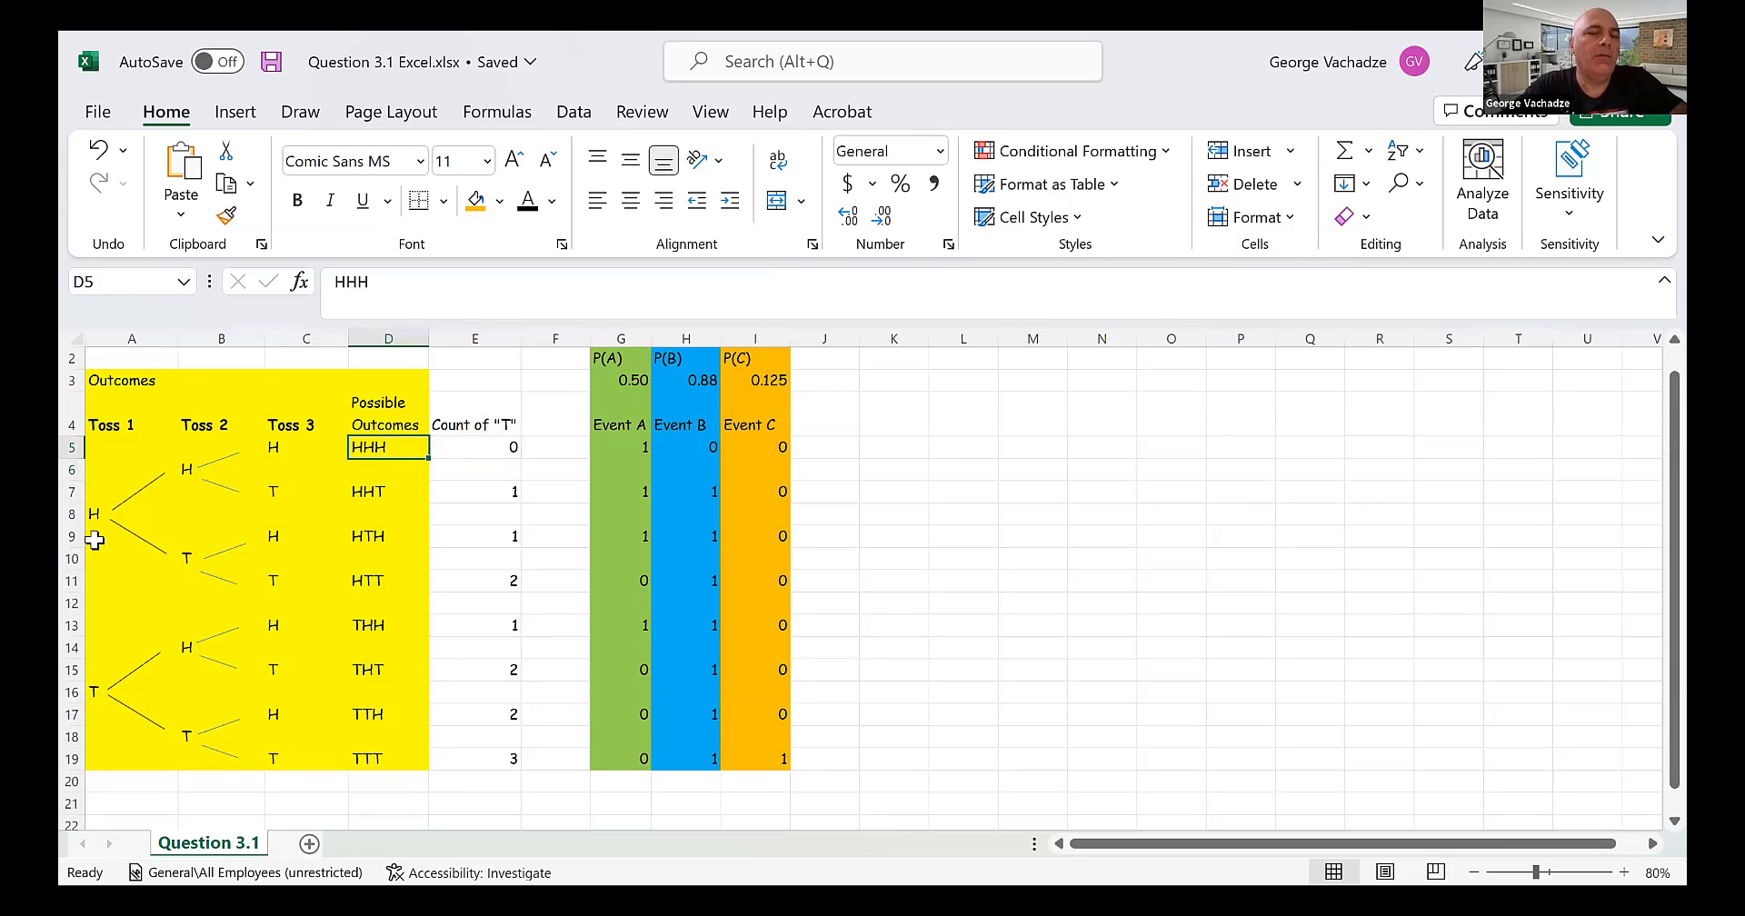
key("Right")
key("Down")
key("Down")
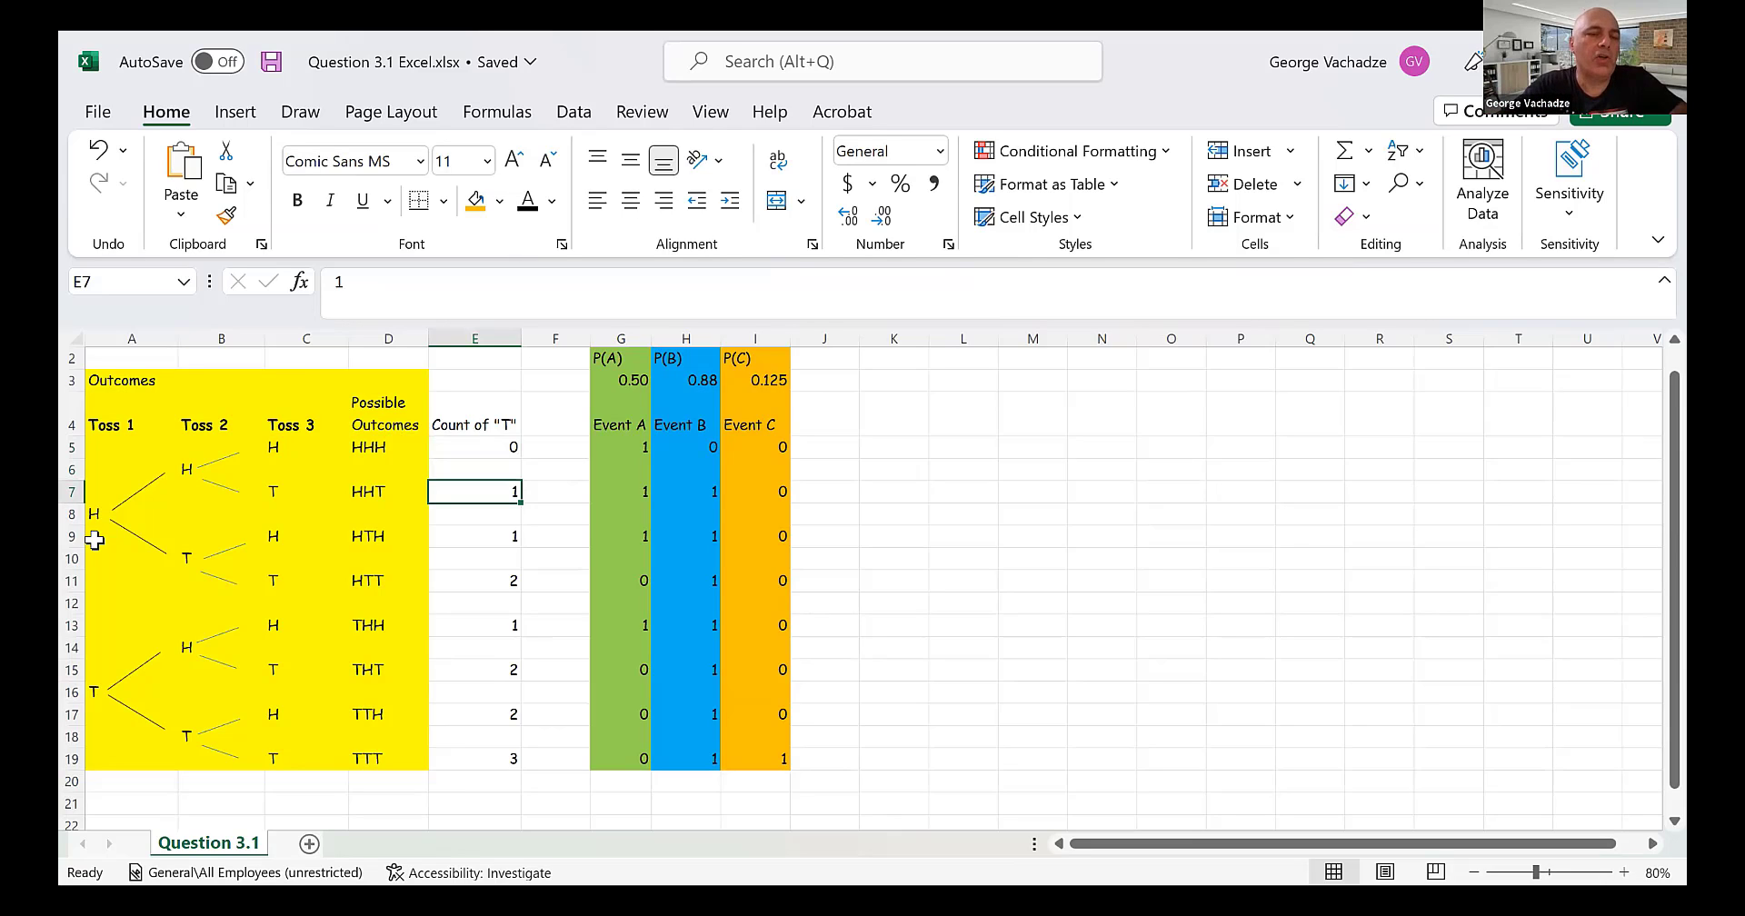
key("Down")
key("Down")
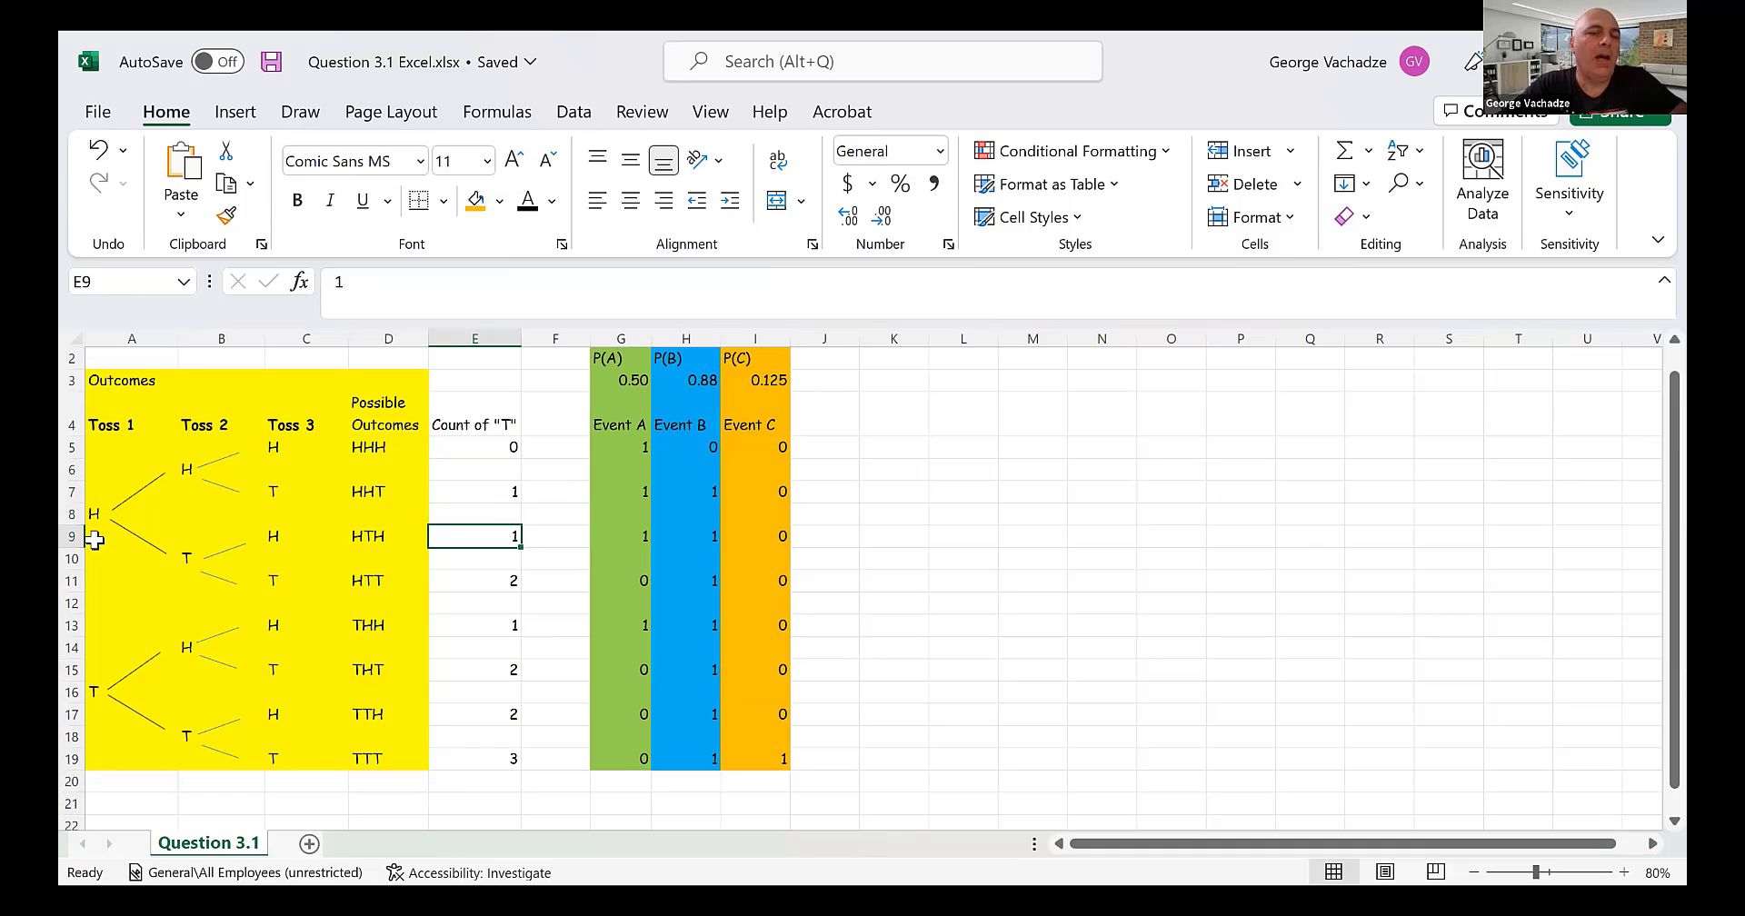
key("Left")
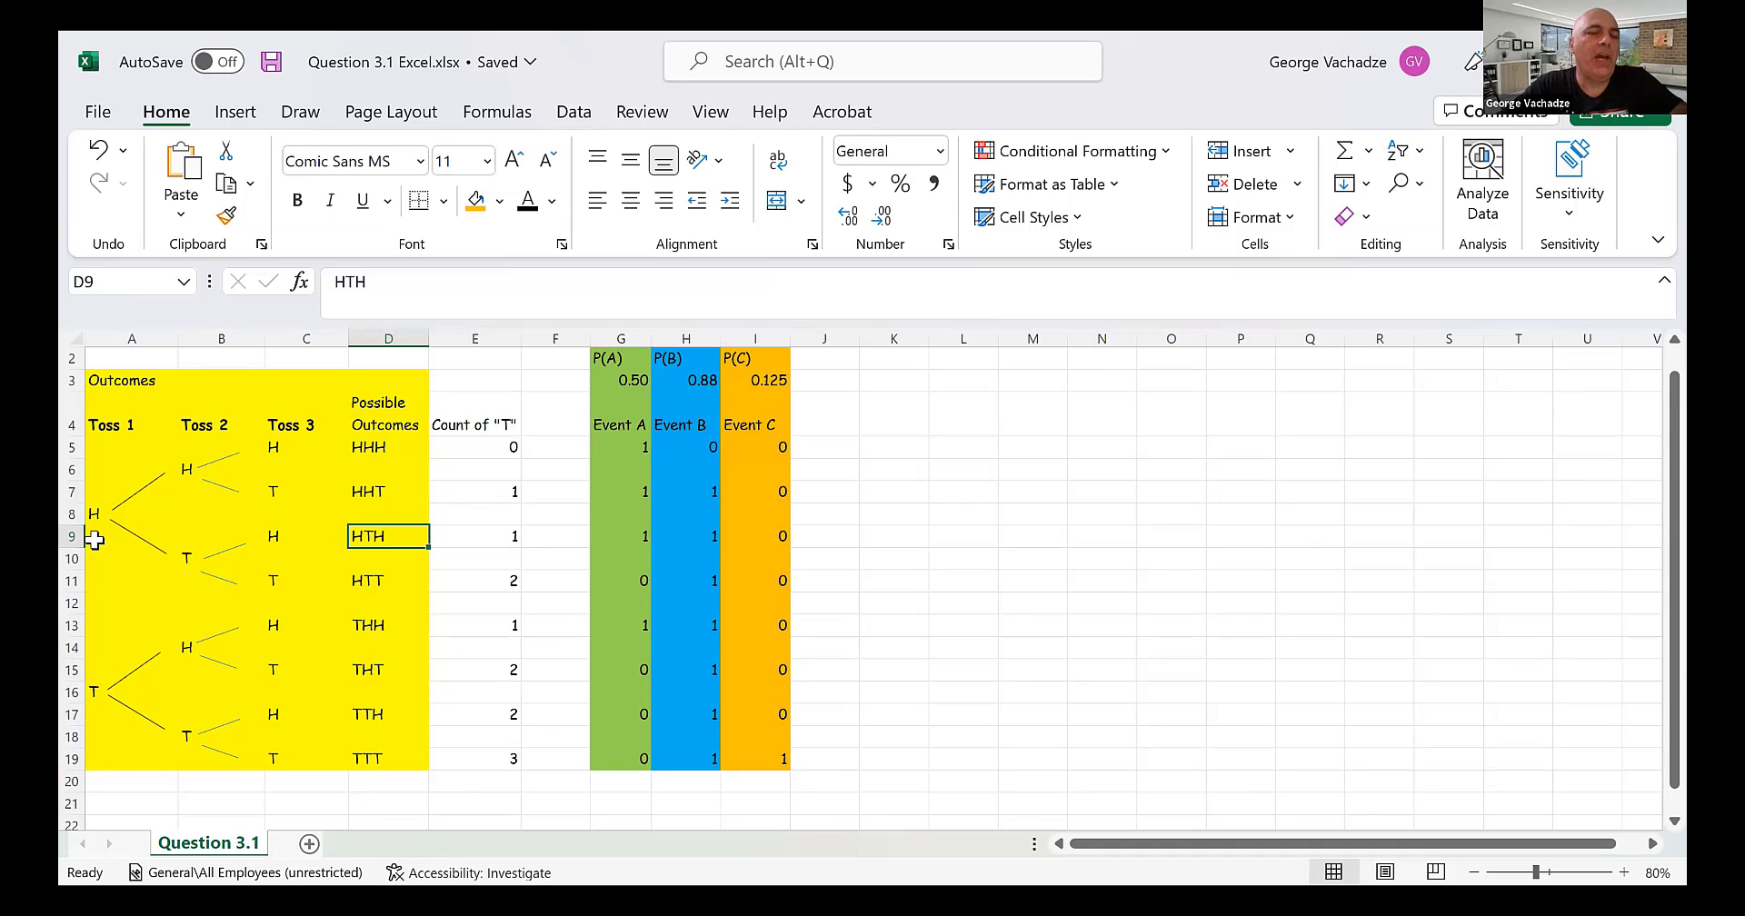
key("Down")
key("Down")
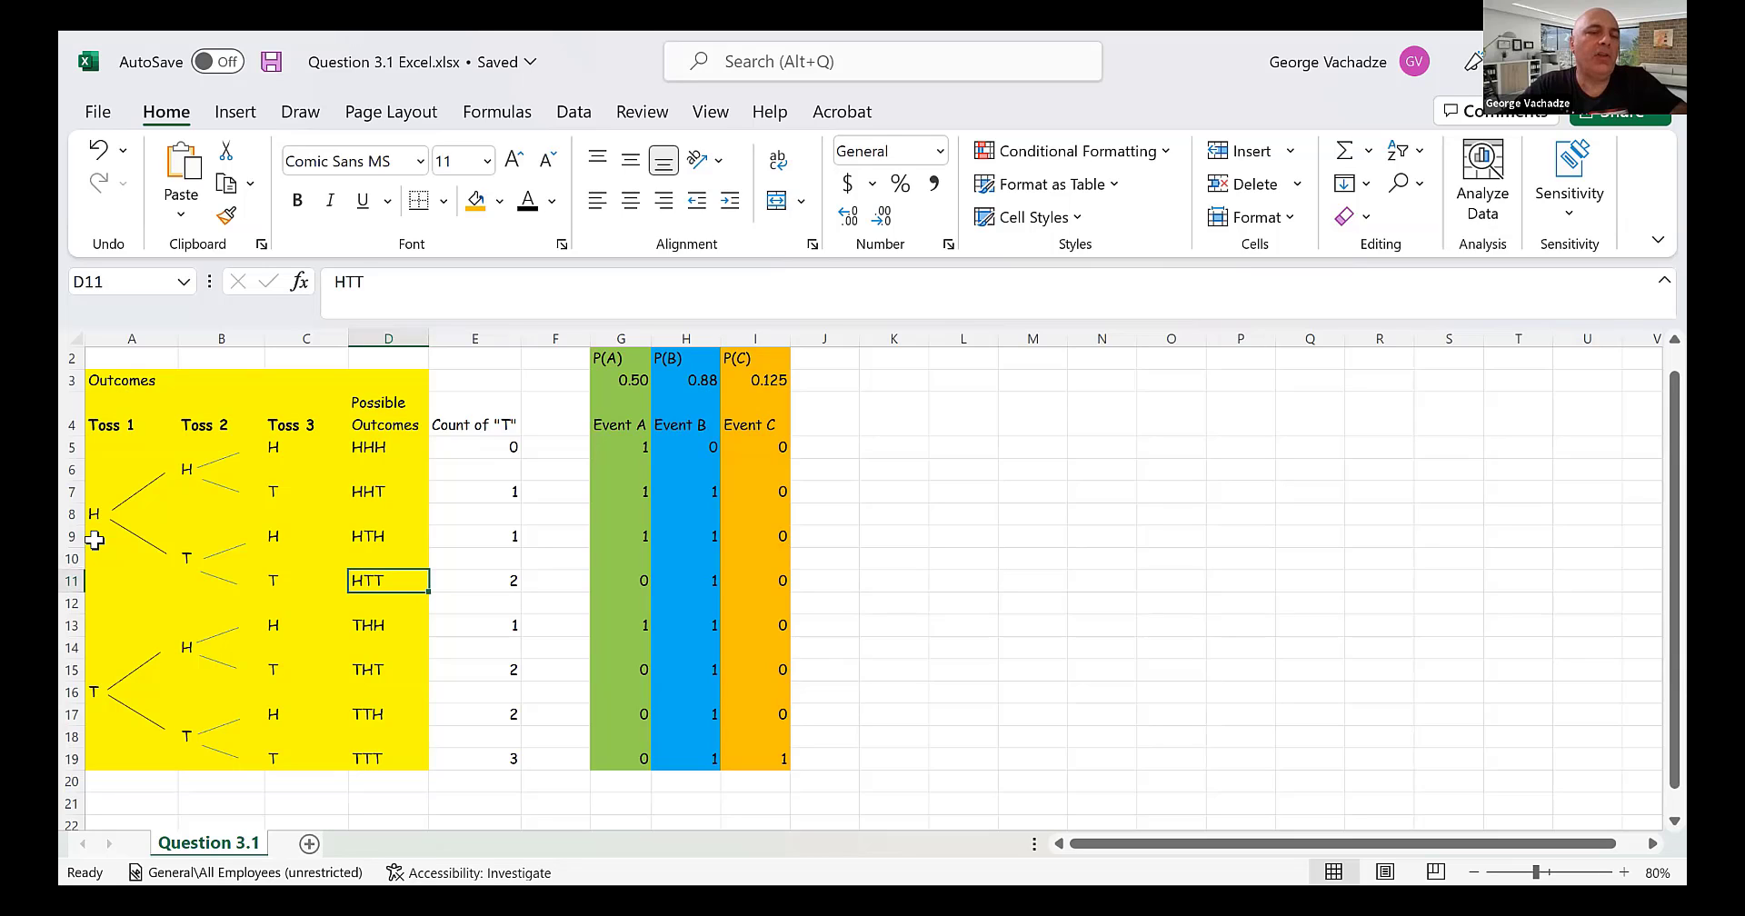
Check the Count of "T" entries for the remaining outcomes down to TTT in row 19
key("Right")
key("Down")
key("Down")
key("Down")
key("Down")
key("Down")
key("Down")
key("Down")
key("Down")
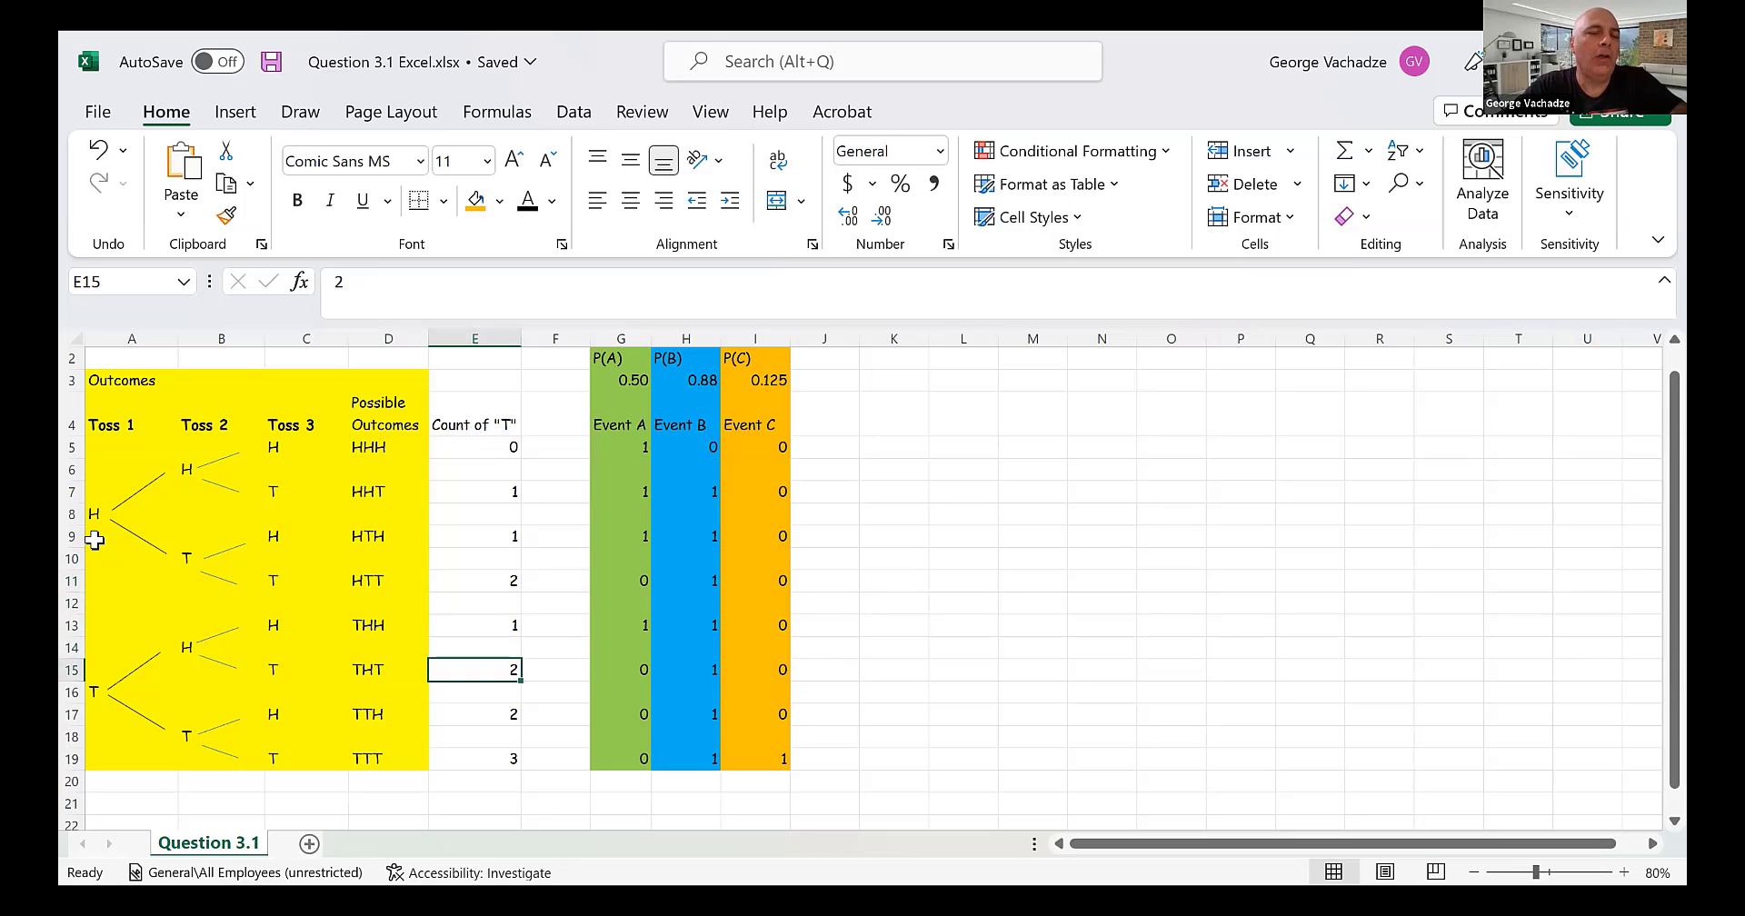
key("Left")
key("Left")
key("Right")
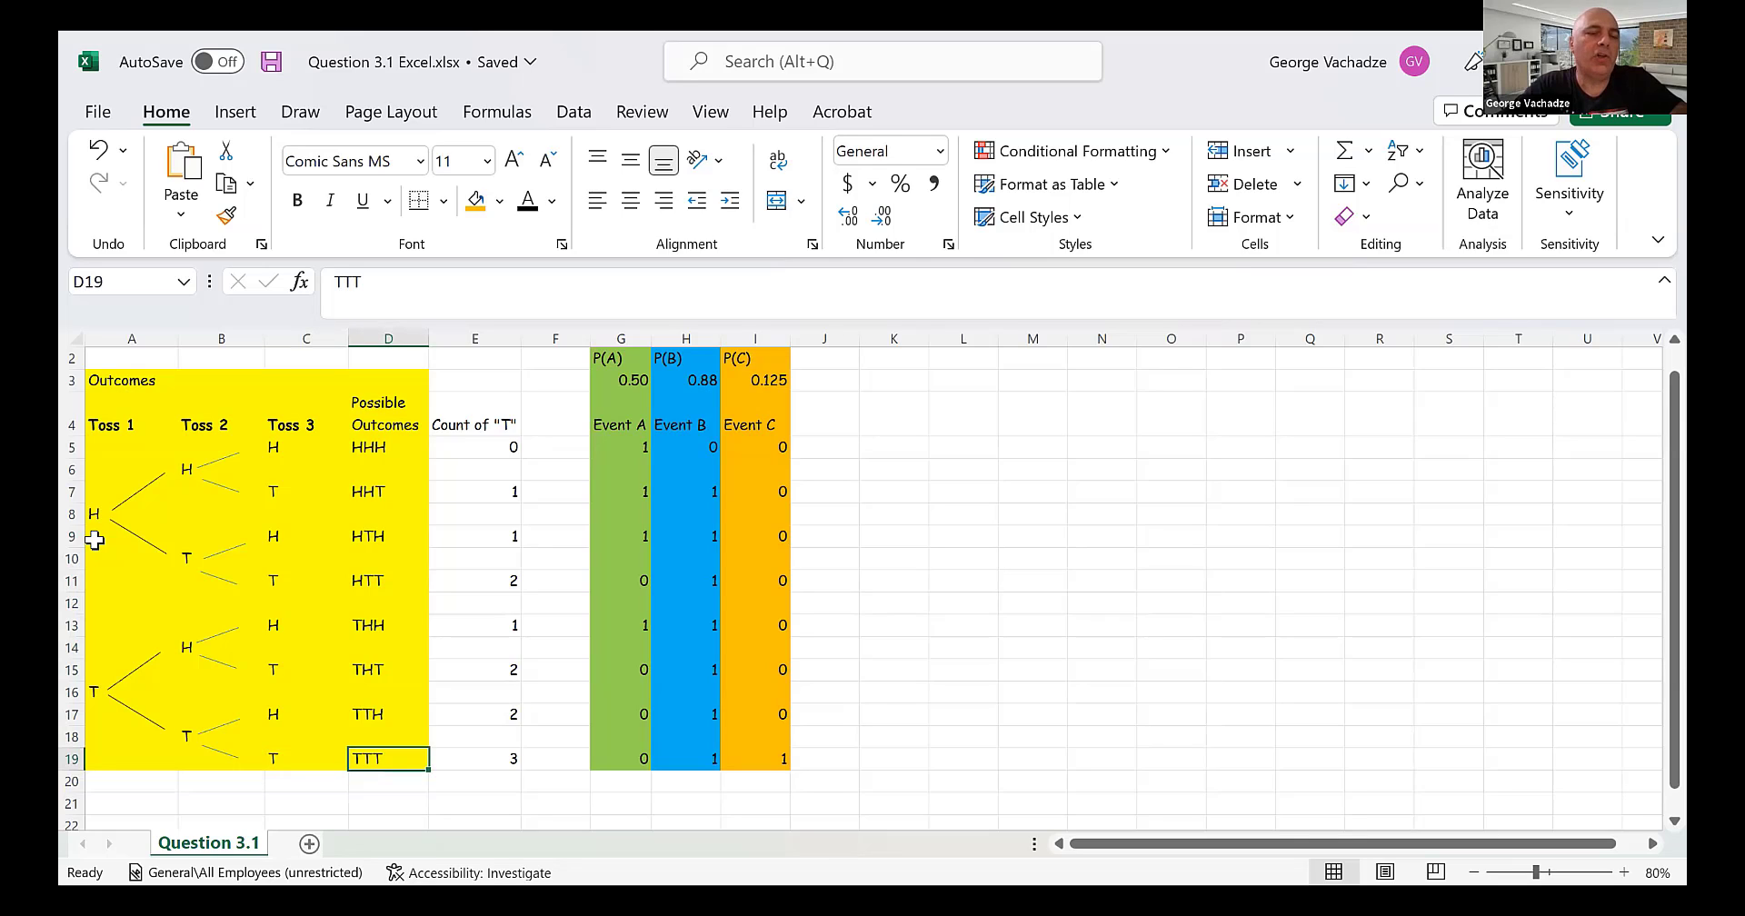
key("Right")
key("Right")
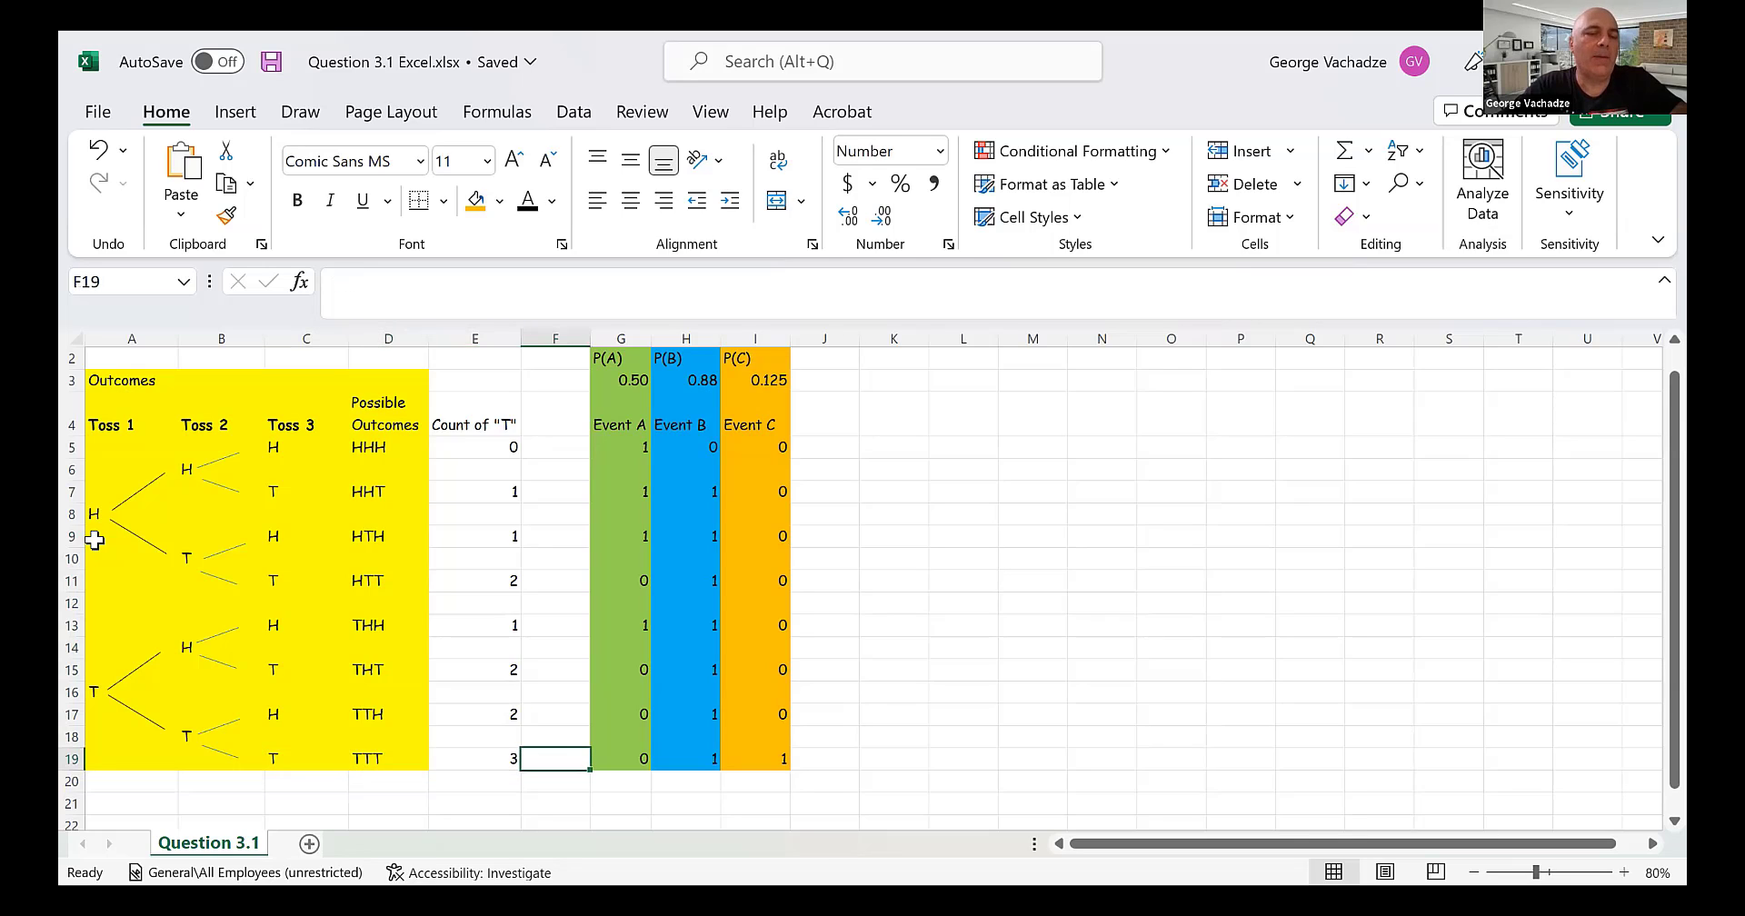
Review the Count of "T" column from row 19 back up to its heading in E4, finishing on E5
key("Left")
key("Up")
key("Up")
key("Up")
key("Up")
key("Up")
key("Up")
key("Up")
key("Up")
key("Up")
key("Up")
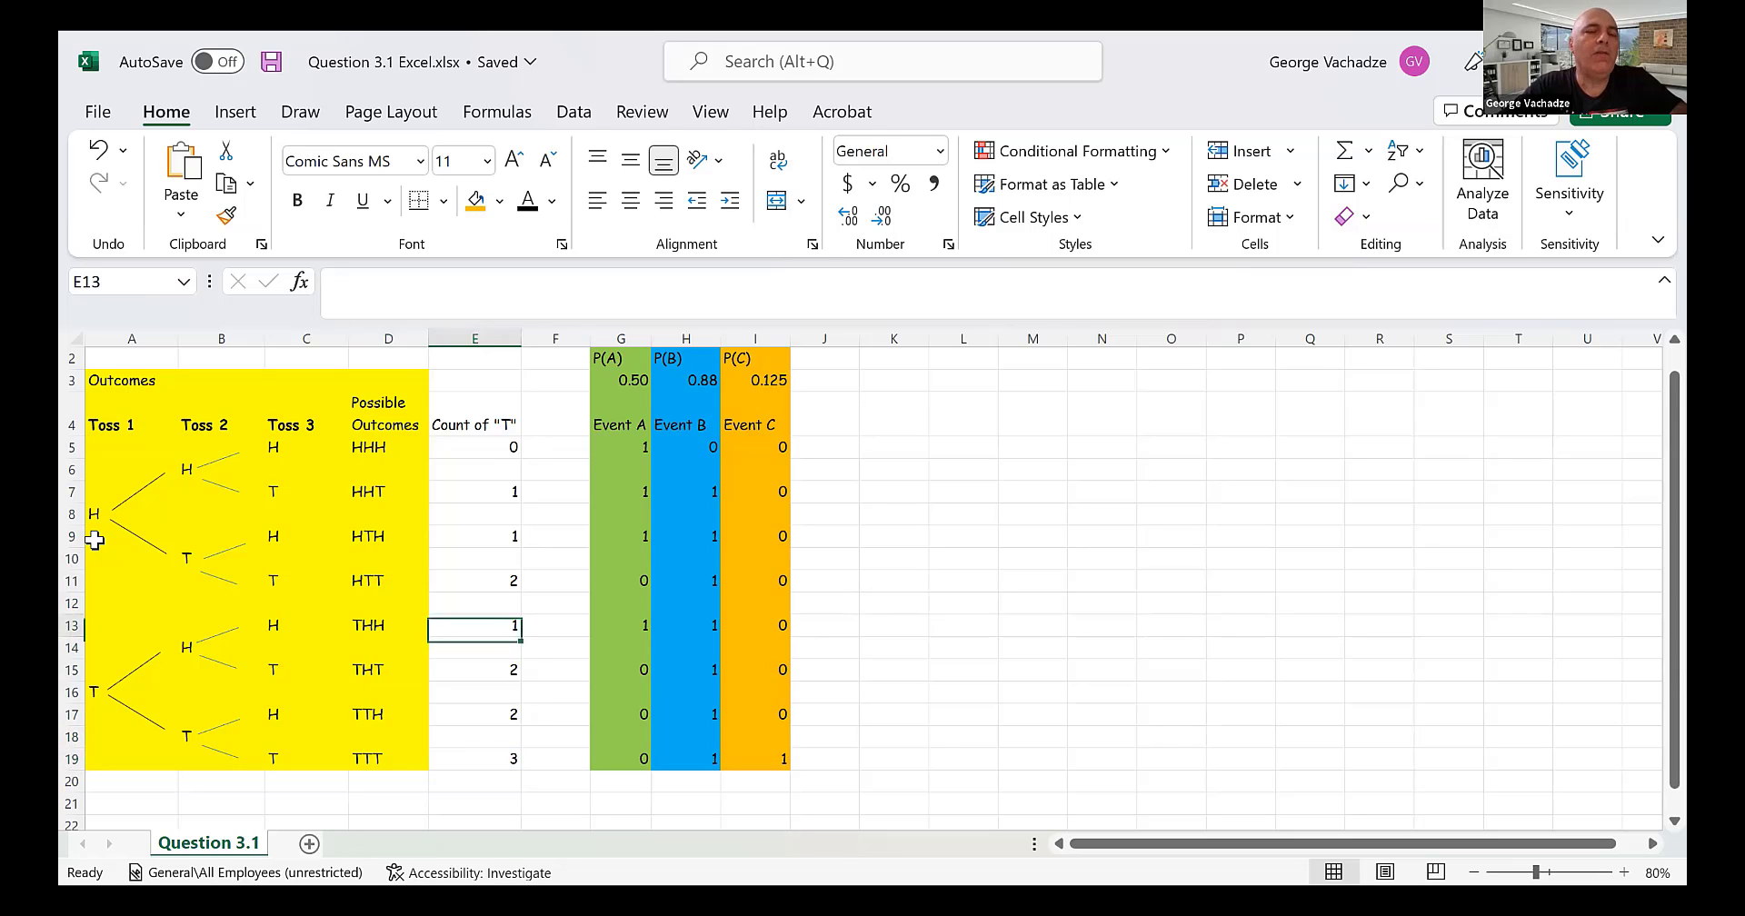
key("Up")
key("Up")
key("Up")
key("Up")
key("Up")
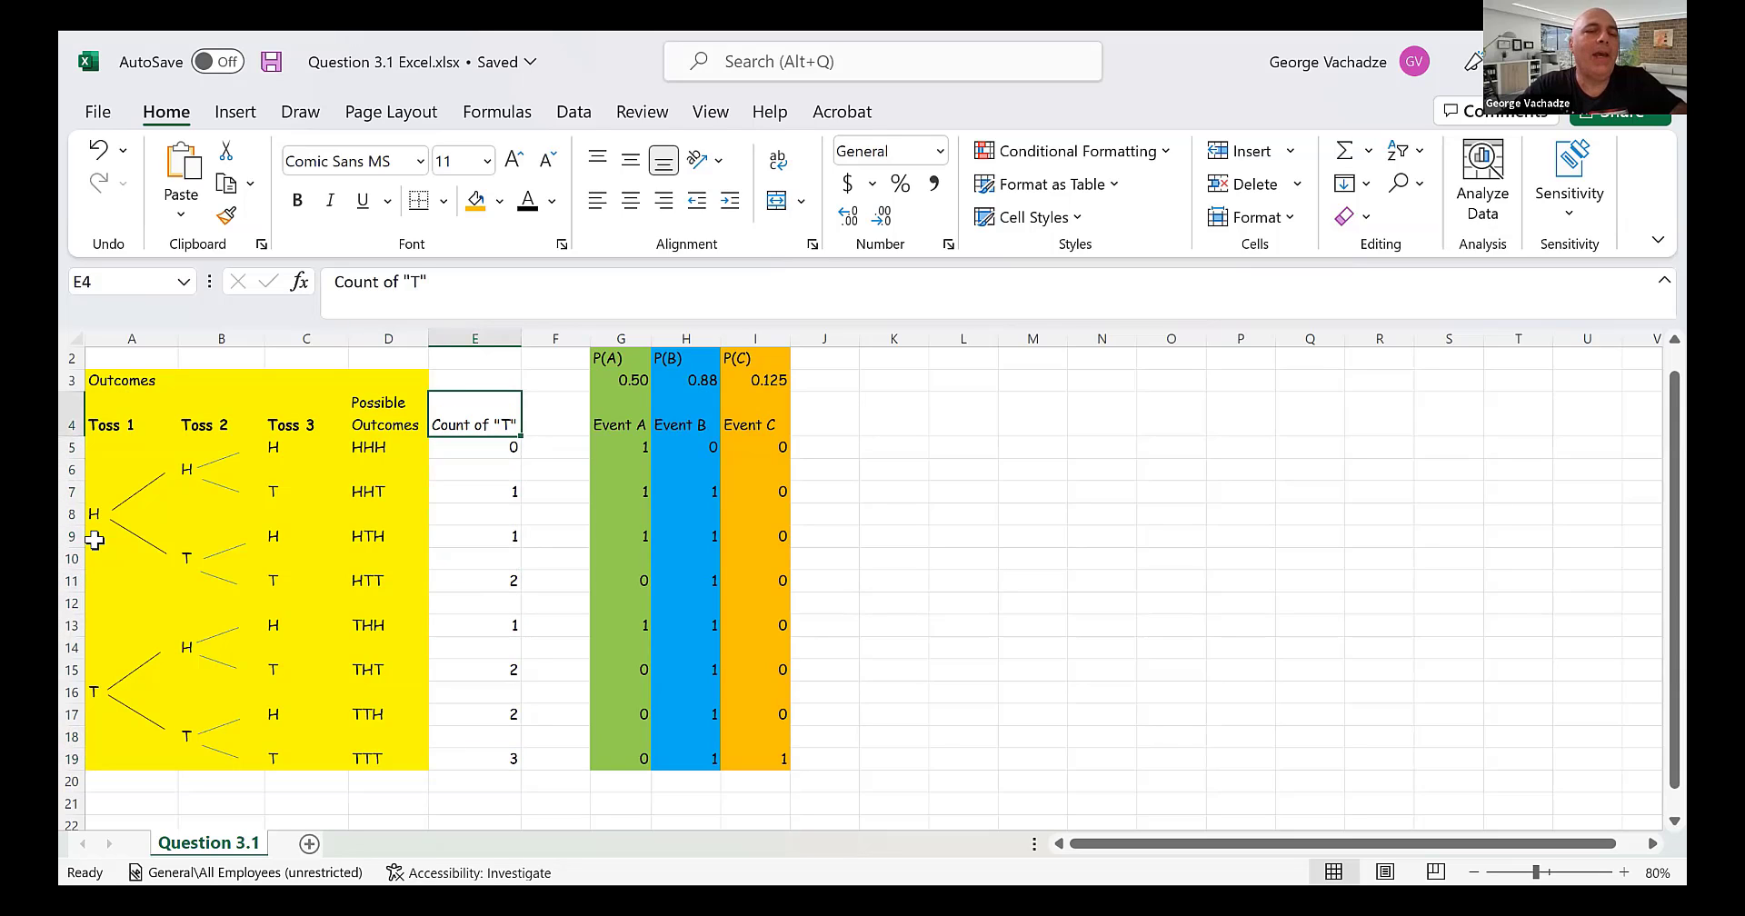
key("Down")
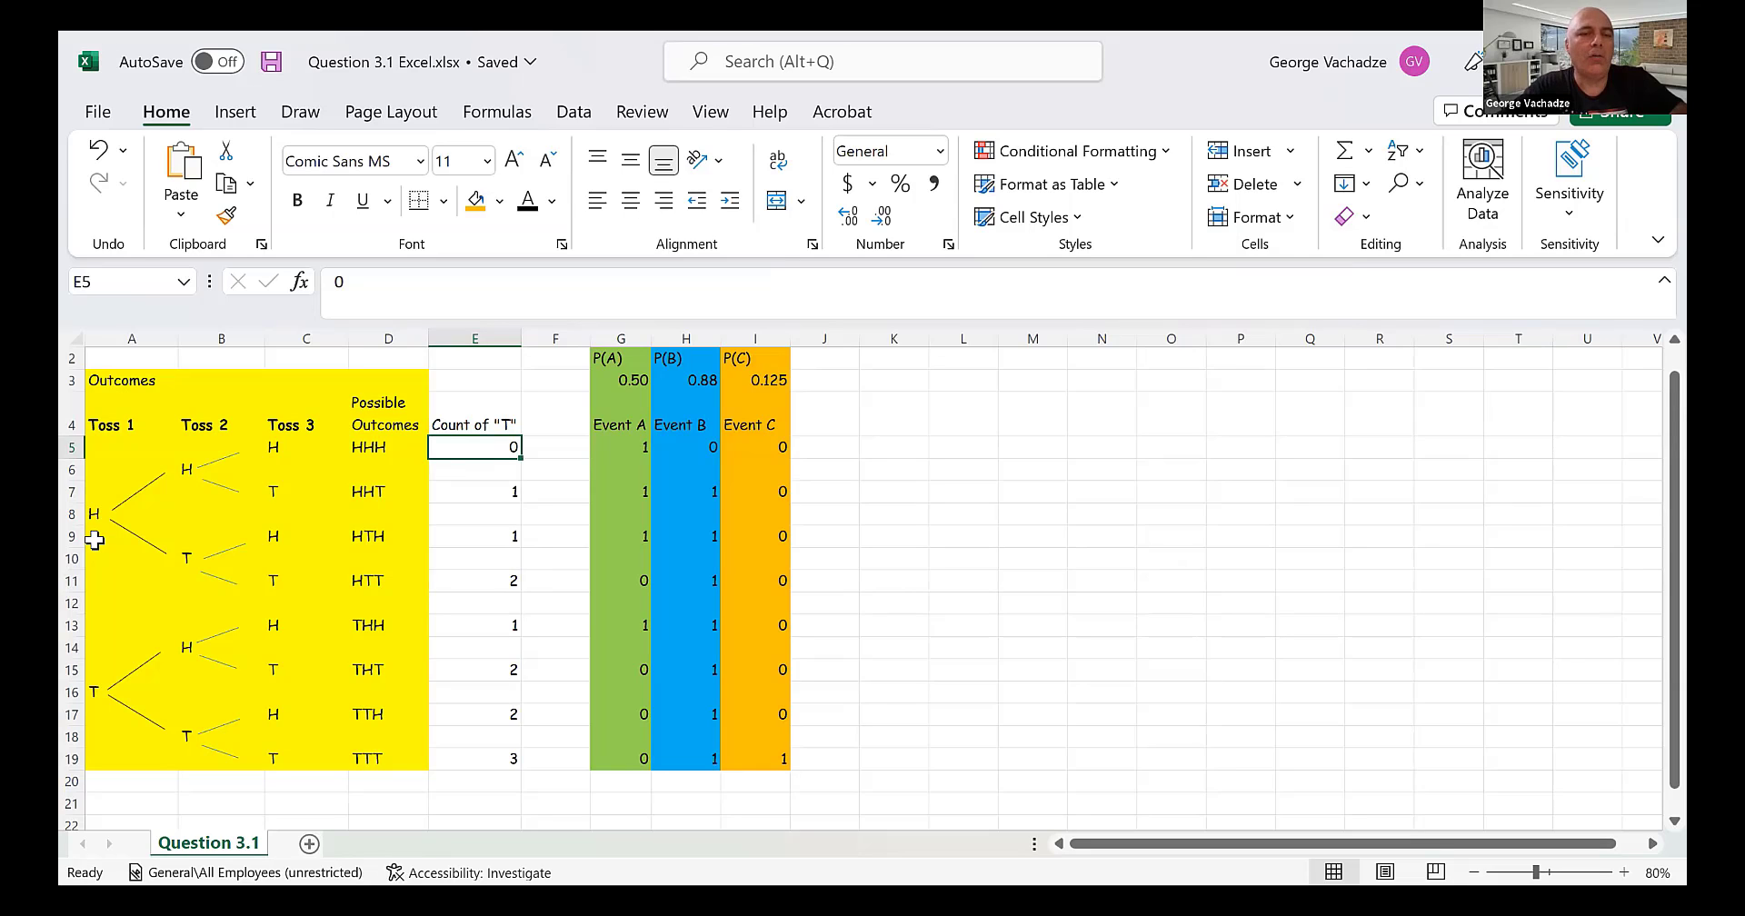
Check the outcome HHH and its tails count in row 5 against the Event A indicator in G5
key("Right")
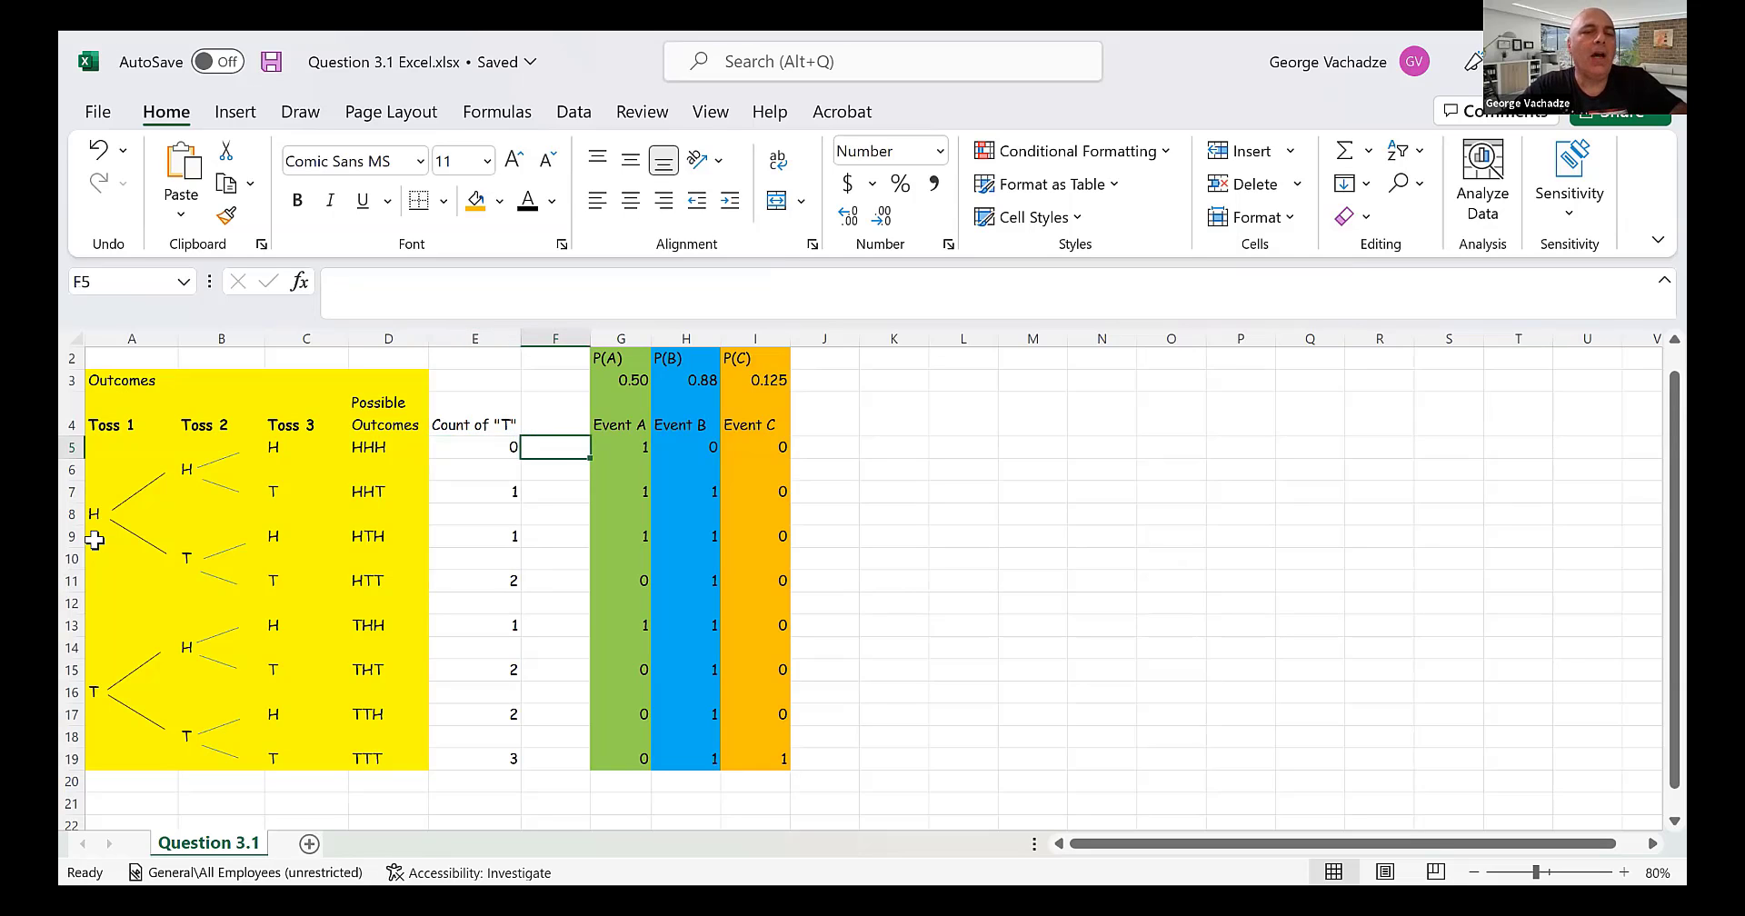
key("Right")
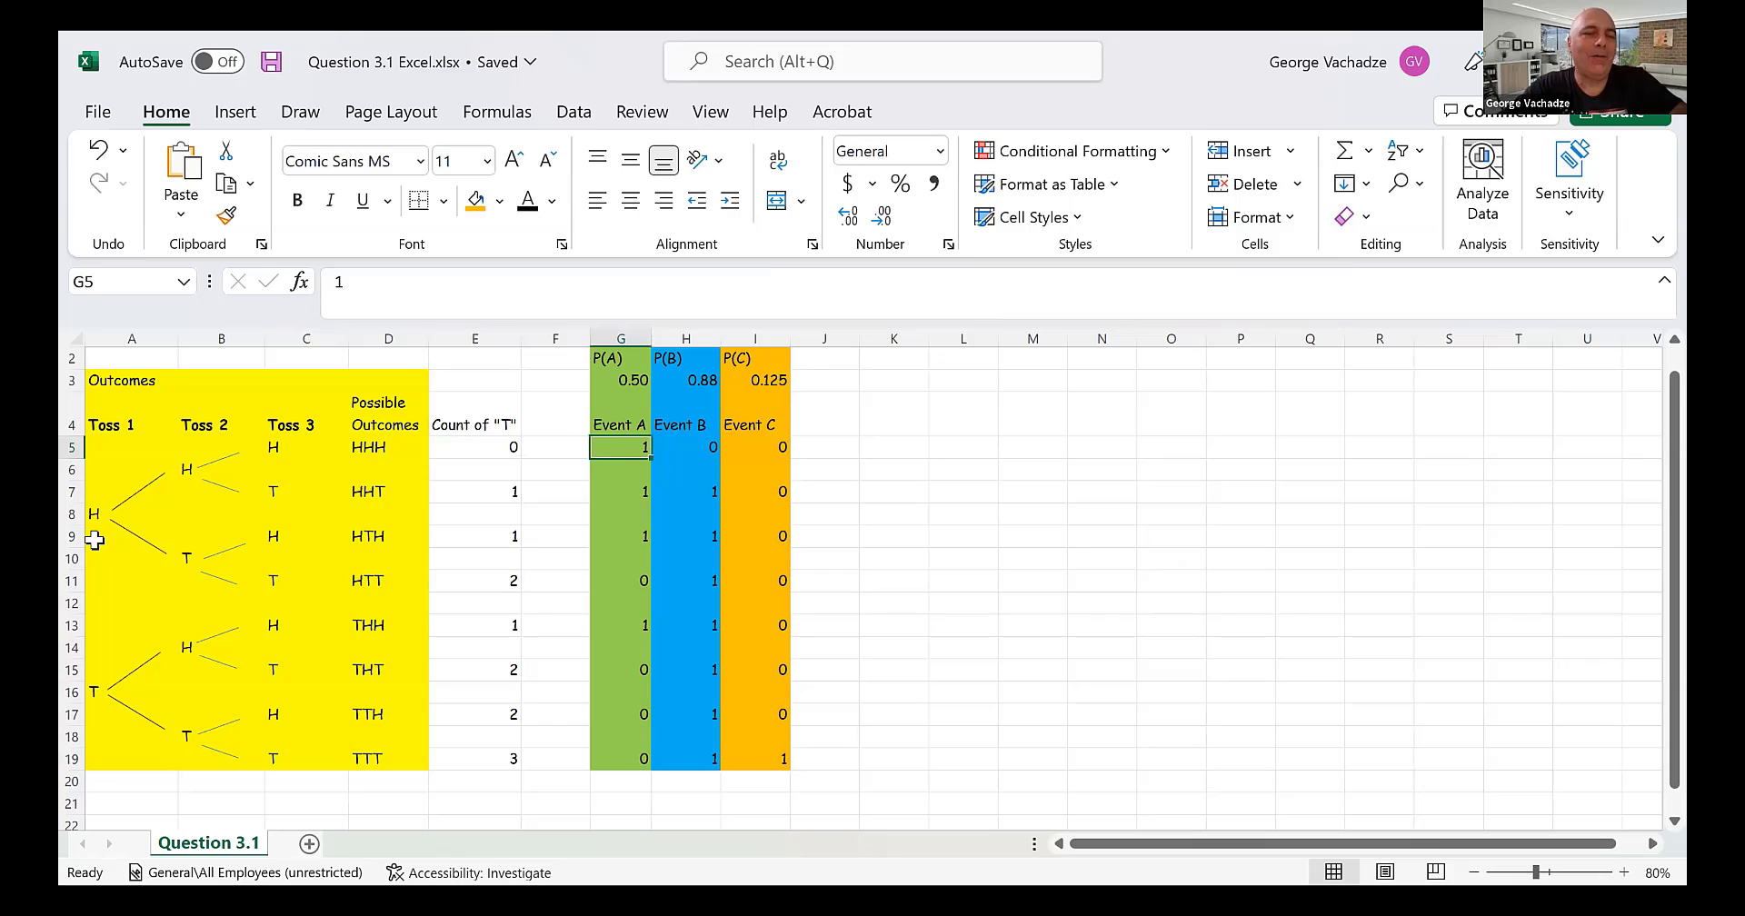
key("Left")
key("Left")
key("Left")
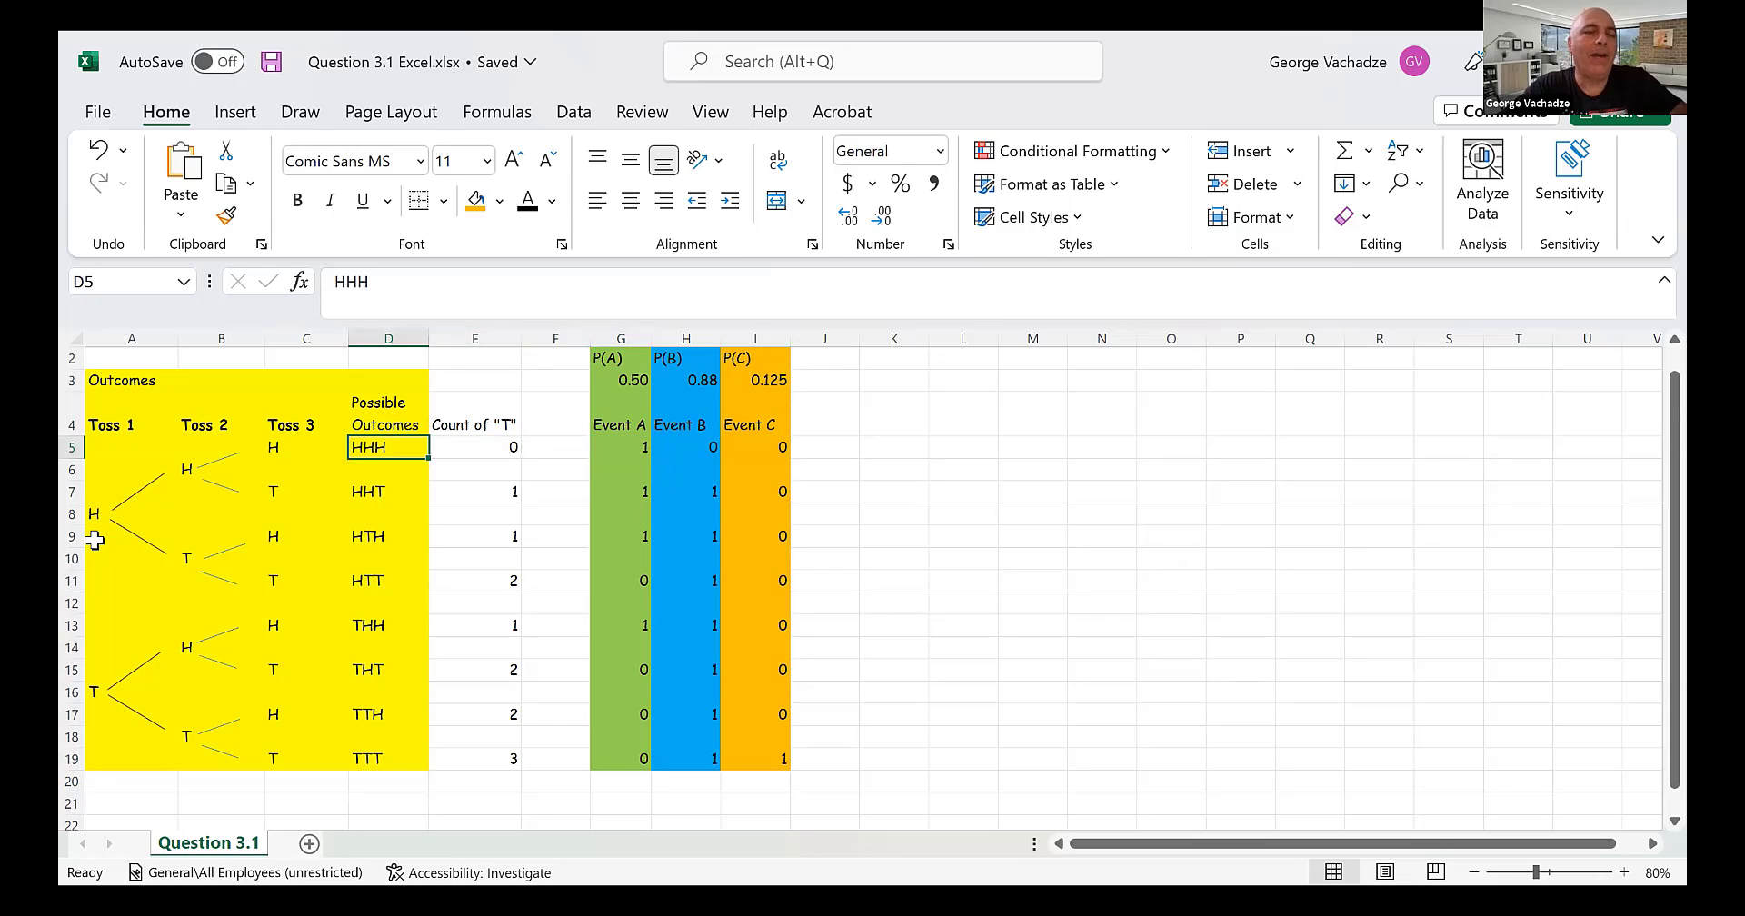
key("Right")
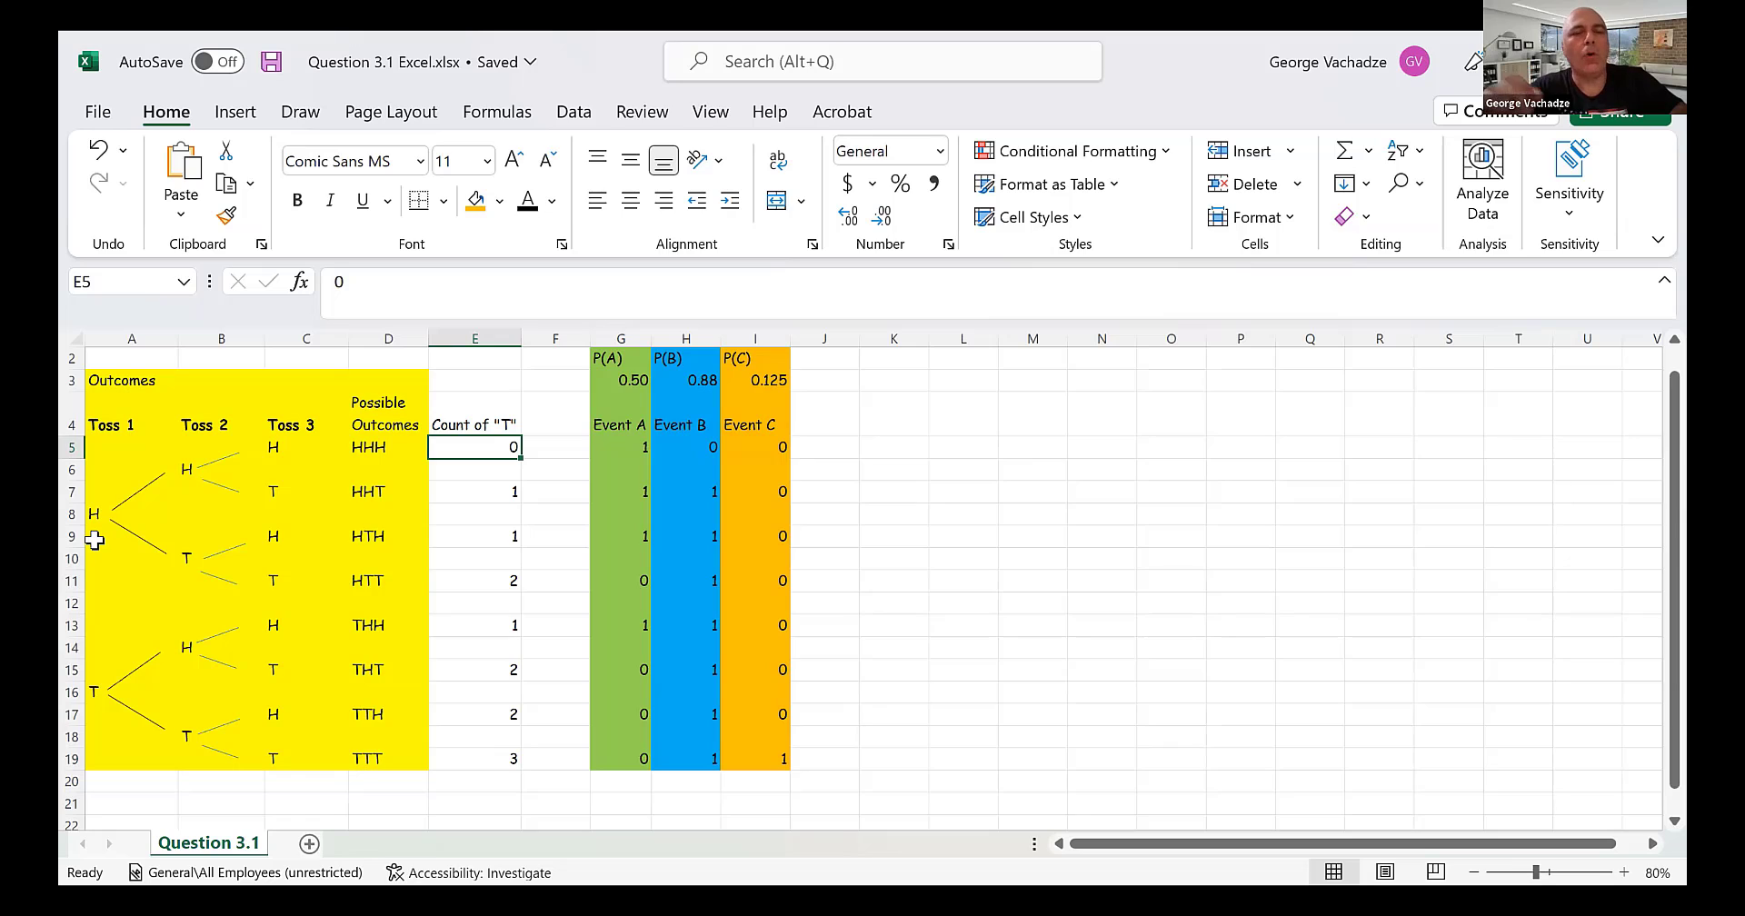
key("Left")
key("Left")
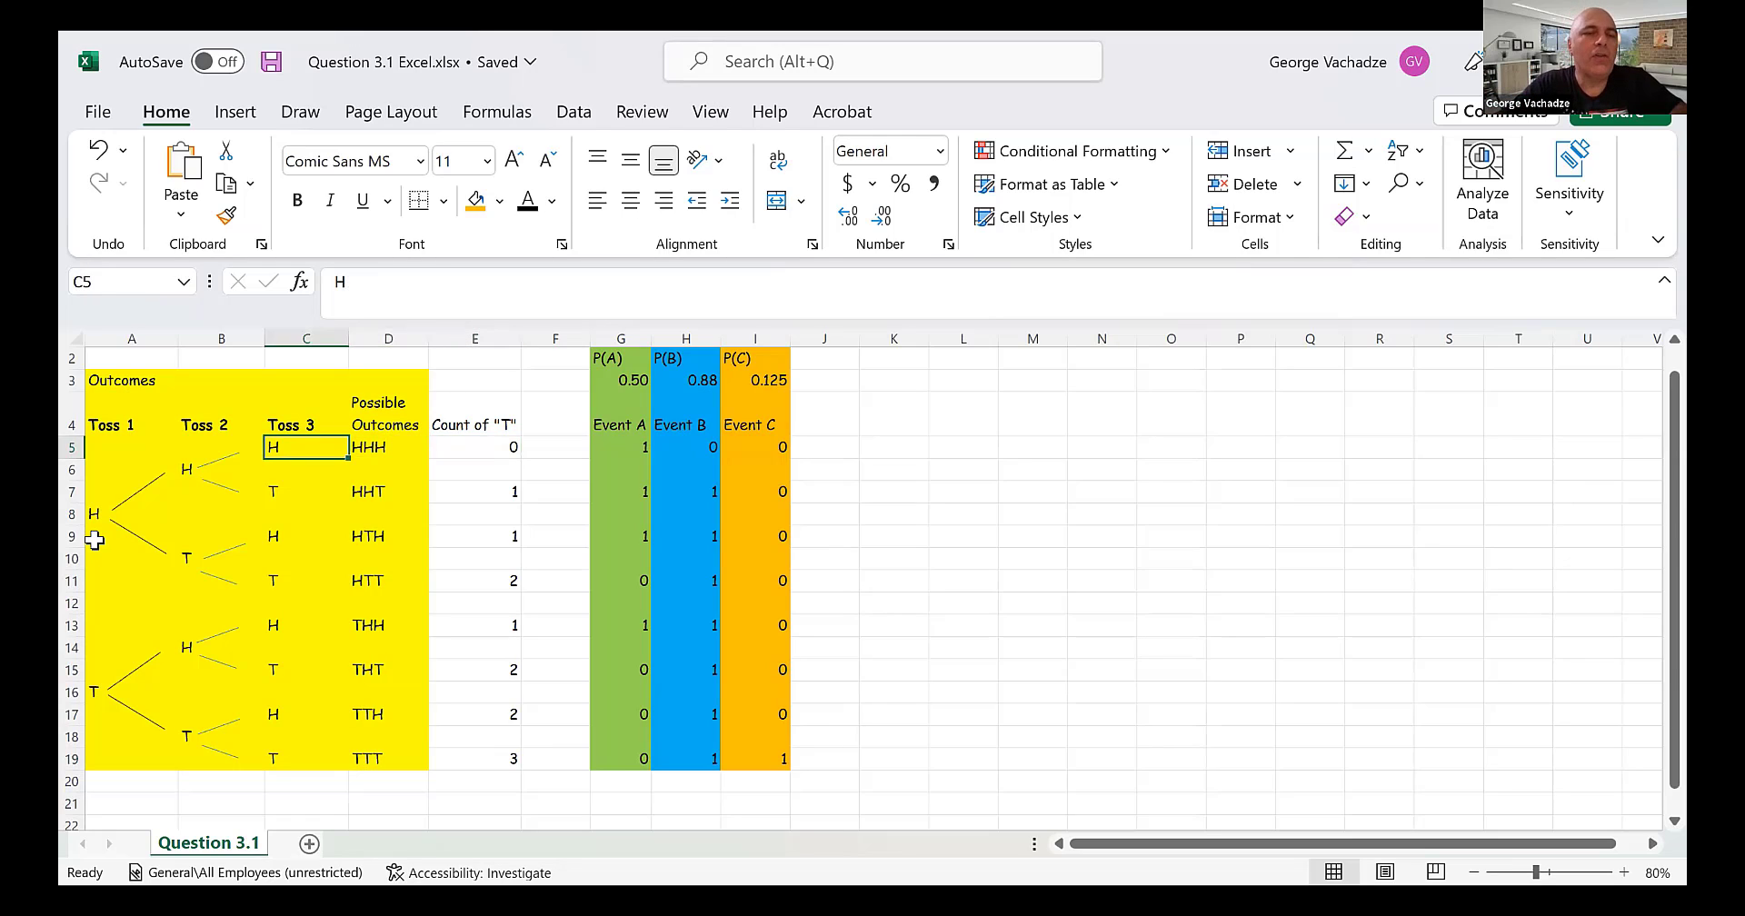
key("Right")
key("Right")
key("Right")
key("Right")
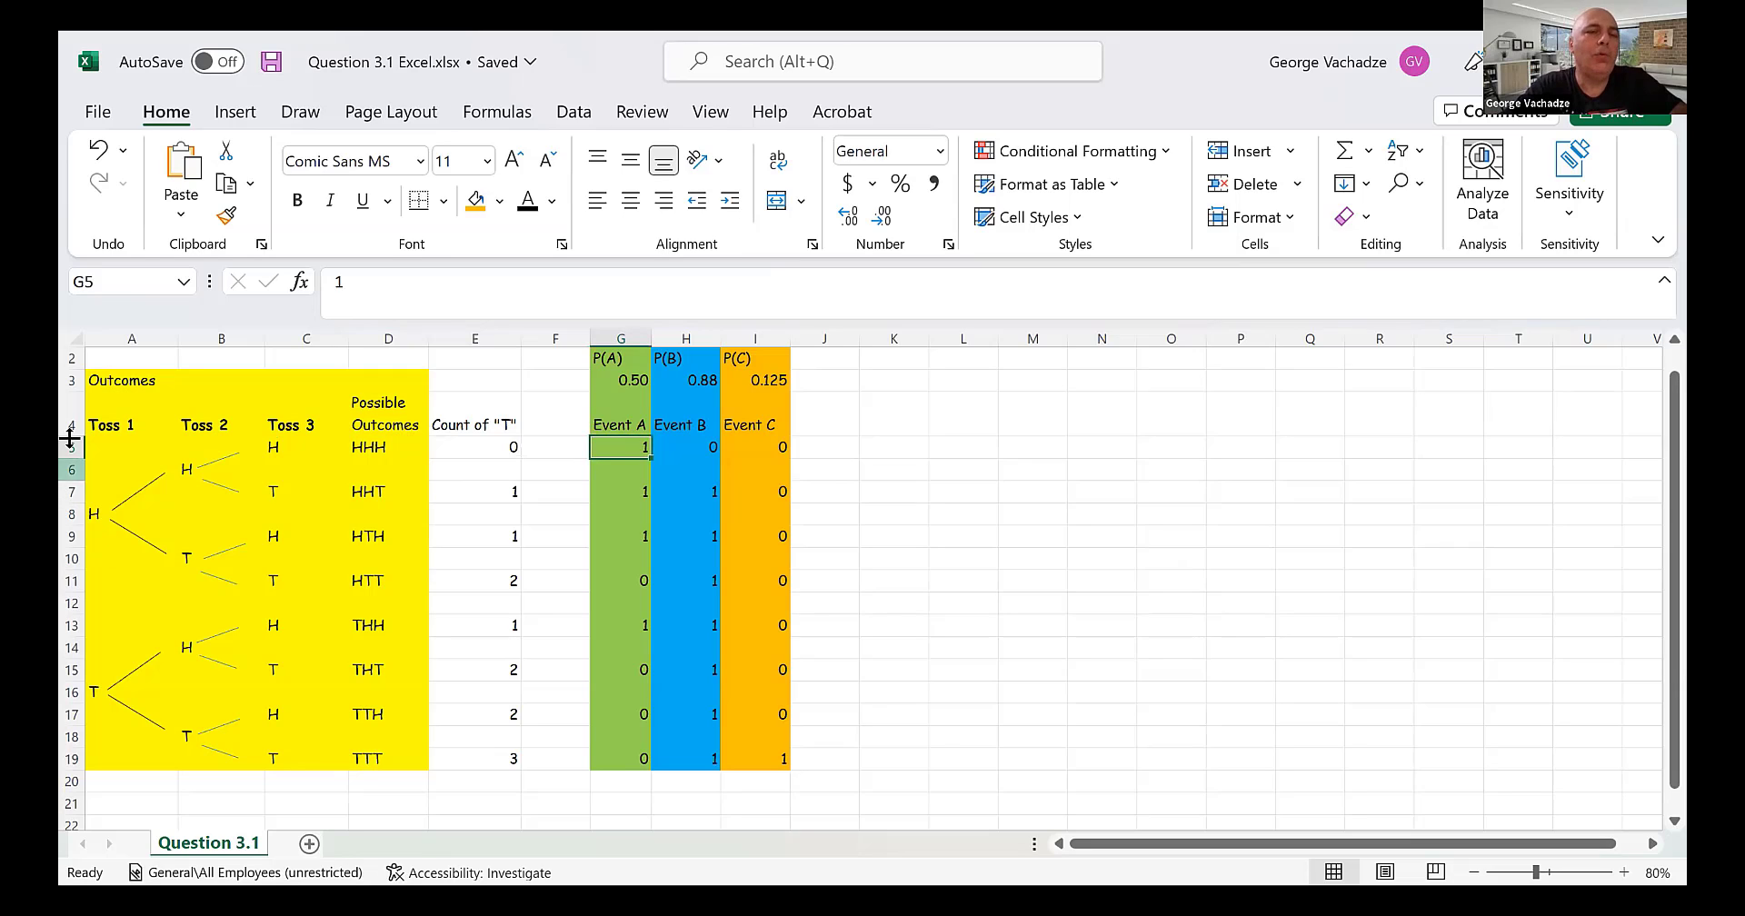
right_click(620, 463)
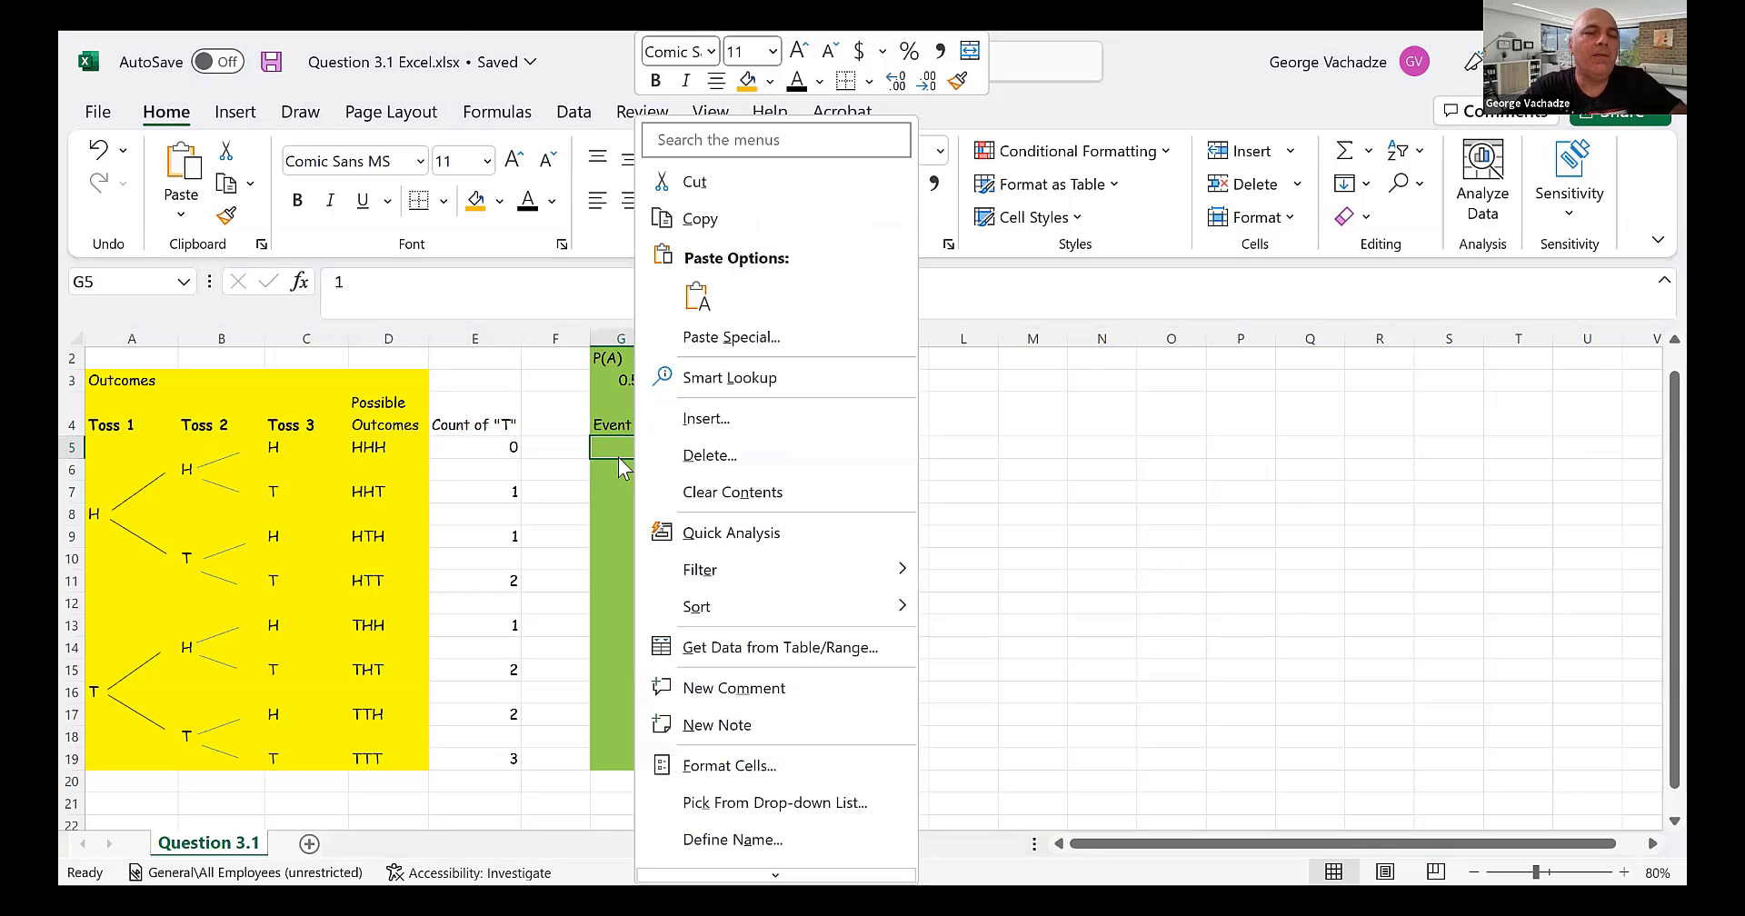
key("Escape")
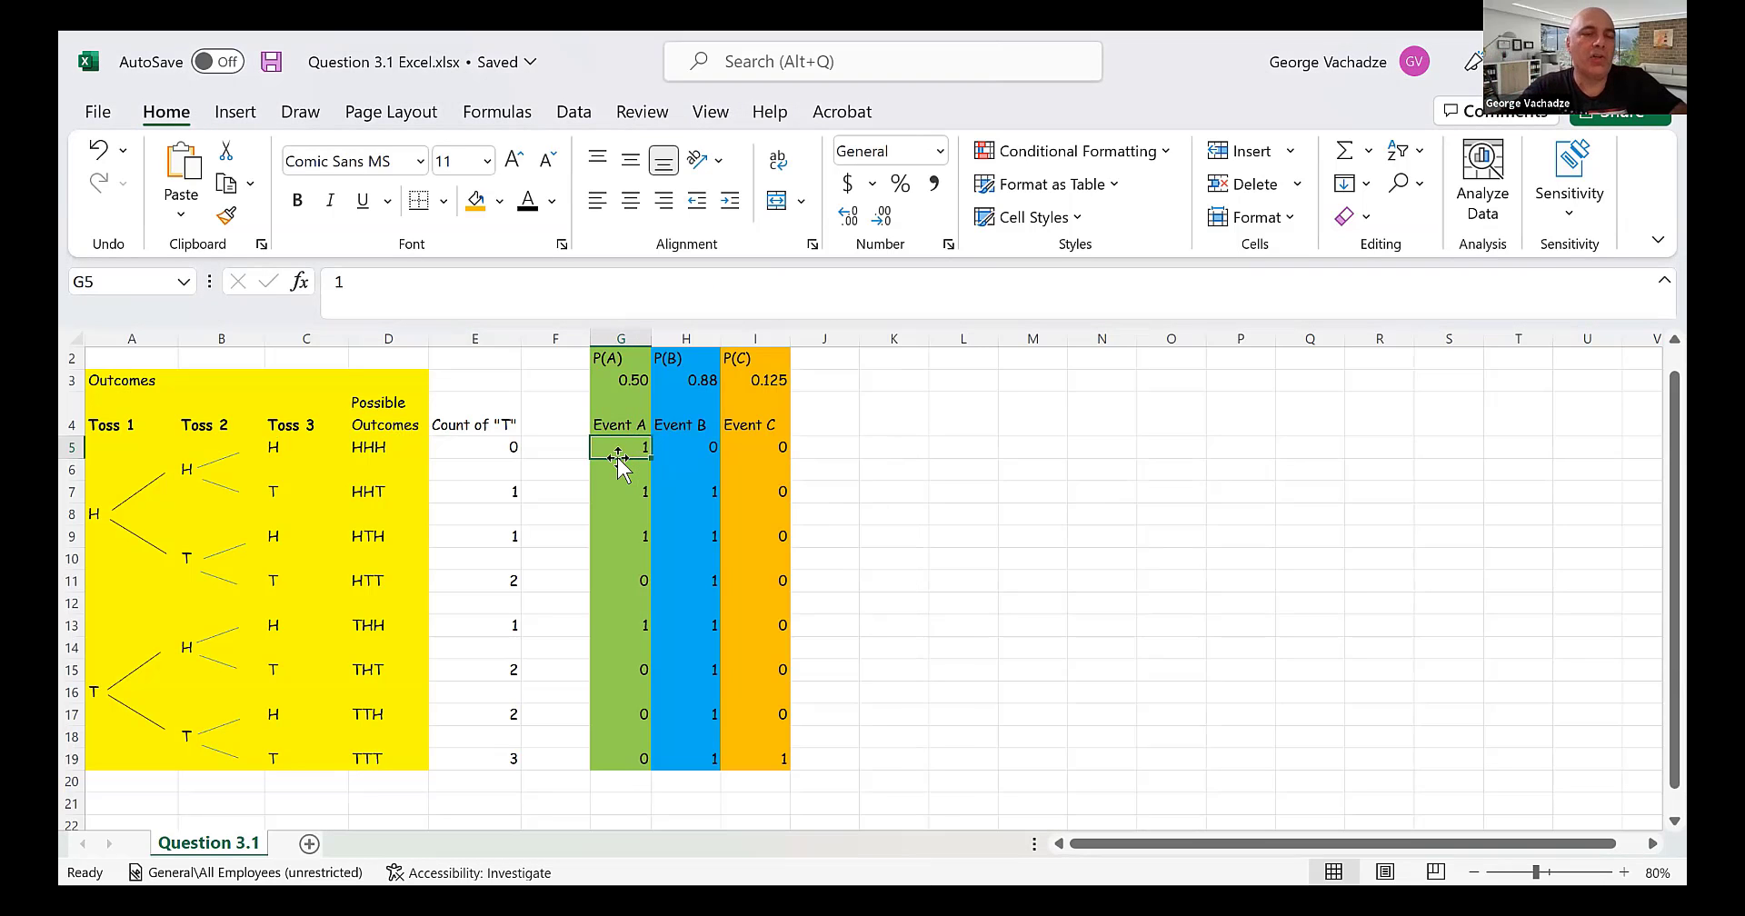
Check the outcome HHT and its tails count in row 7 against the Event A indicator in G7
key("Down")
key("Down")
key("Left")
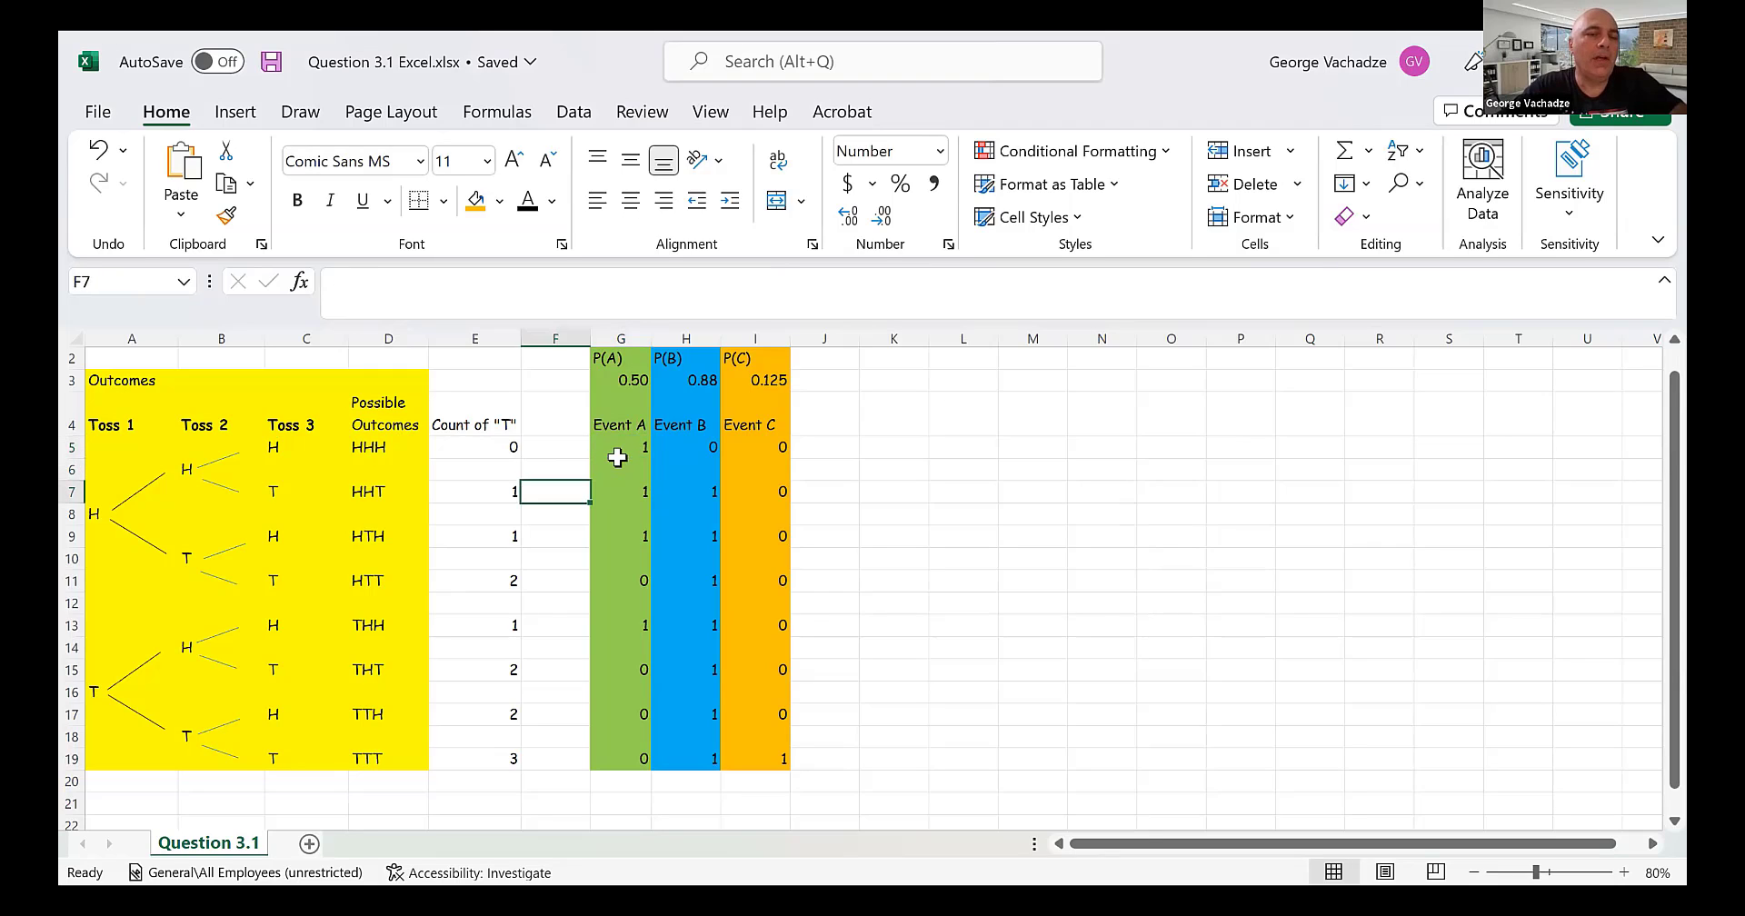
key("Left")
key("Left")
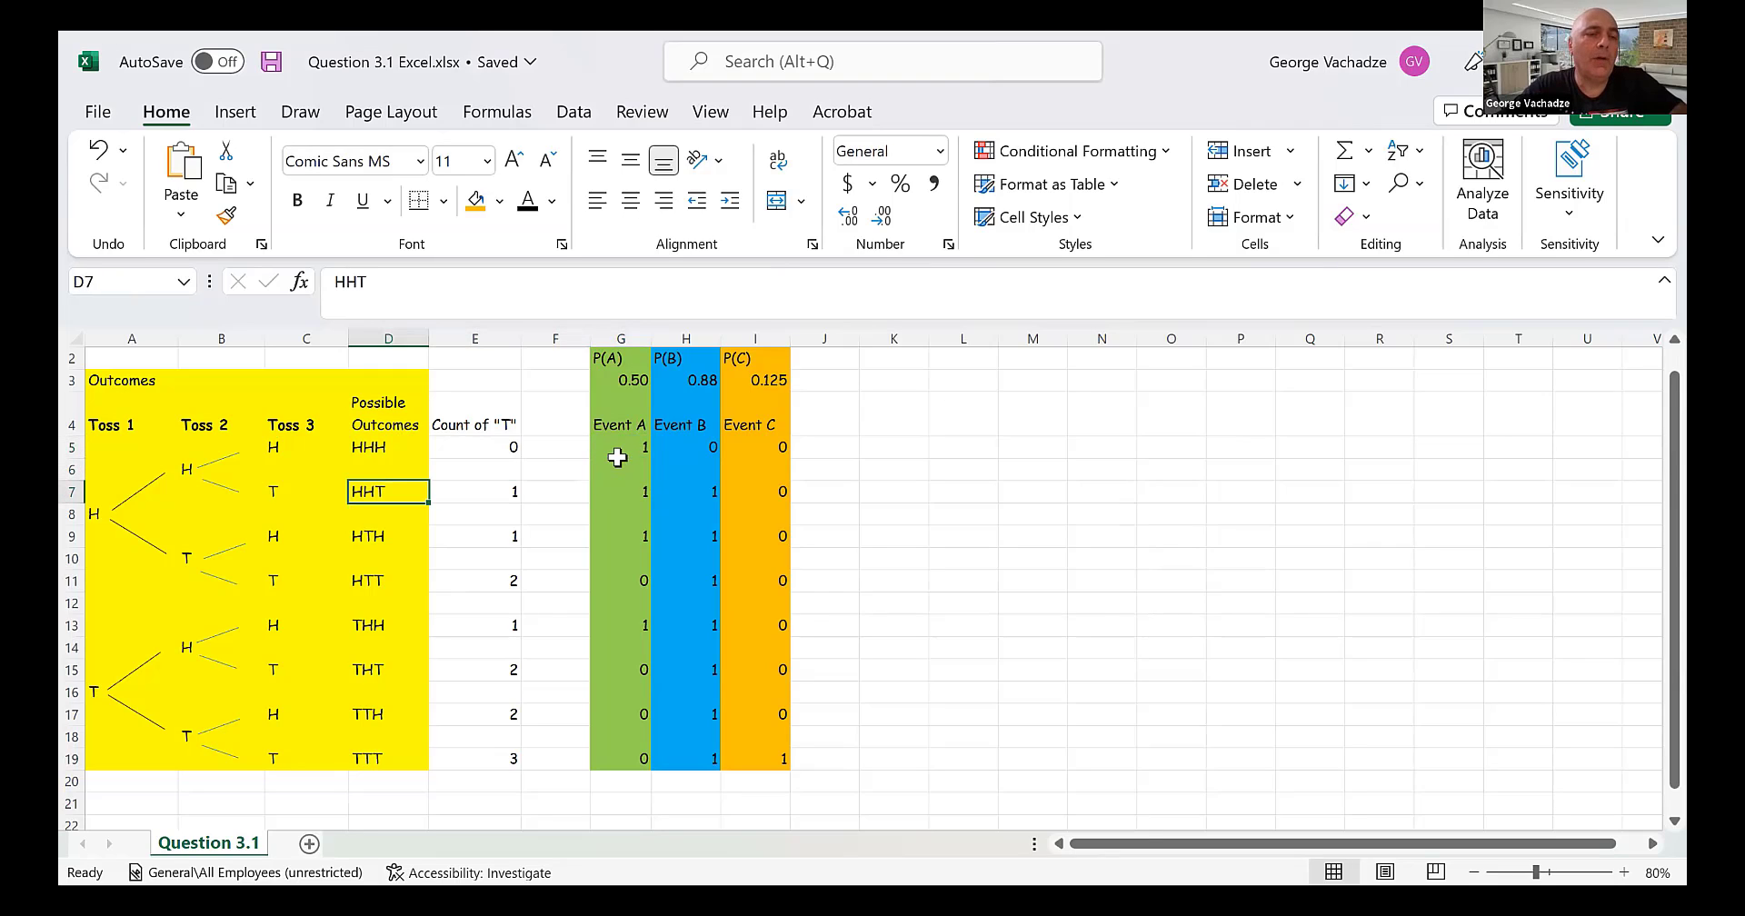
key("Right")
key("Right")
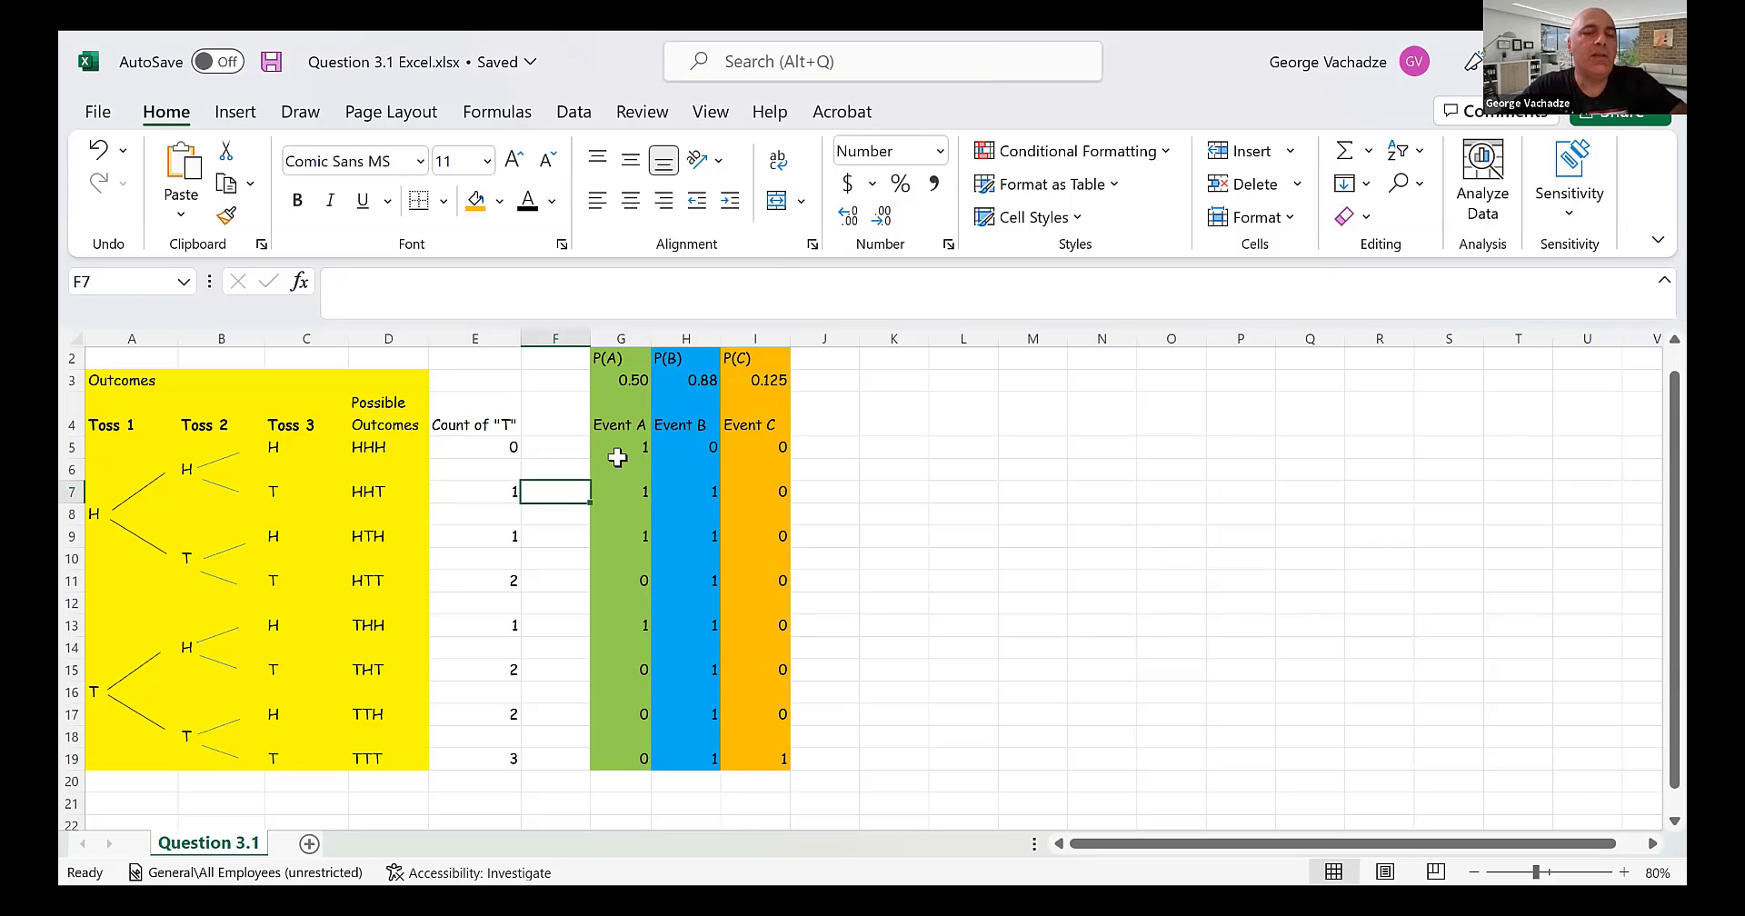
key("Right")
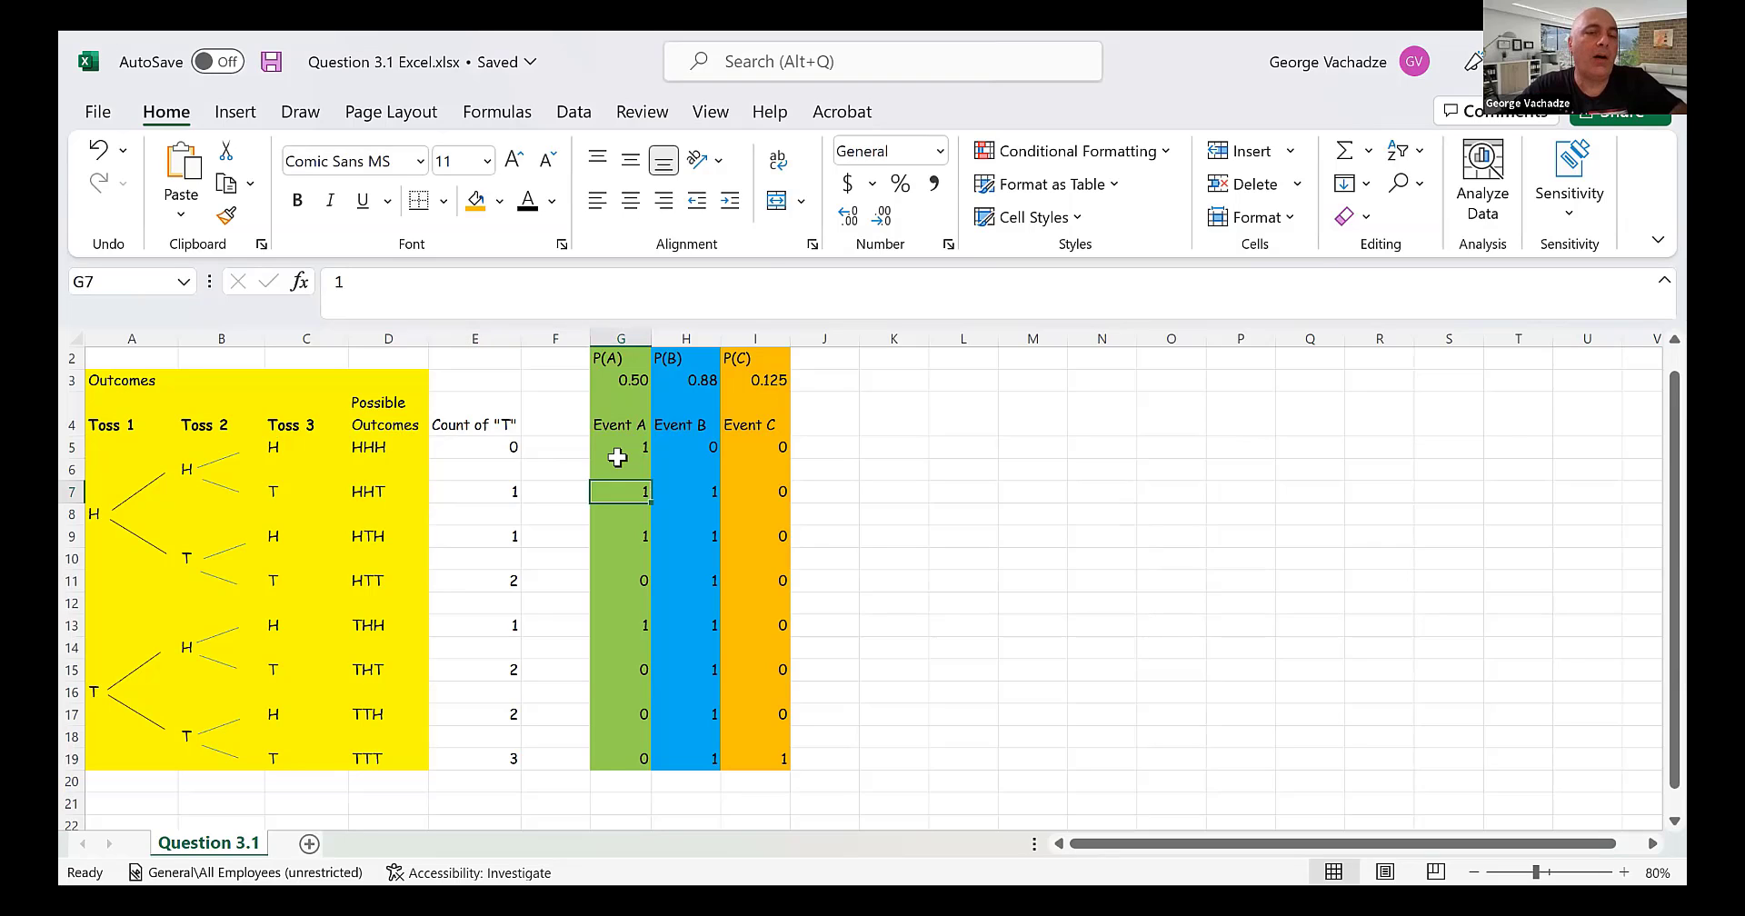
key("Left")
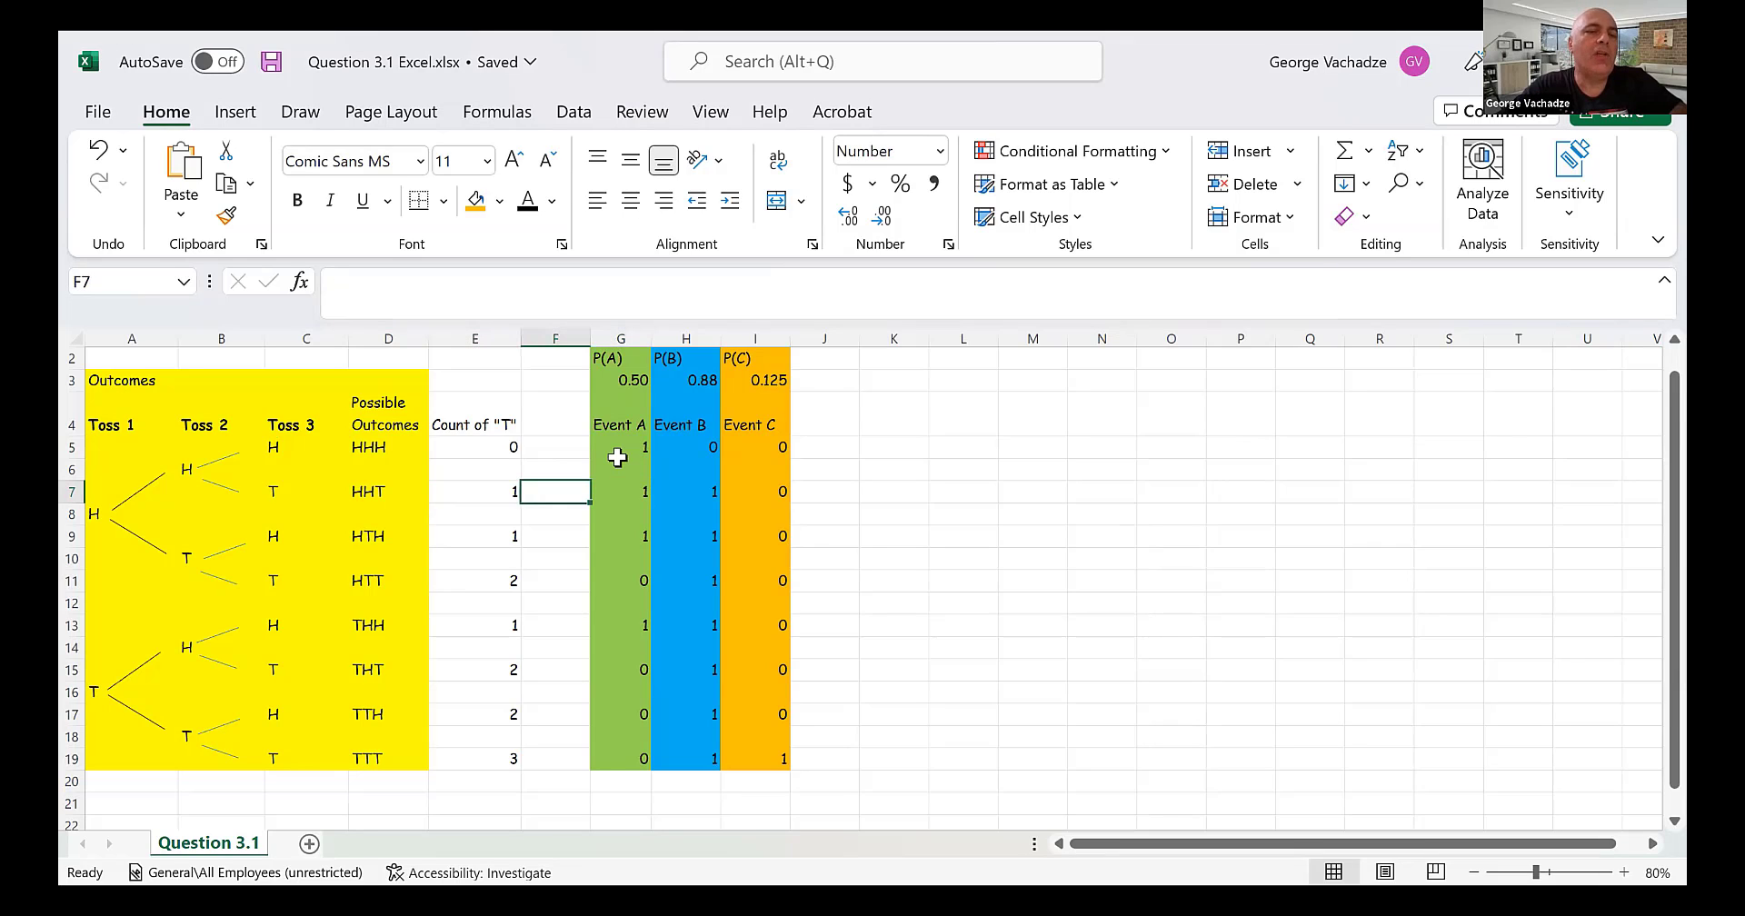
key("Left")
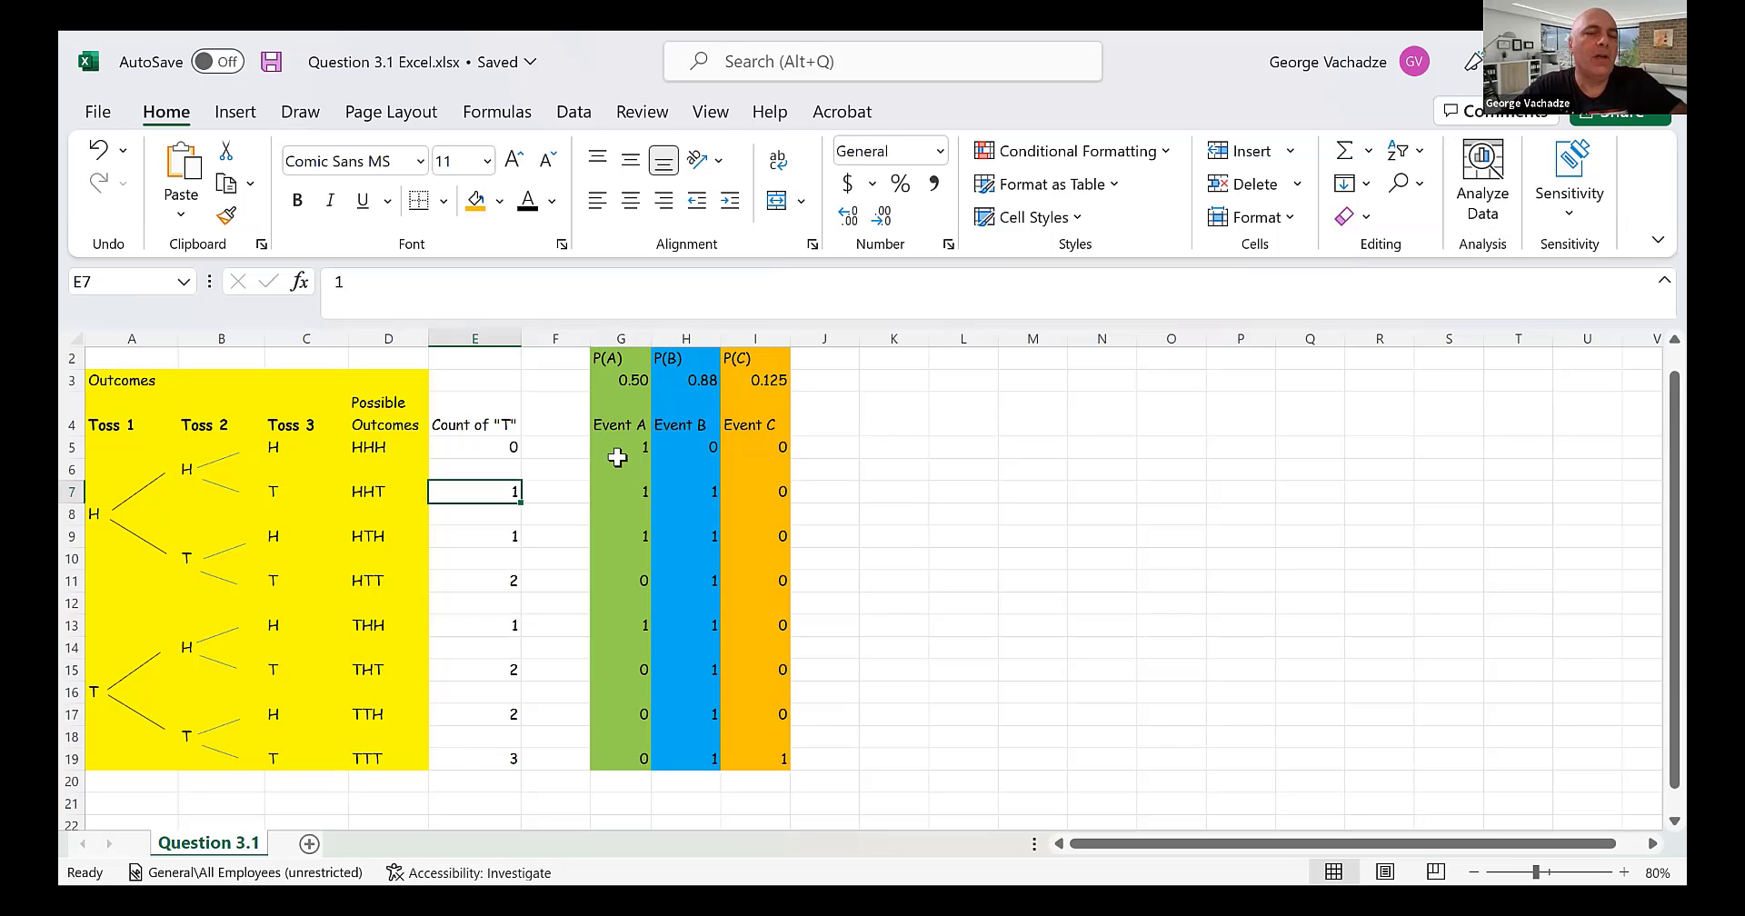
Check the outcome HTH and its tails count in row 9 against the Event A indicator in G9
key("Down")
key("Down")
key("Left")
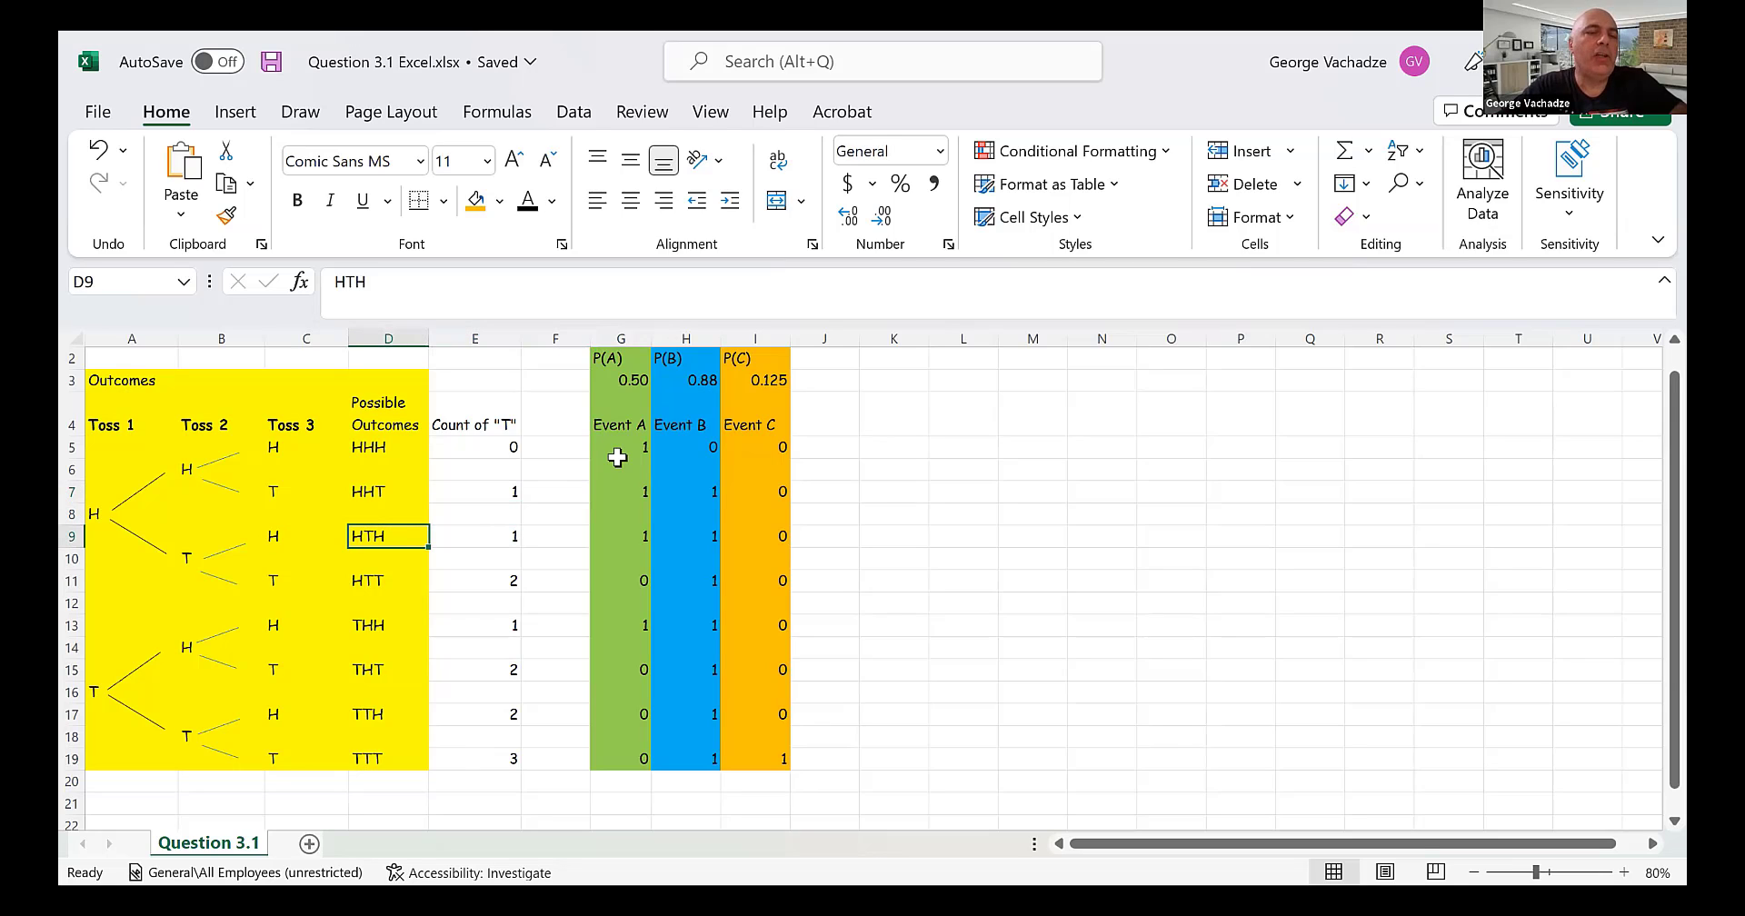
key("Right")
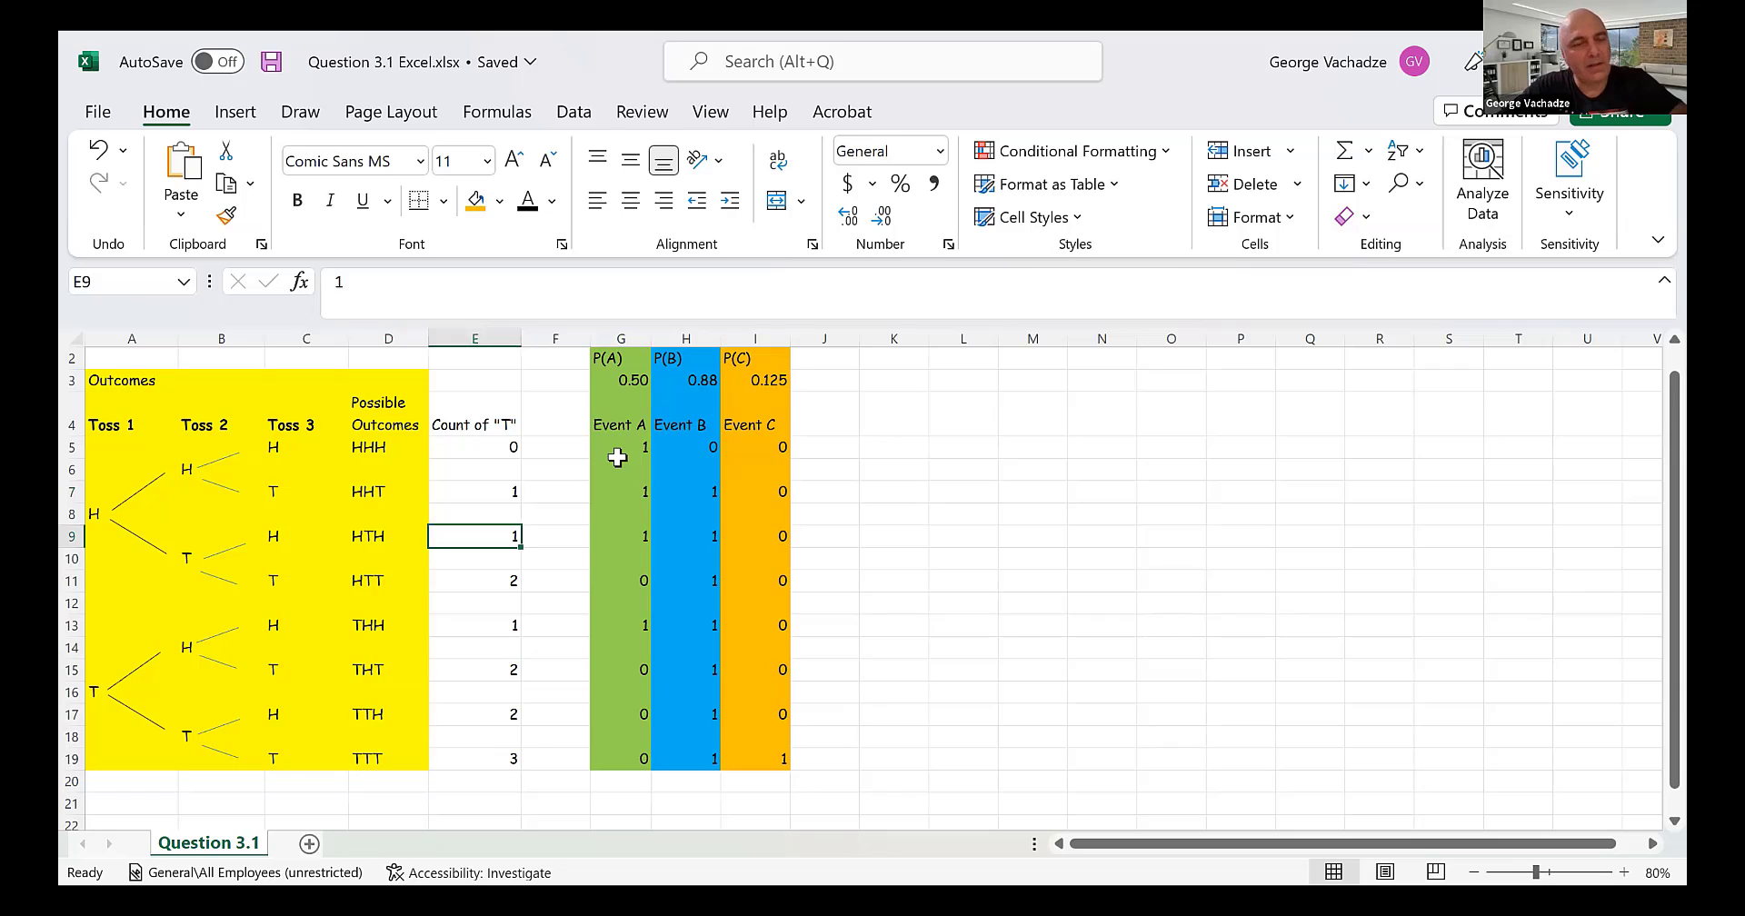
key("Right")
key("Left")
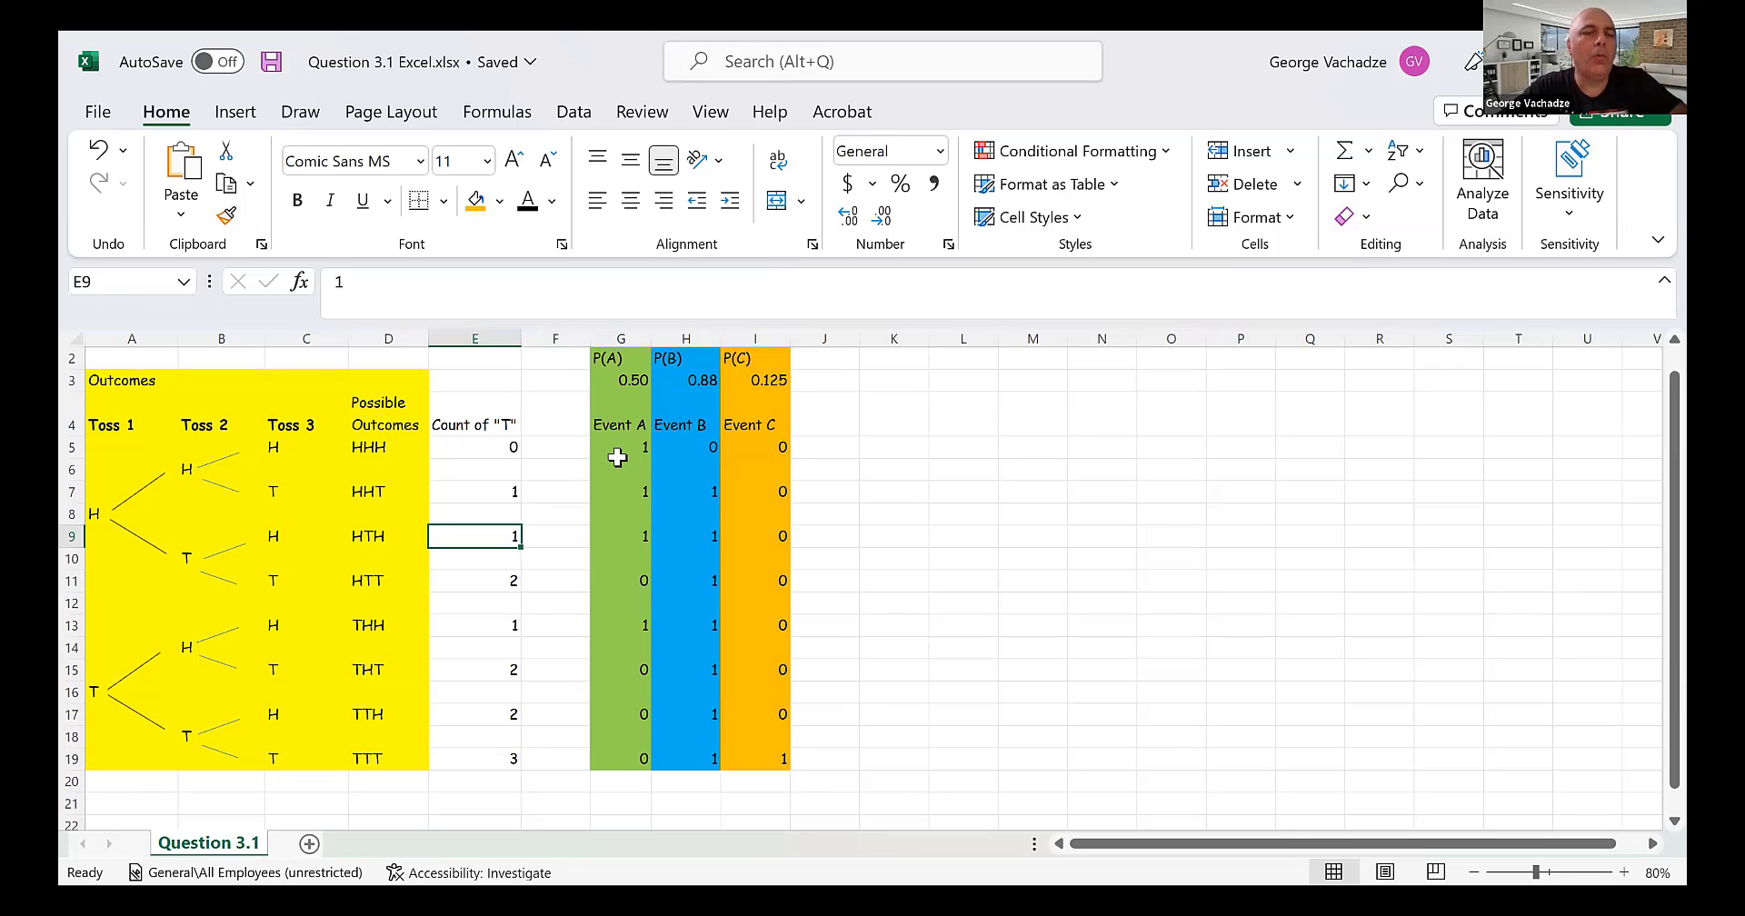
key("Right")
key("Right")
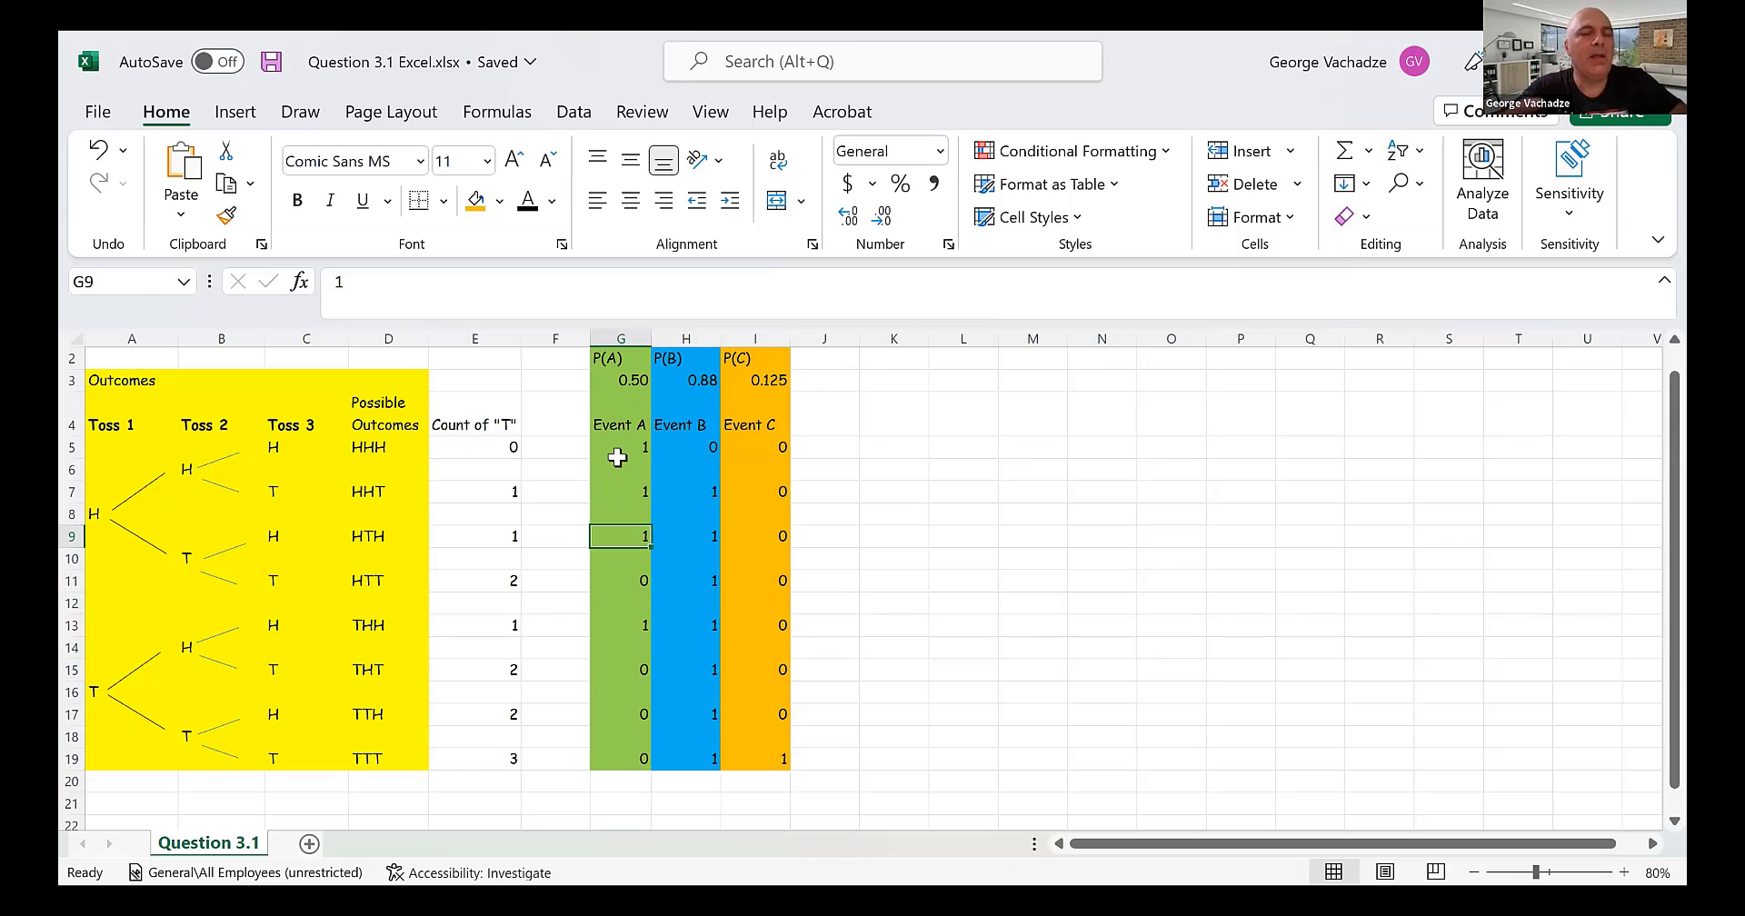
Check the outcome HTT and its tails count in row 11 against the Event A indicator in G11
key("Down")
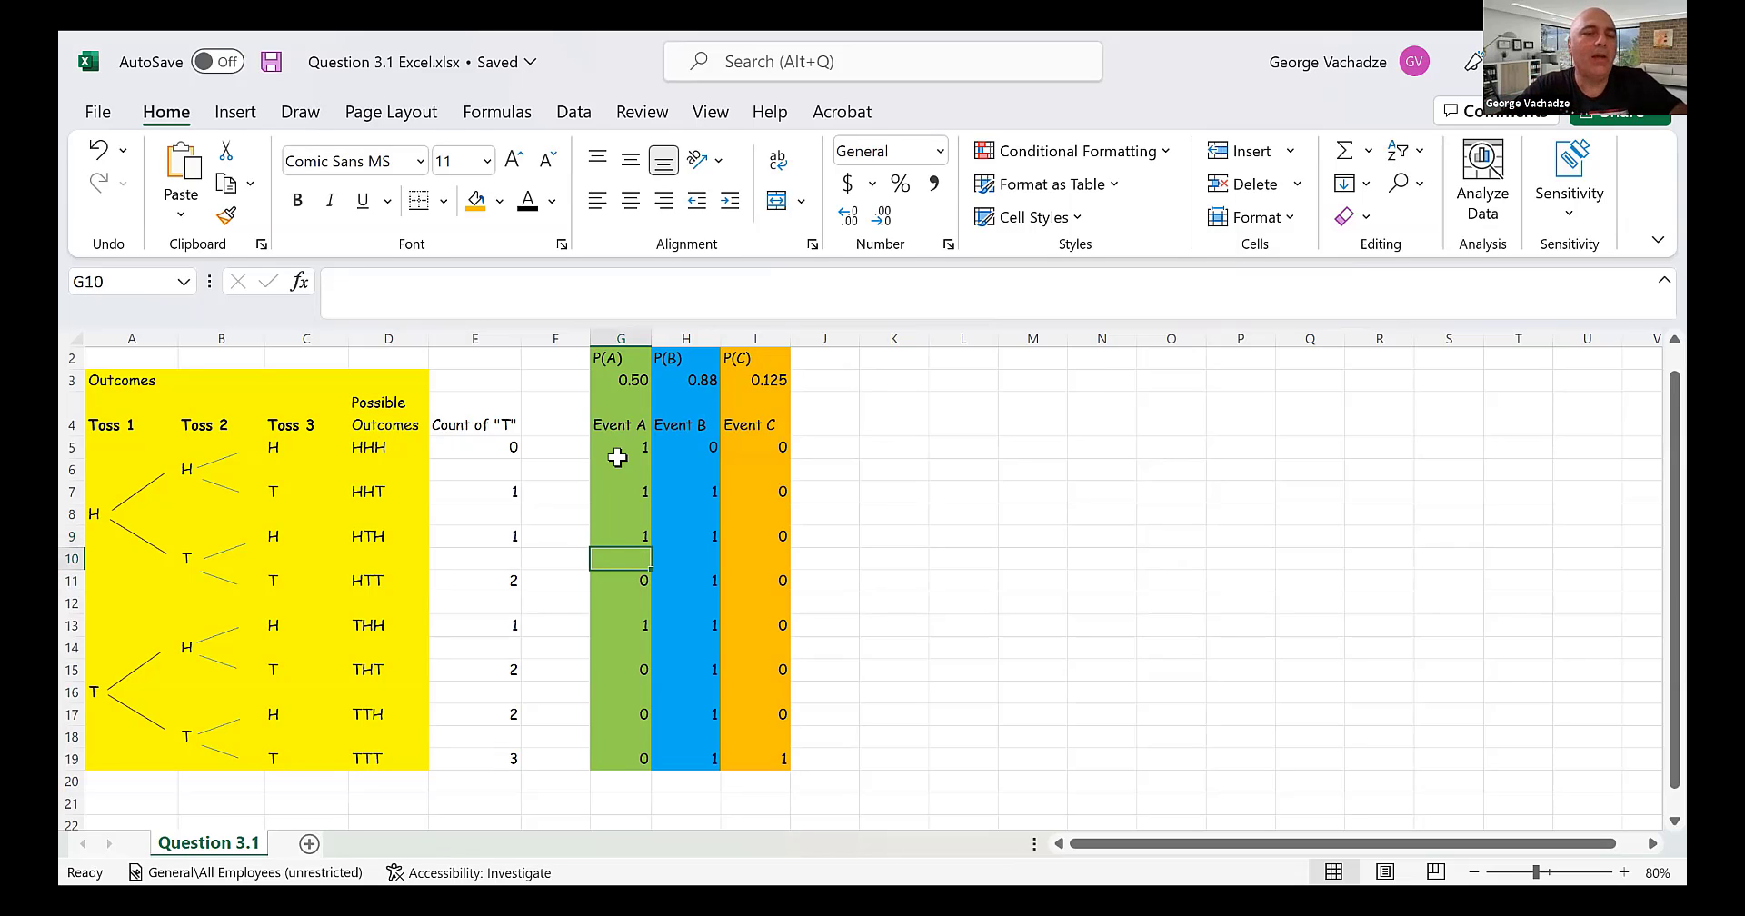
key("Down")
key("Left")
key("Left")
key("Left")
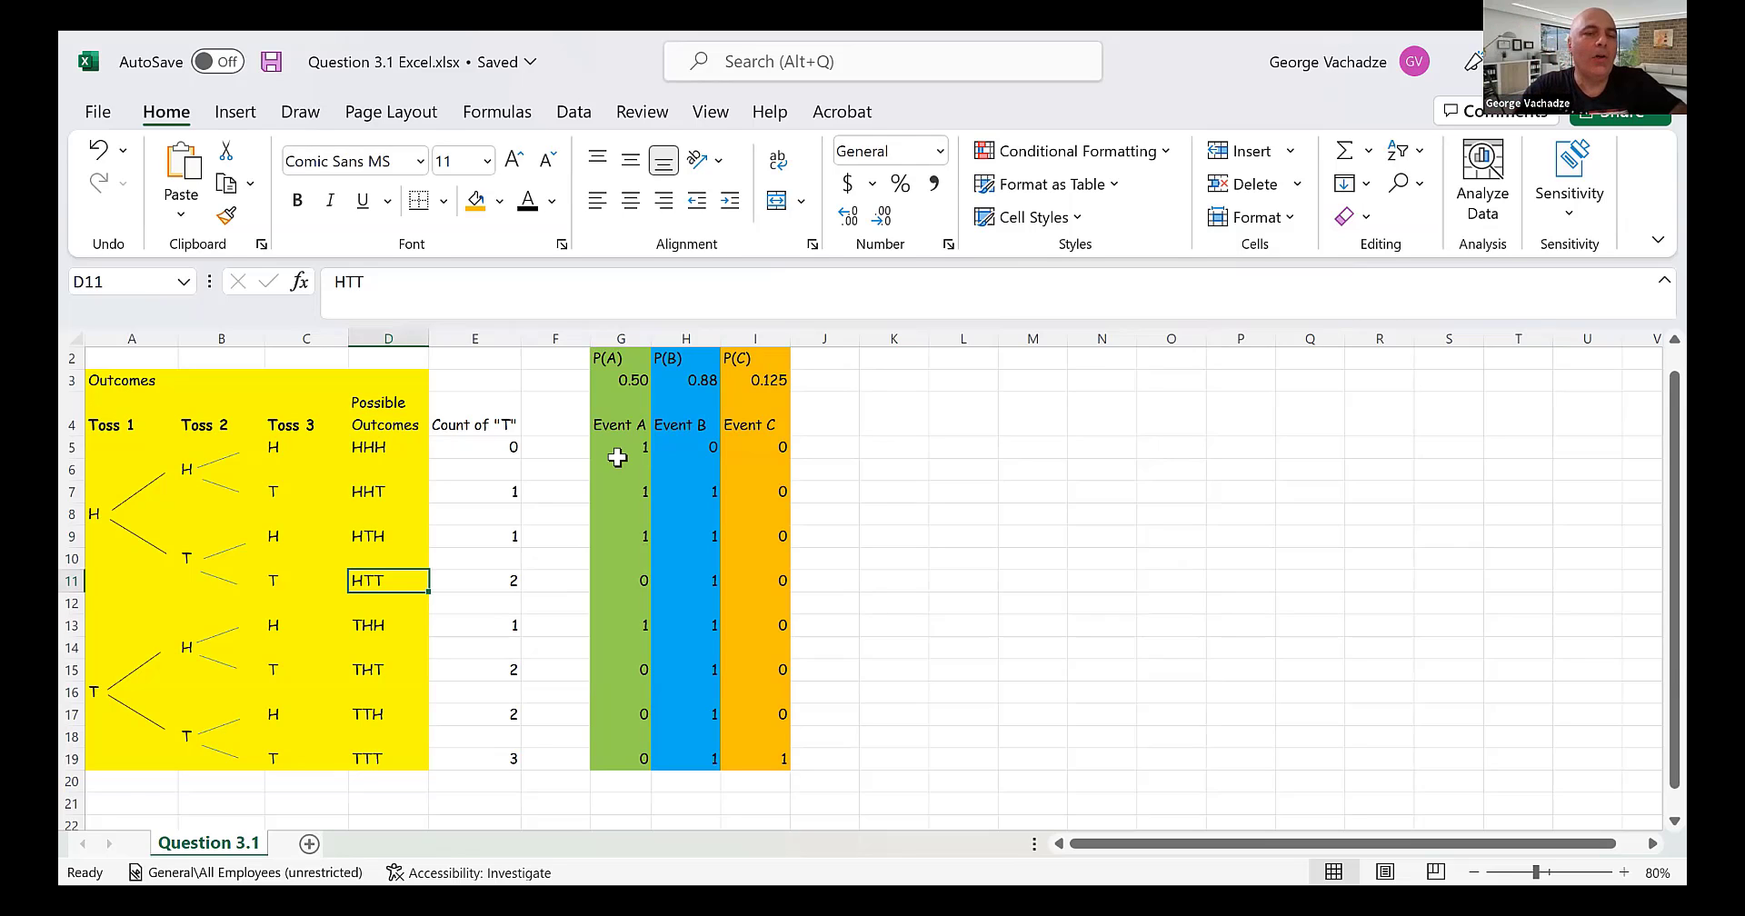
key("Right")
key("Right")
key("Right")
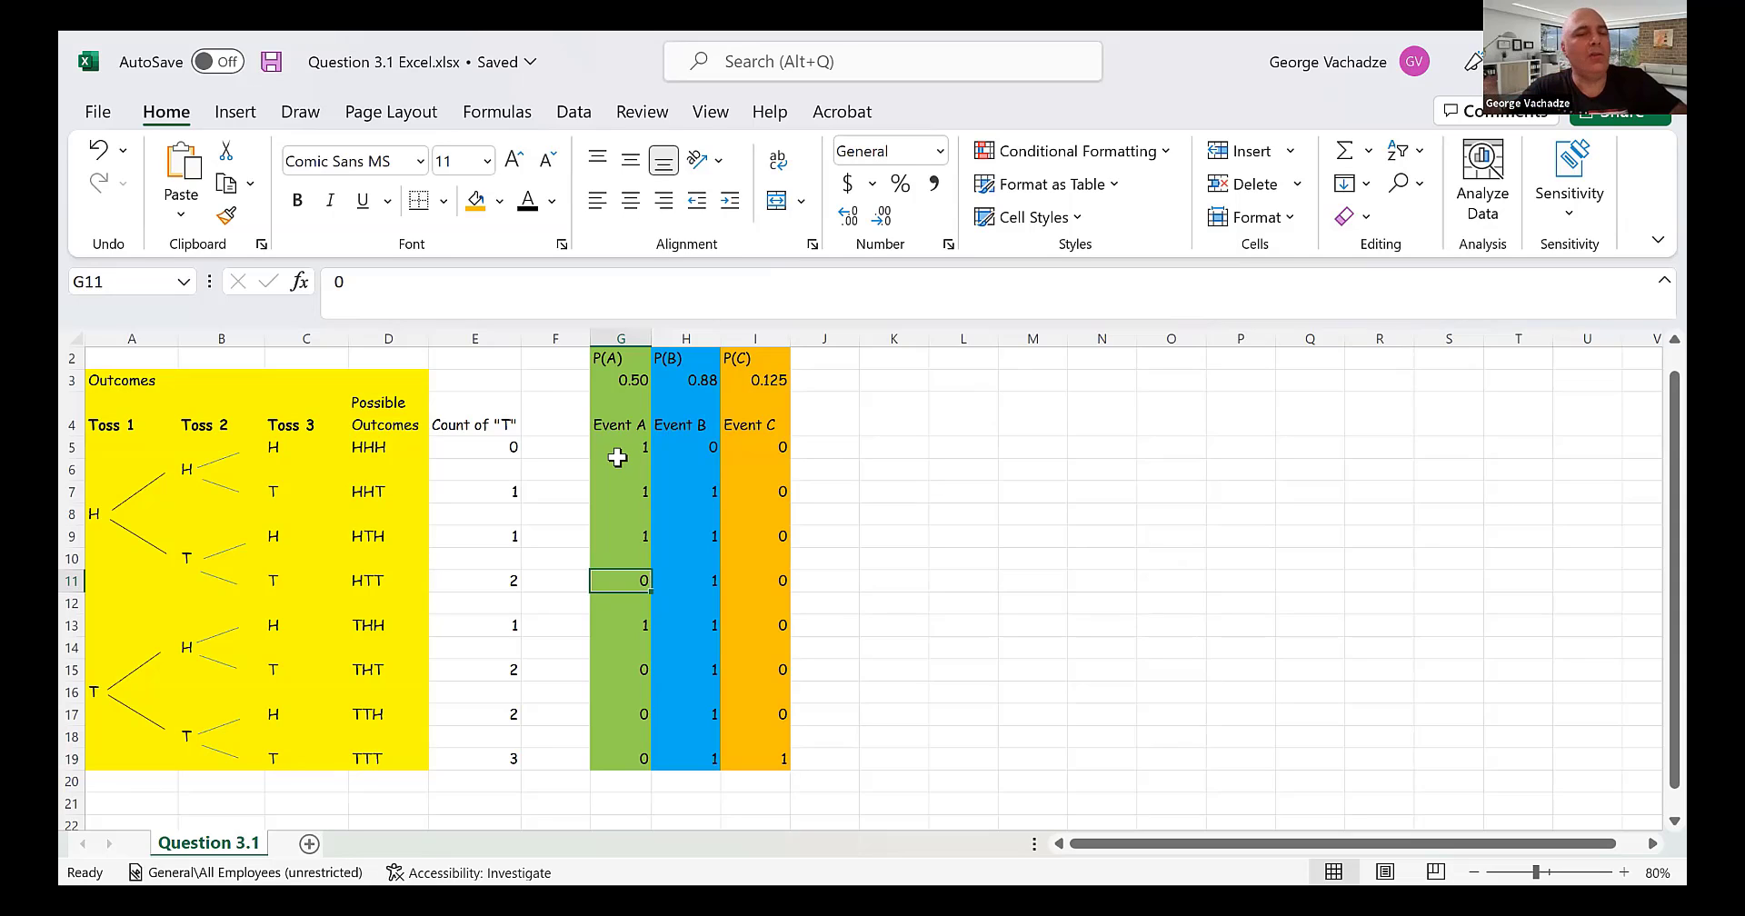
Check the outcome THH and its tails count in row 13 against the Event A indicator in G13
key("Down")
key("Down")
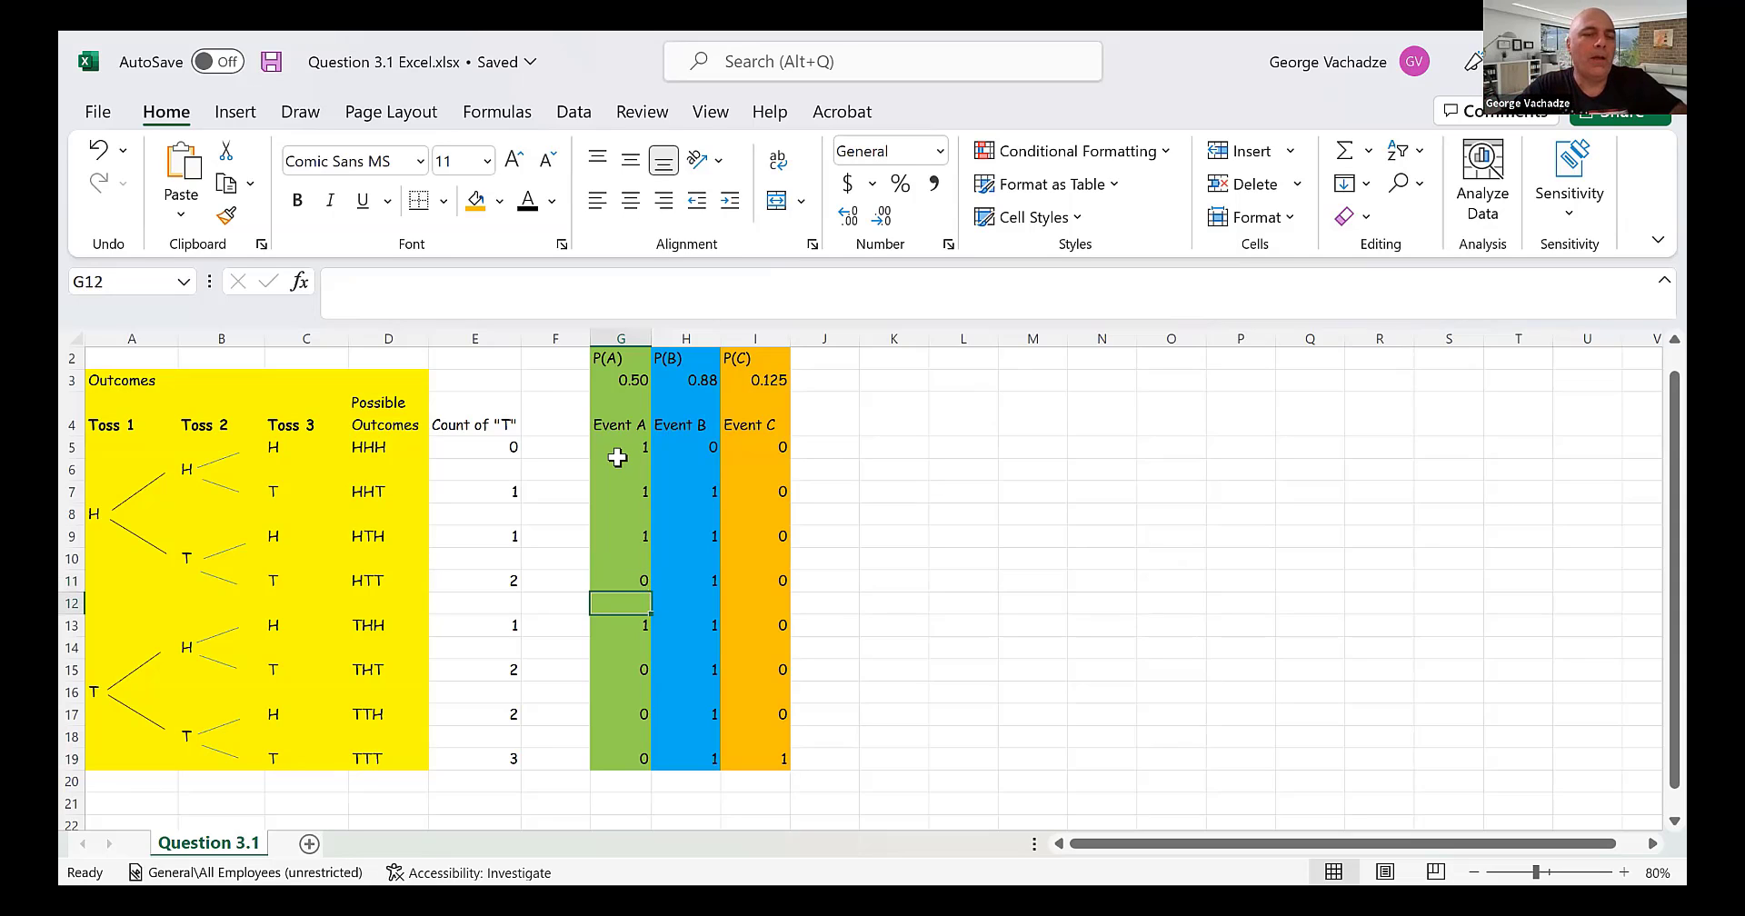
key("Left")
key("Left")
key("Left")
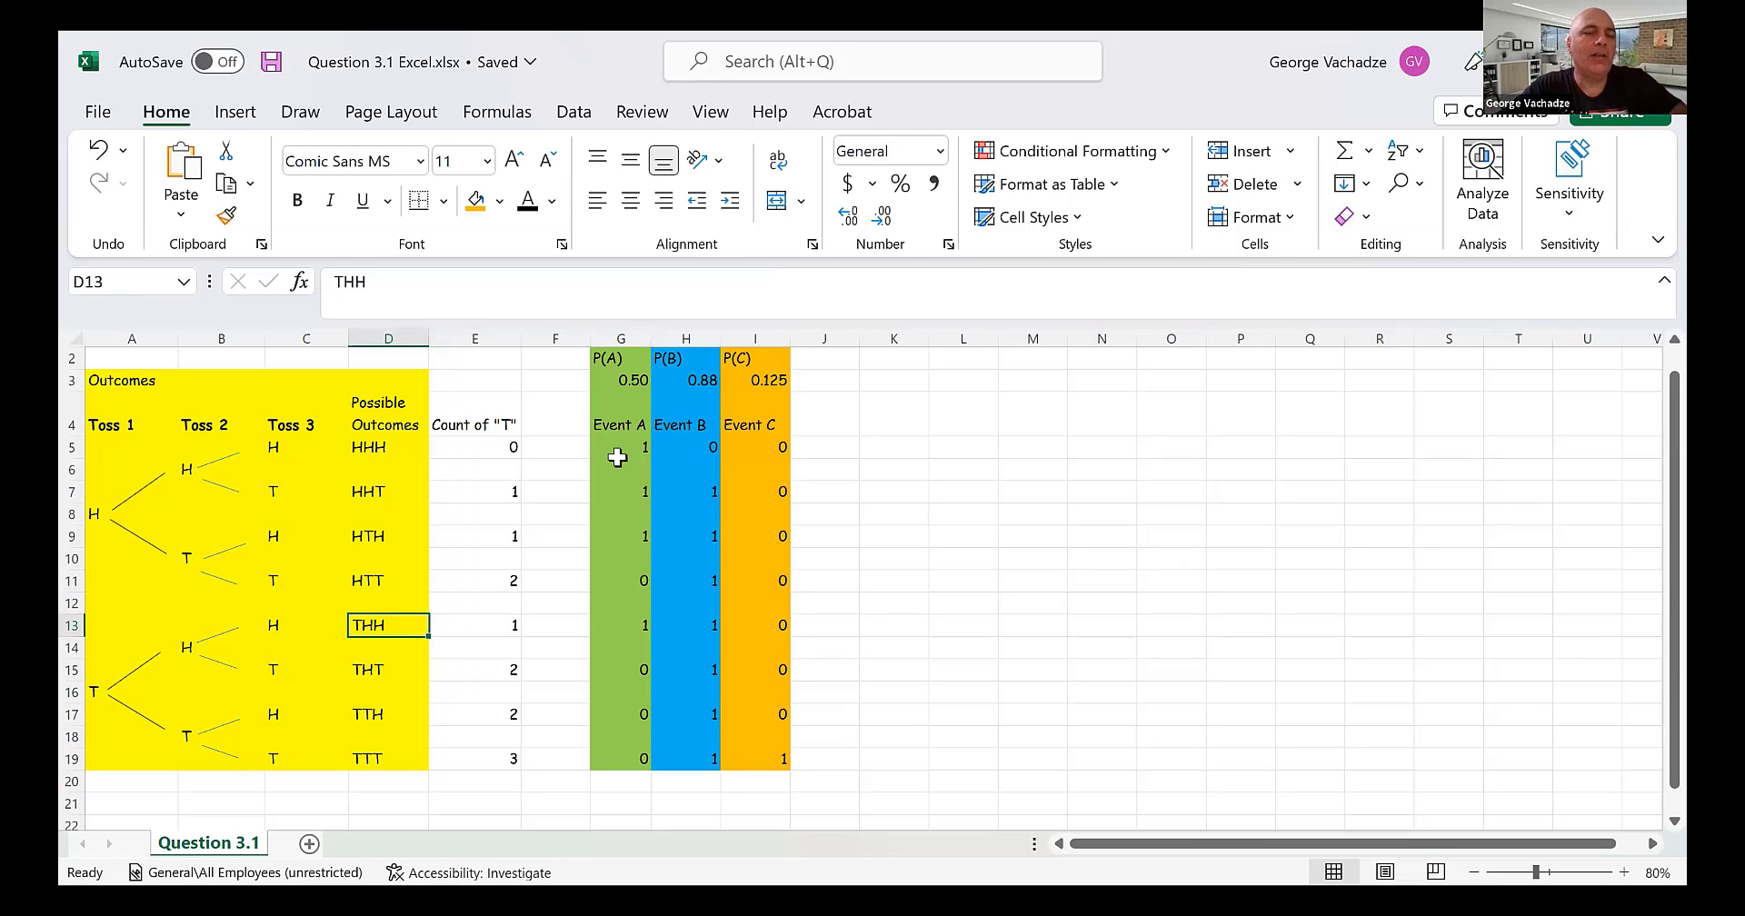
key("Right")
key("Right")
key("Right")
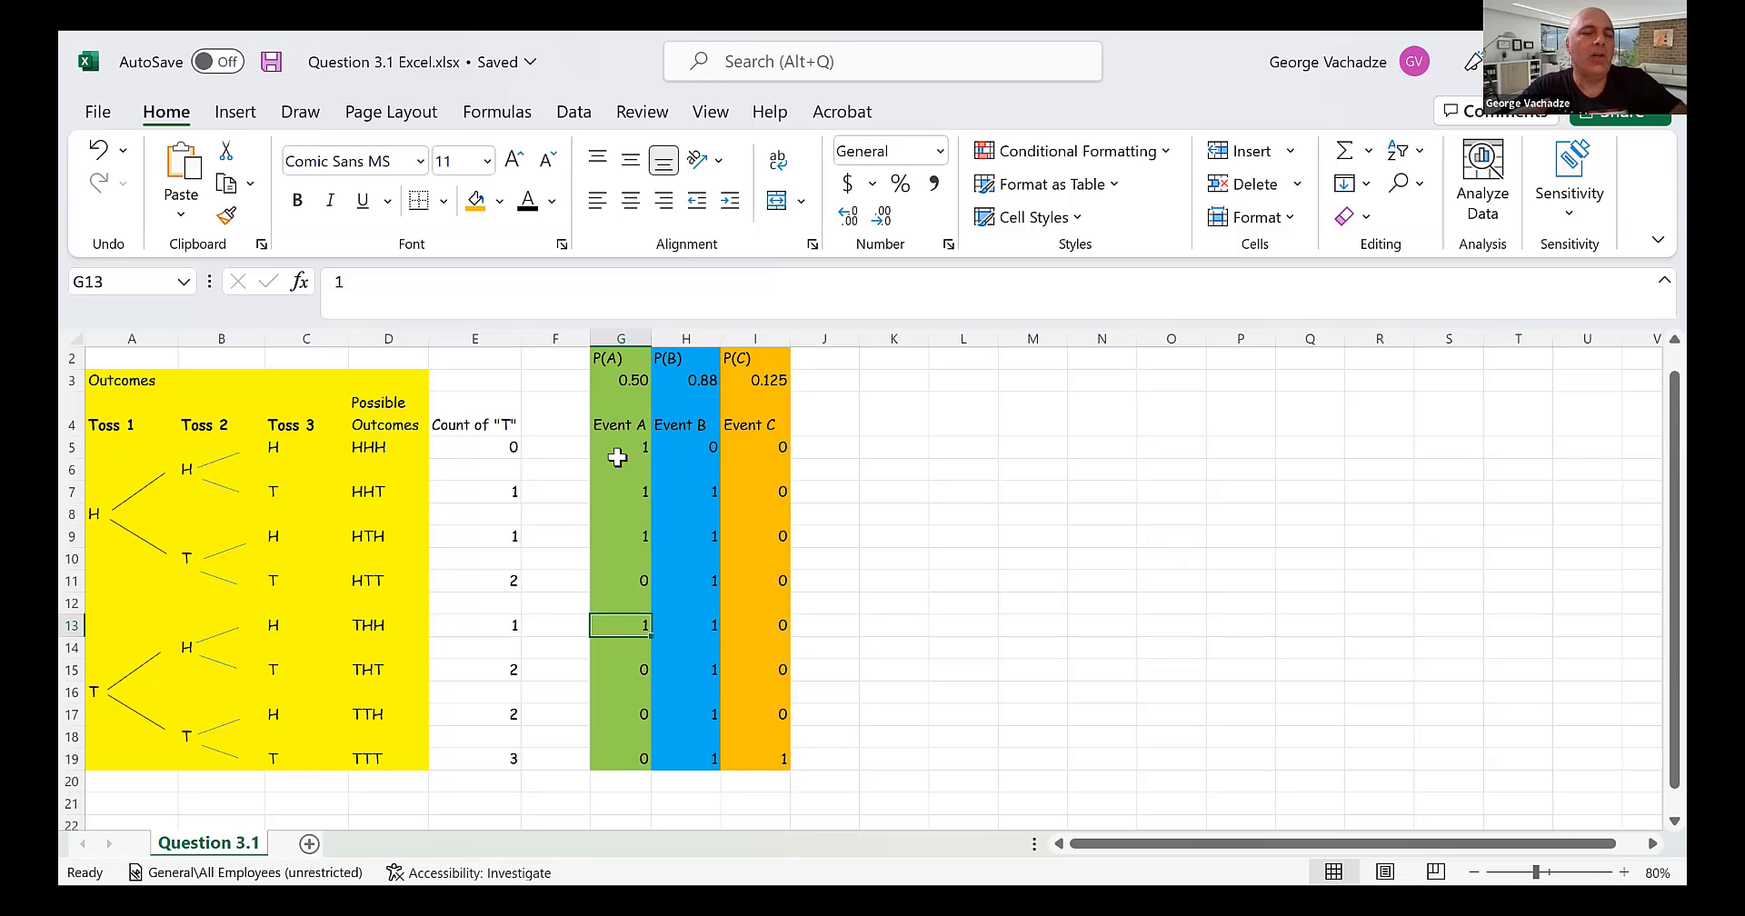
Review the tails counts for outcomes THT and TTH by selecting E15:E17
key("Down")
key("Down")
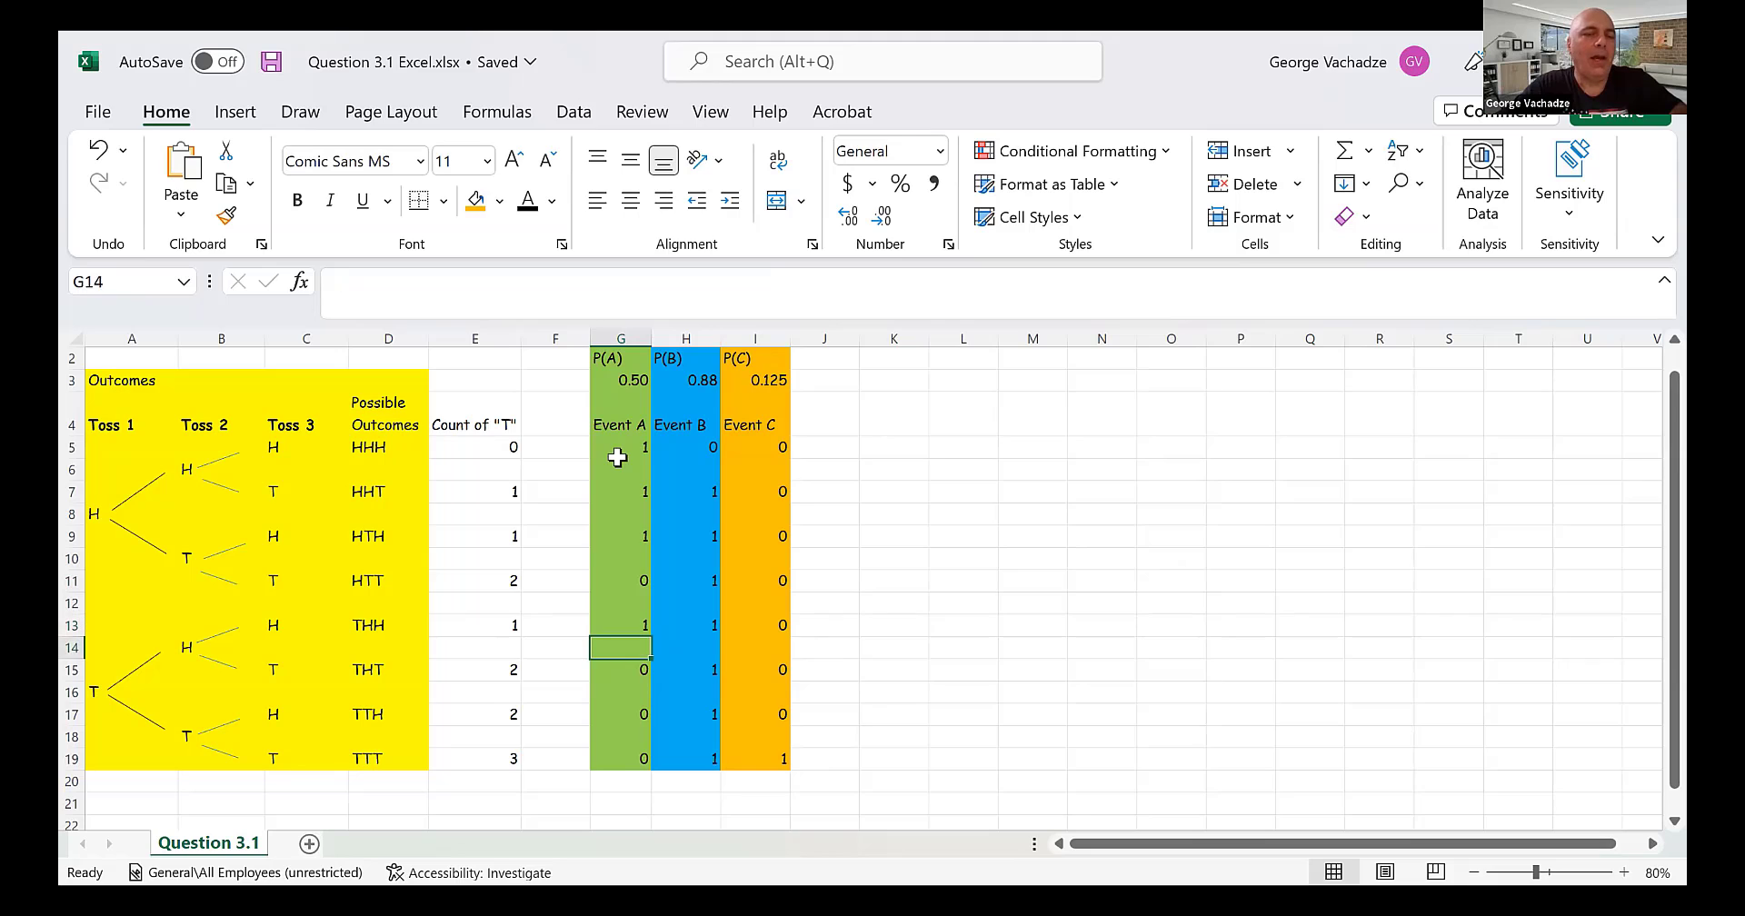
key("Left")
key("Left")
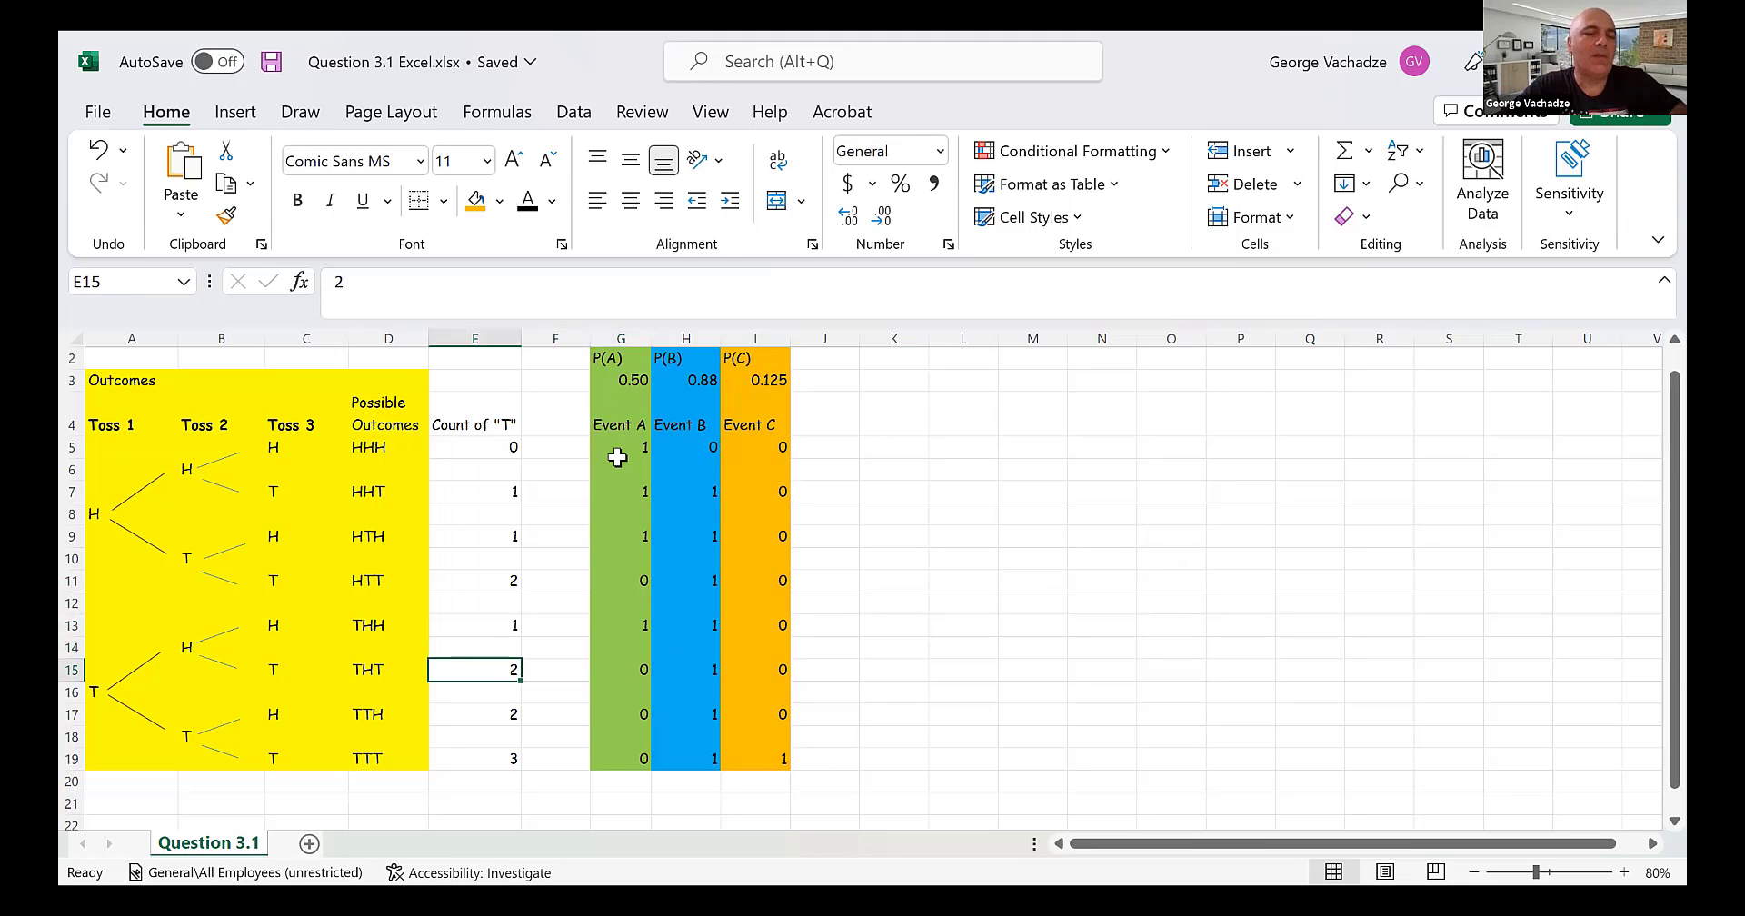
key("Down")
key("Down")
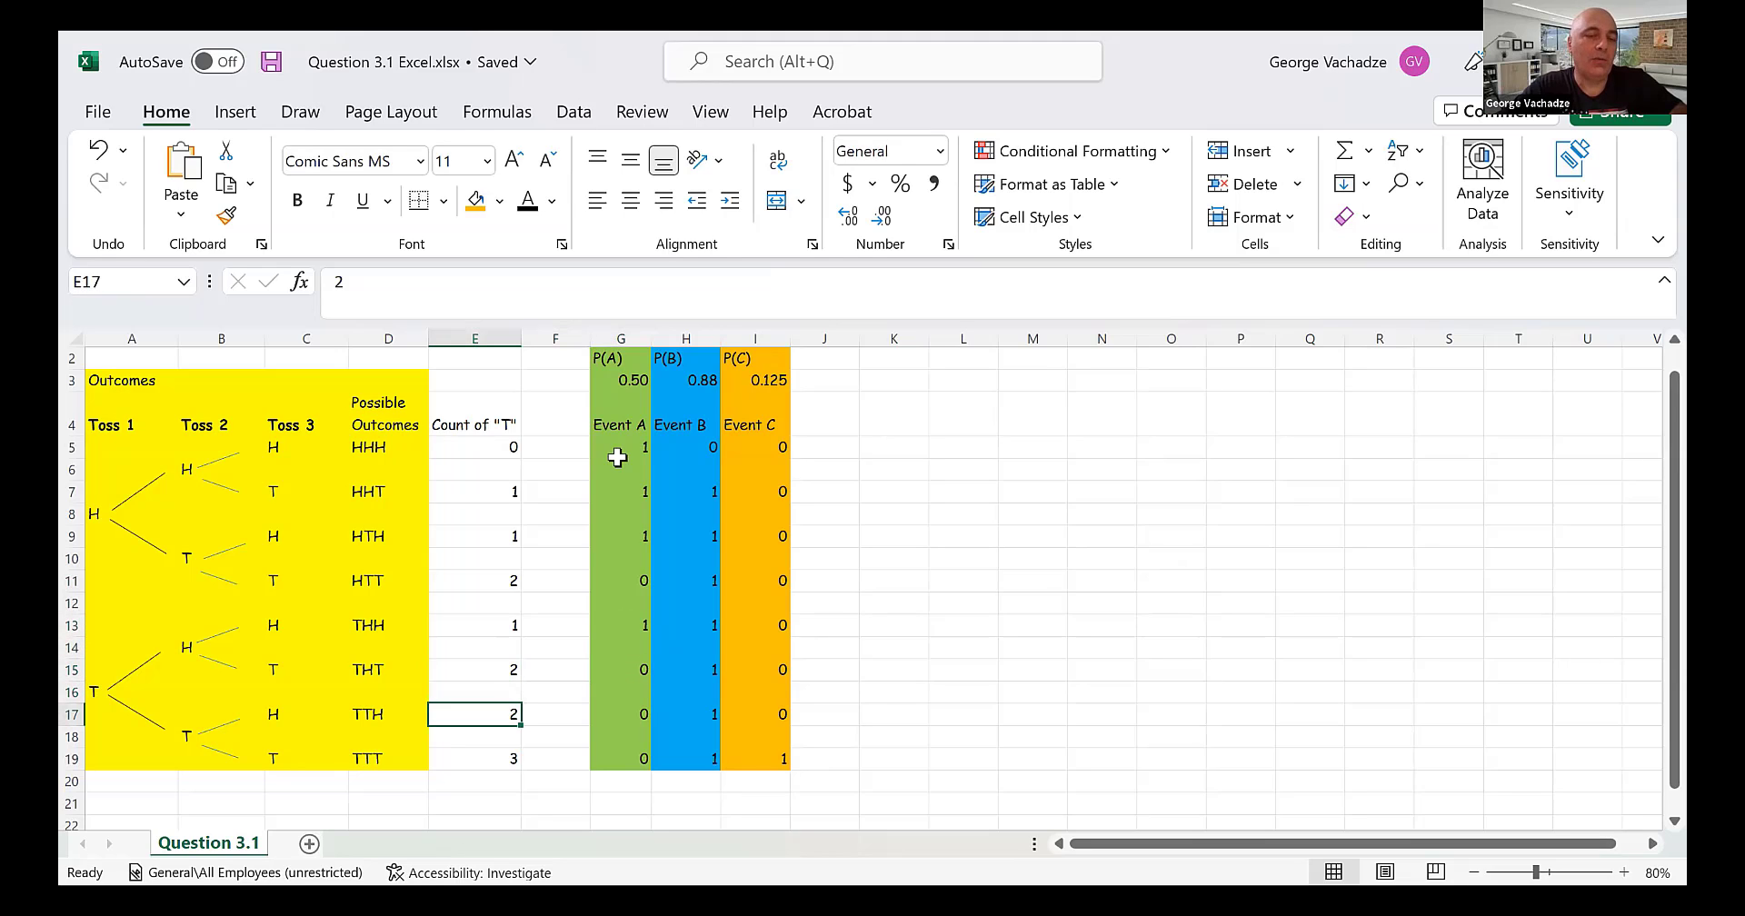
key("Up")
key("Up")
key("shift+Down")
key("shift+Down")
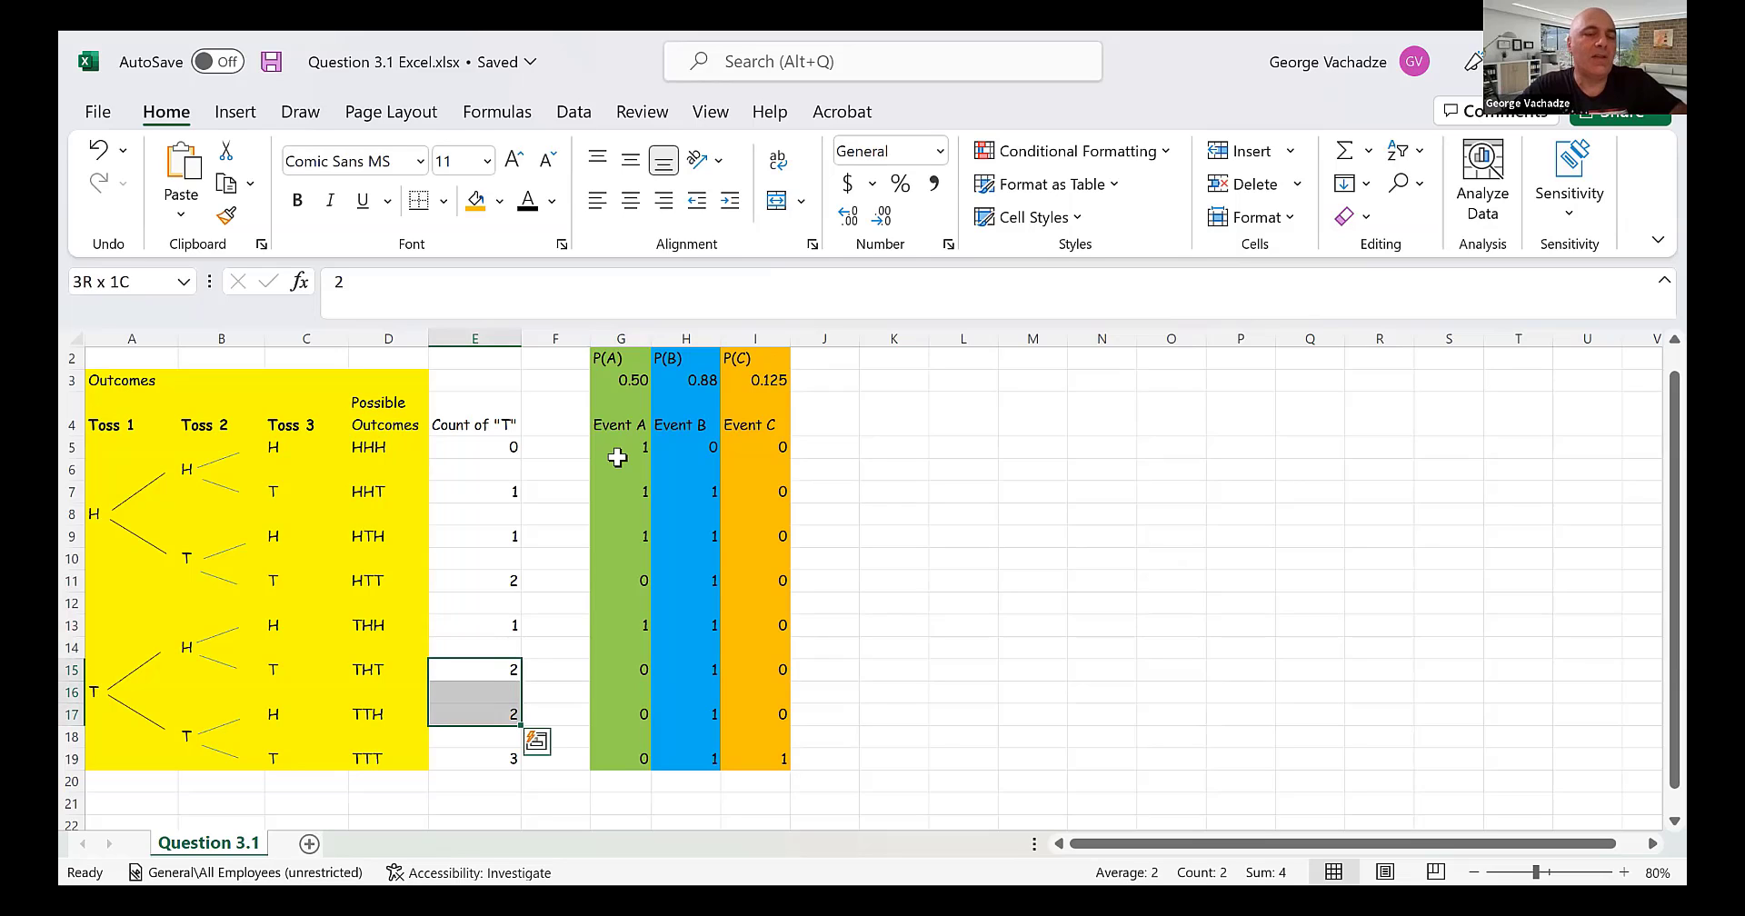
Check the TTT row, and select G15:G19 to review the Event A indicators of the last three outcomes
key("Down")
key("Down")
key("Down")
key("Down")
key("Right")
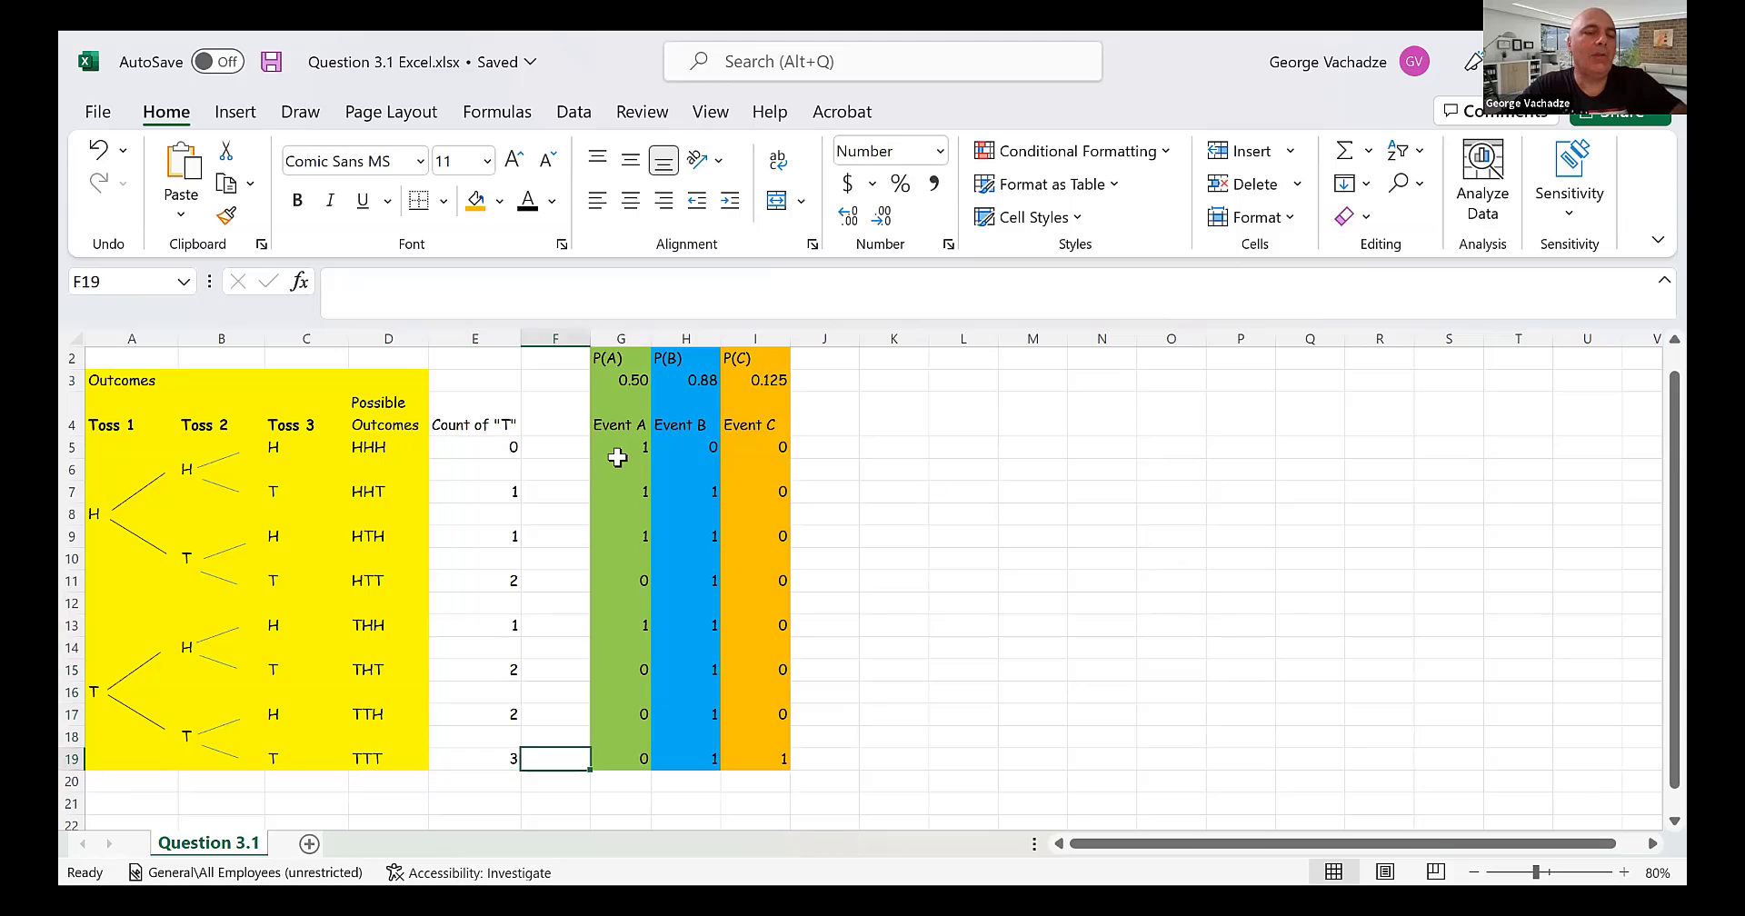
key("Right")
key("Up")
key("Up")
key("Up")
key("Up")
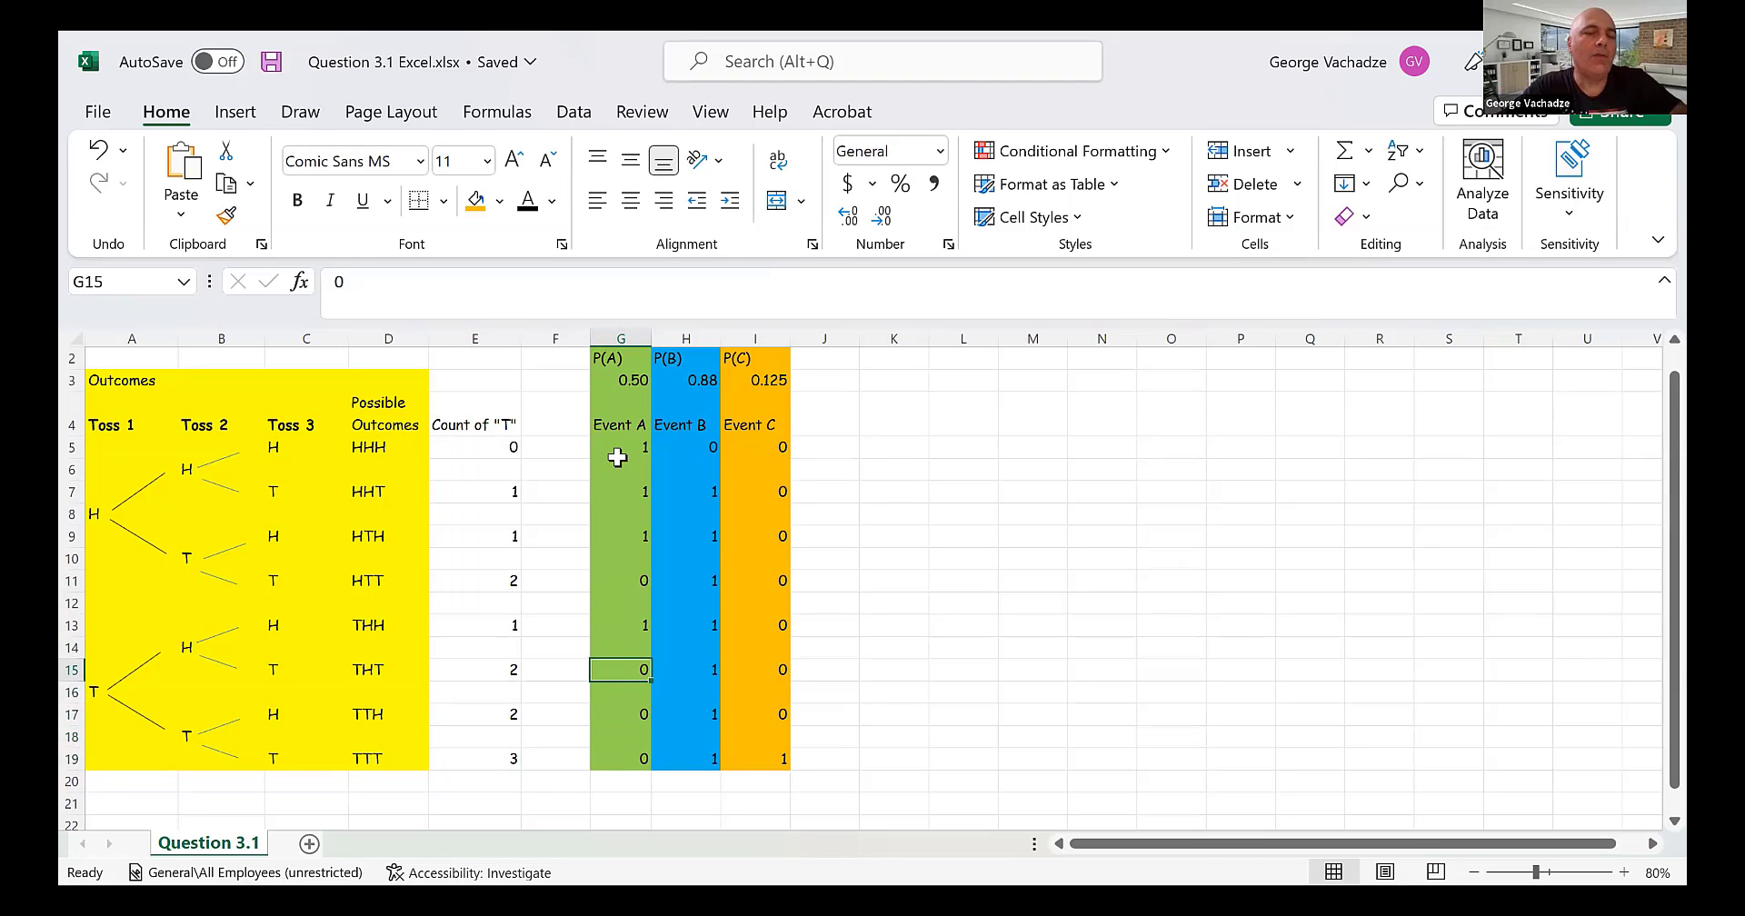
key("shift+Down")
key("shift+Down")
key("shift+Down")
key("shift+Down")
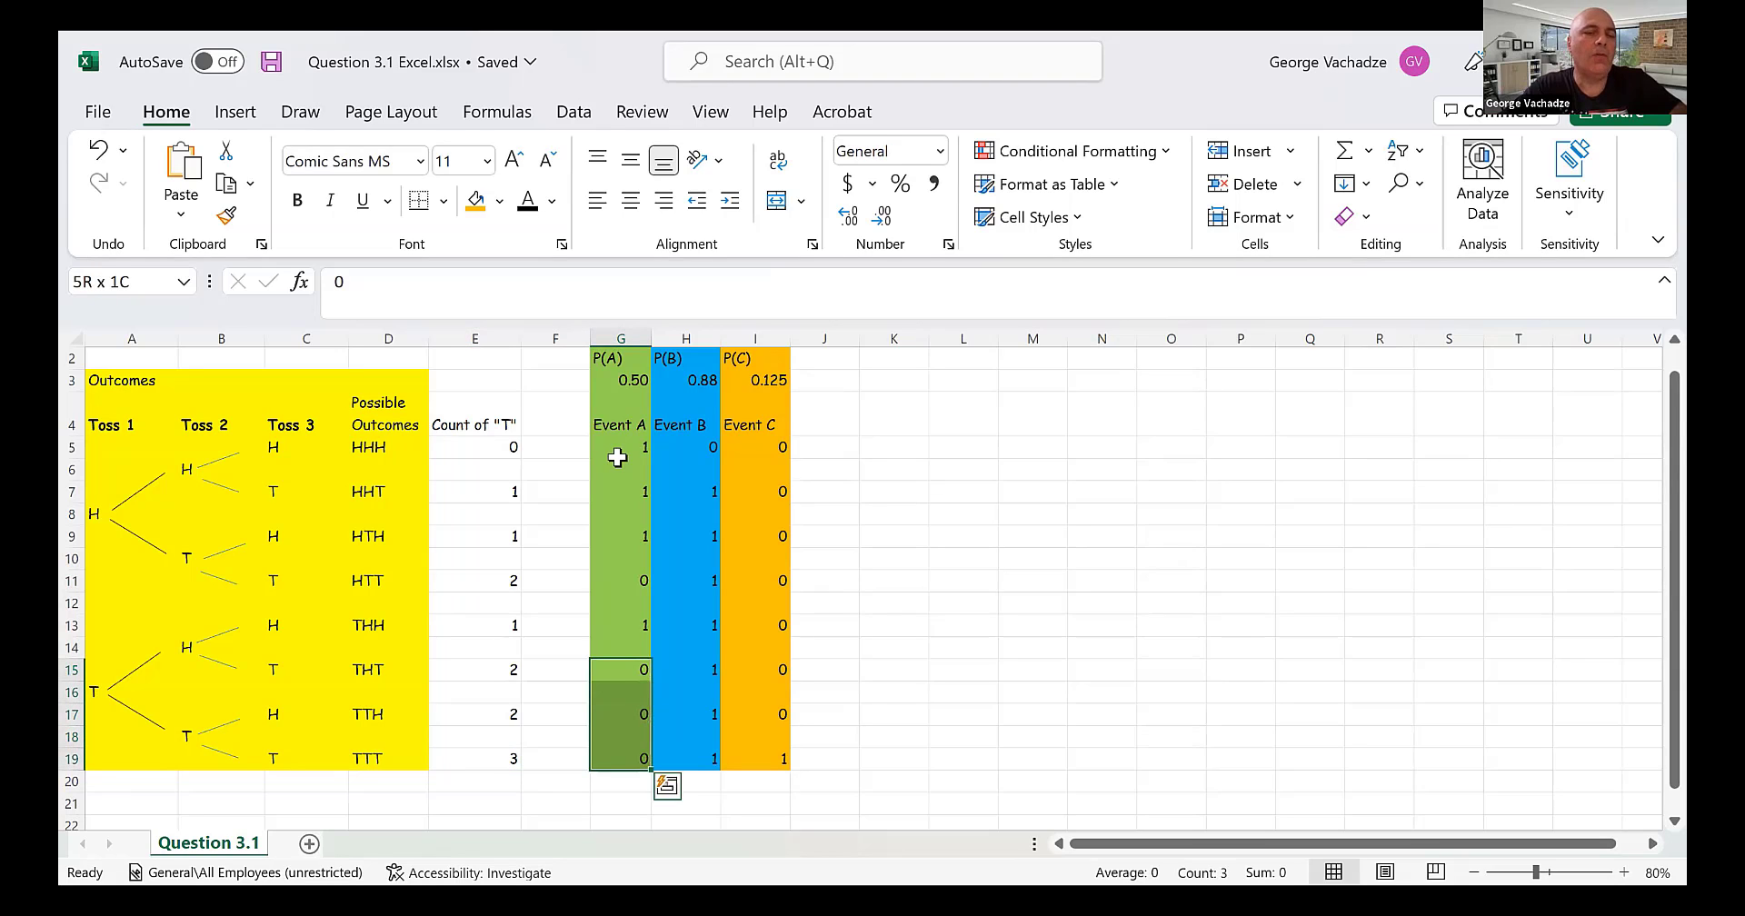
Go back up the Event A column and inspect the P(A) formula in G3 with its referenced ranges
key("Up")
key("Up")
key("Up")
key("Up")
key("Up")
key("Up")
key("Up")
key("Up")
key("Up")
key("Up")
key("Up")
key("Up")
key("Up")
key("Up")
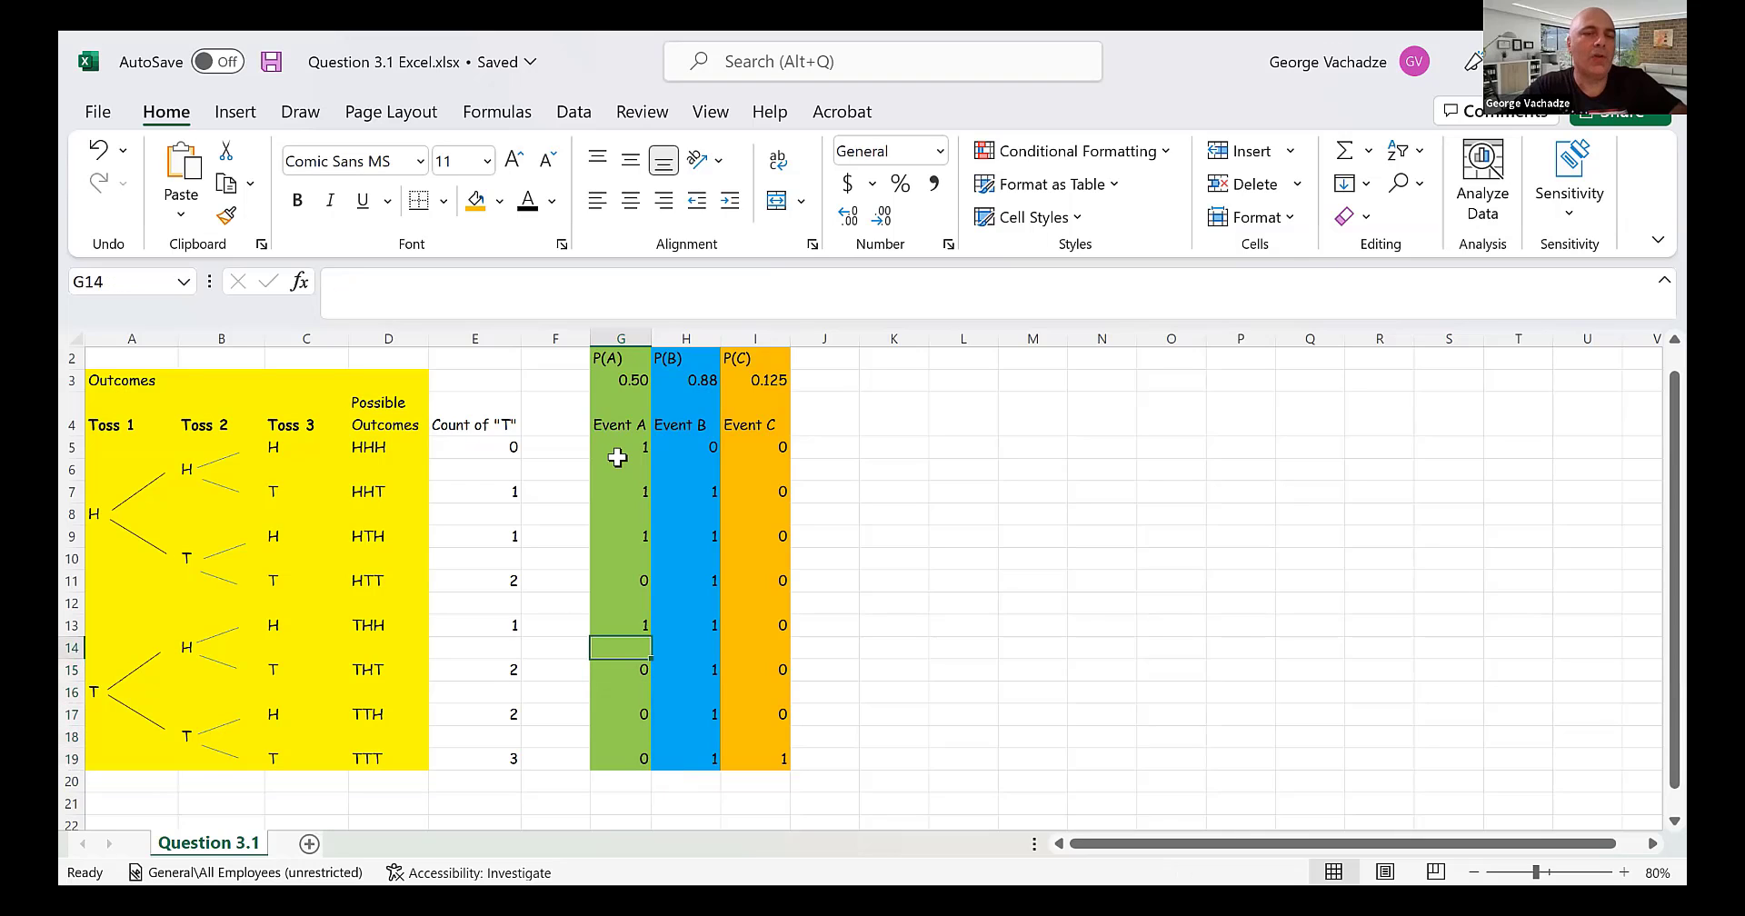
key("Down")
key("Down")
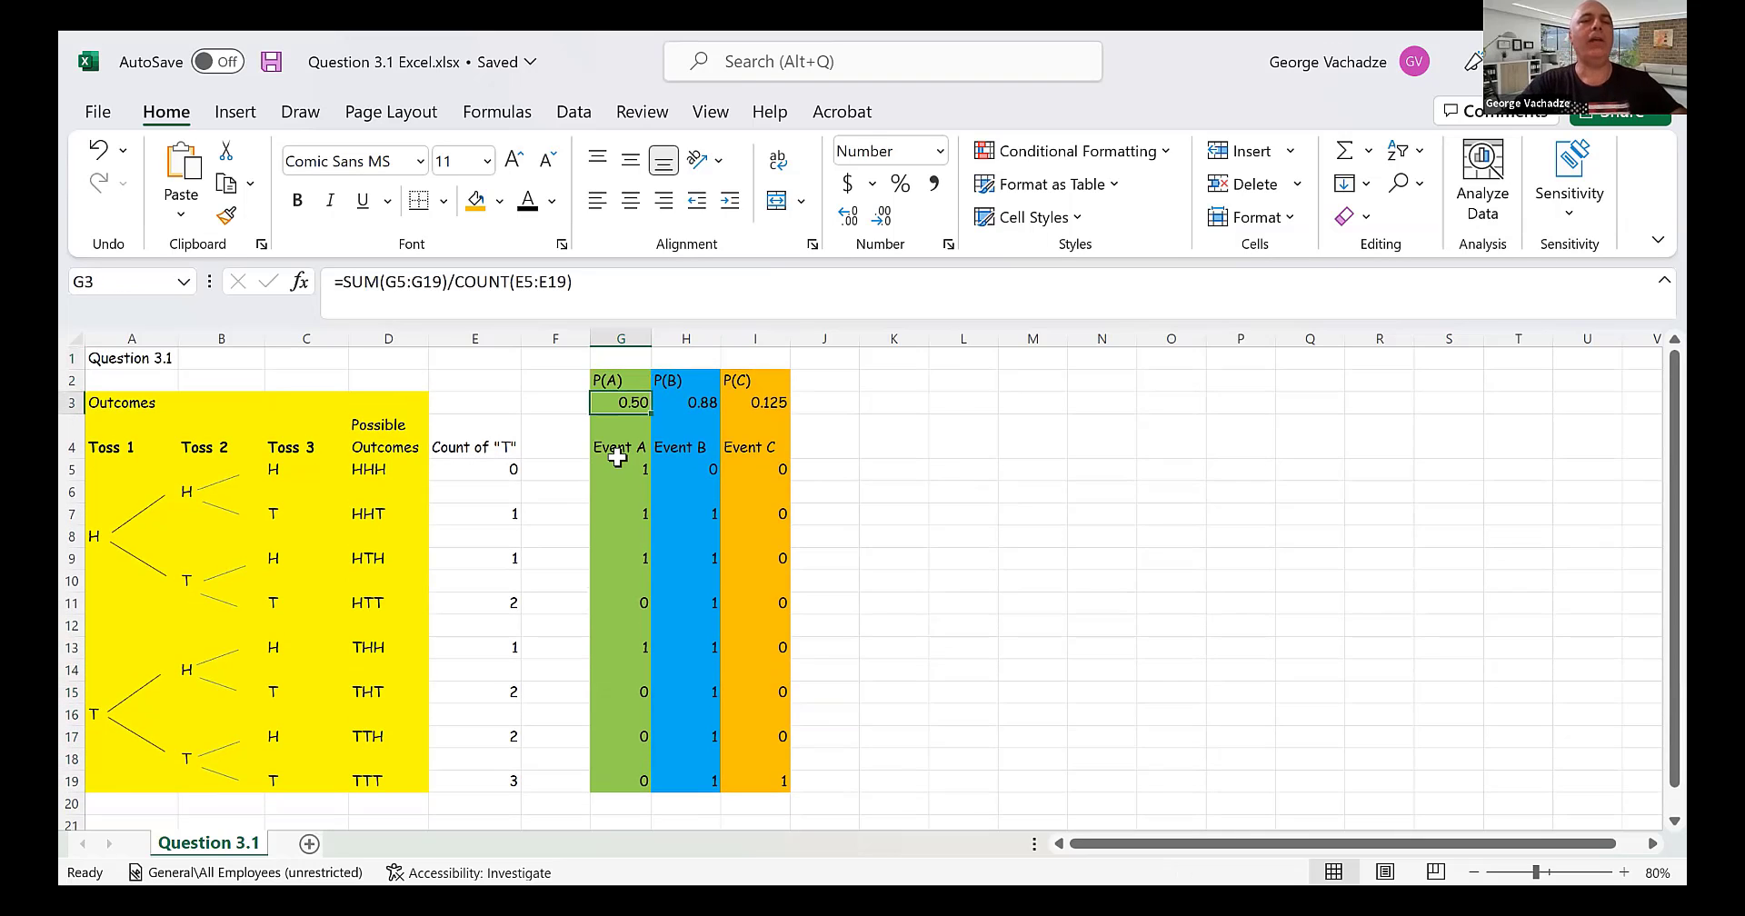
double_click(625, 402)
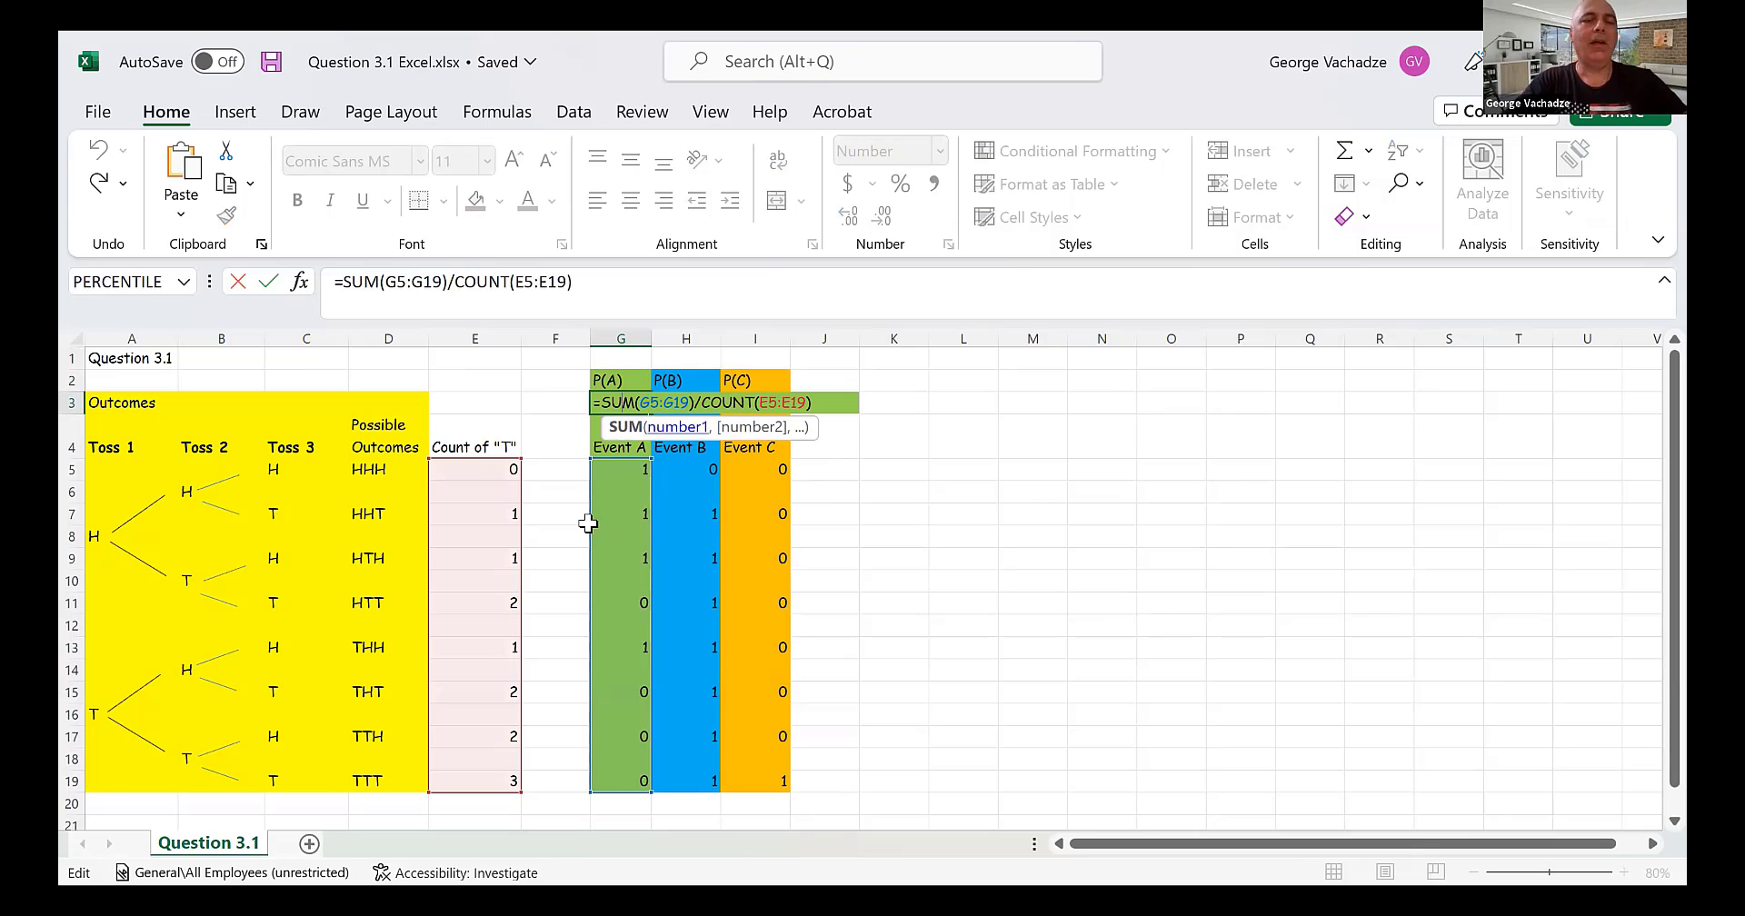
key("Return")
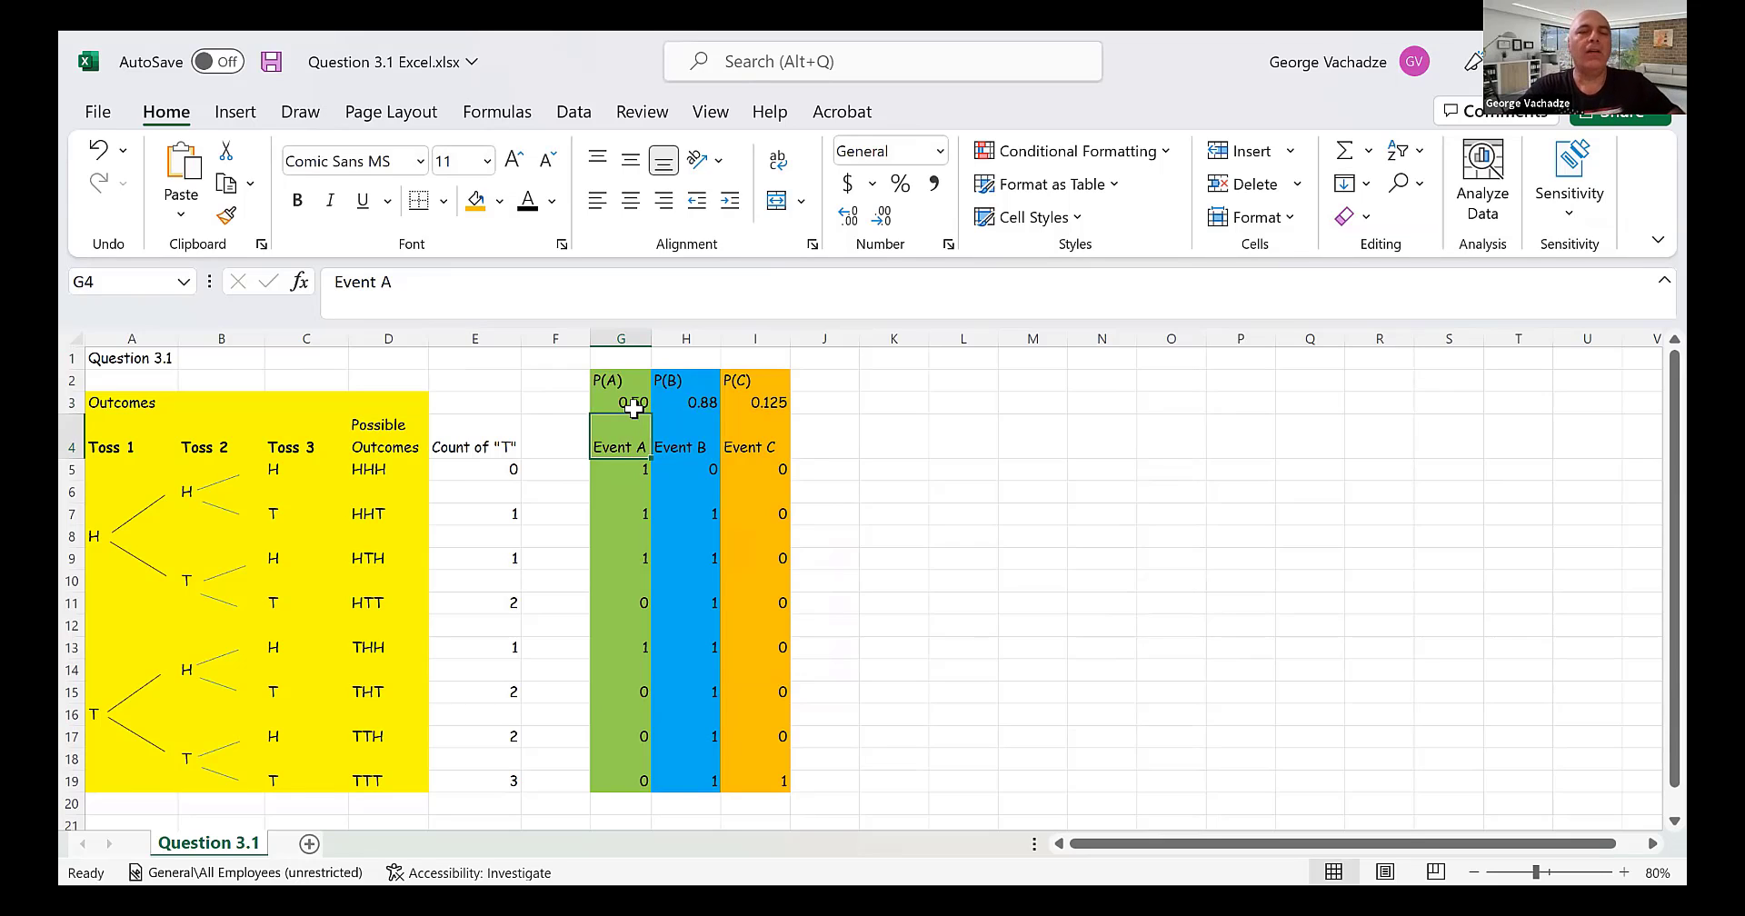
Select H5:H19 to review the Event B indicators for all outcomes
right_click(674, 443)
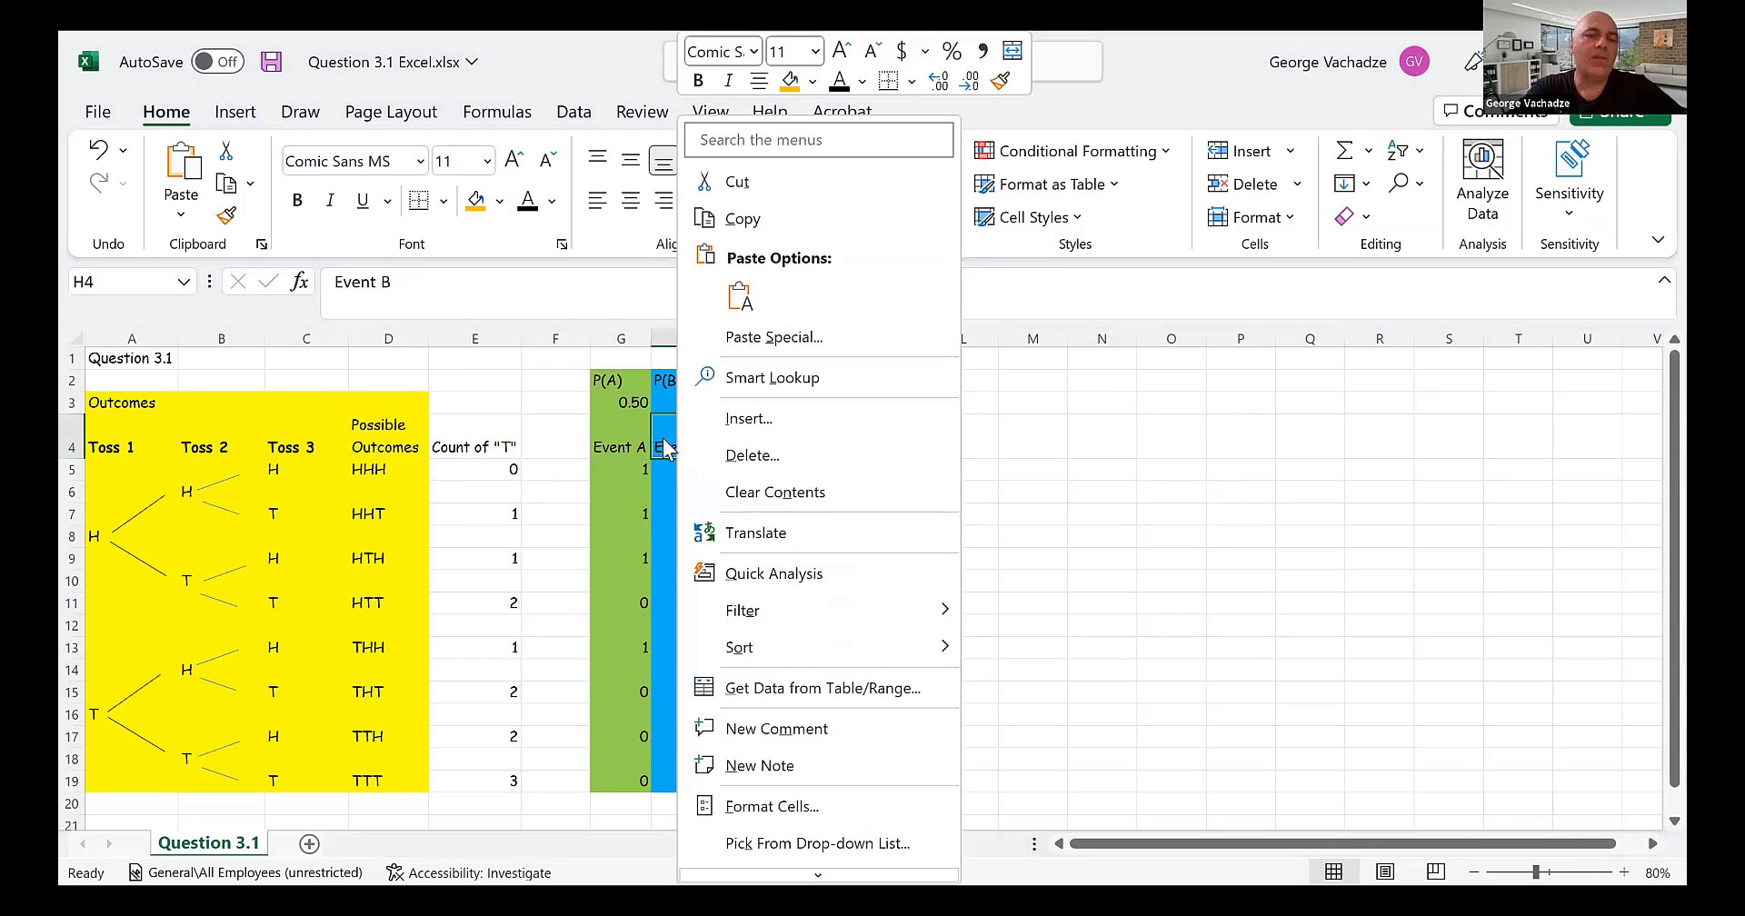
key("Escape")
key("Down")
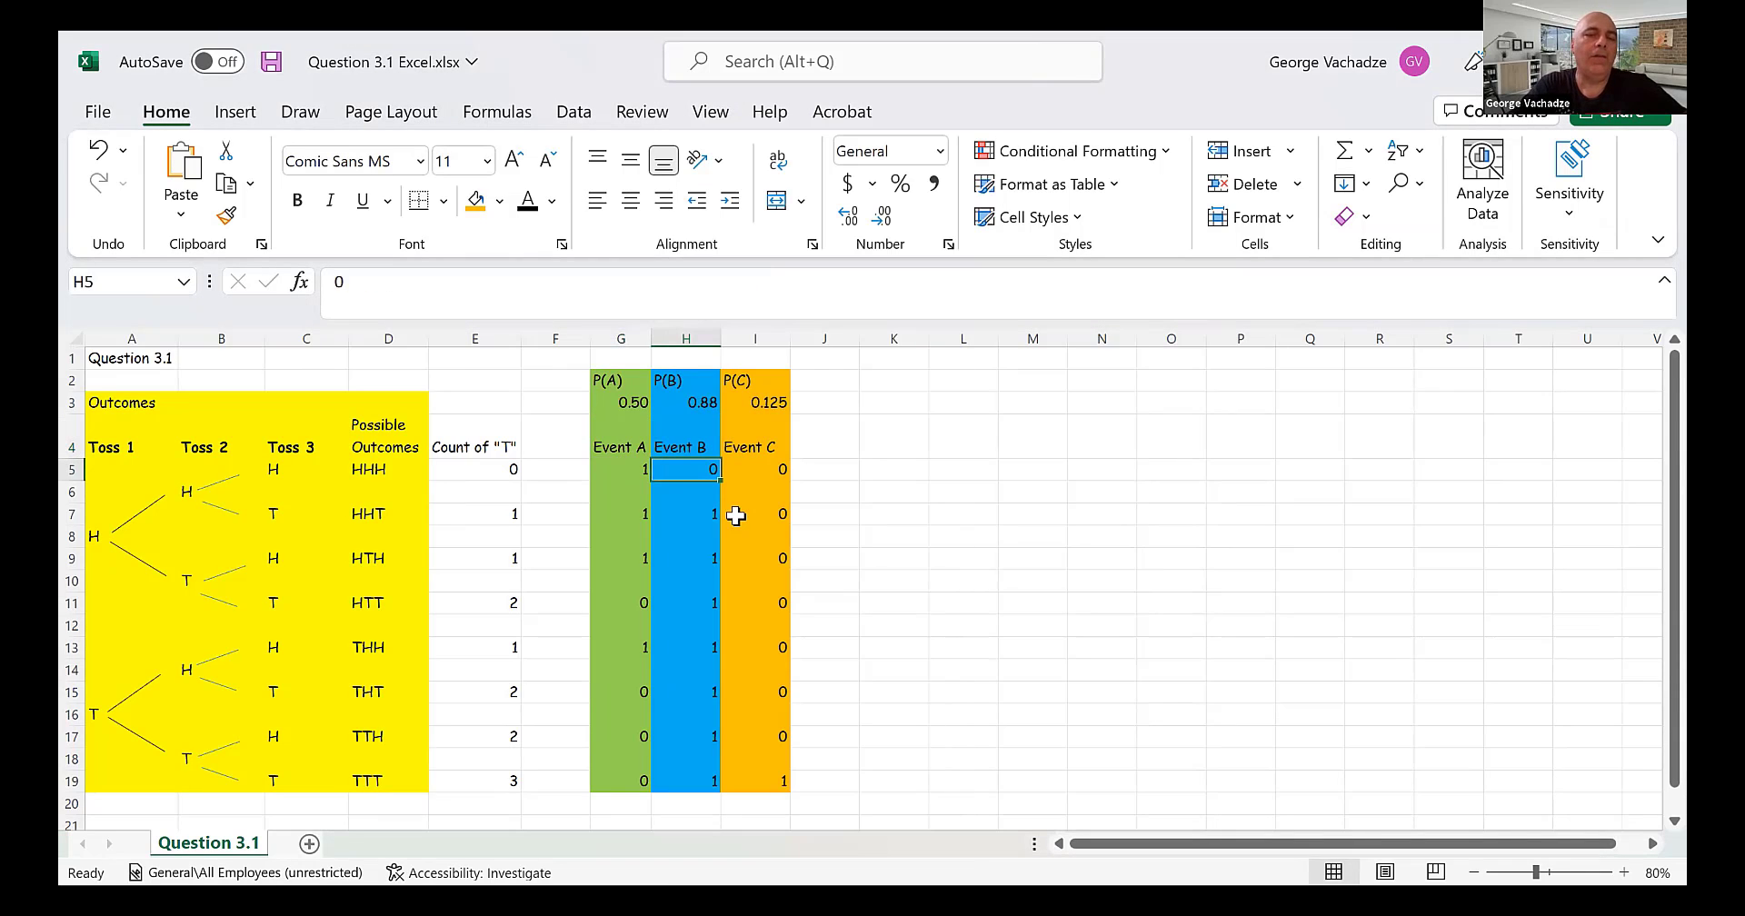
key("shift+Down")
key("shift+Down")
key("shift+Down")
key("shift+Down")
key("shift+Down")
key("shift+Down")
key("shift+Down")
key("shift+Down")
key("shift+Down")
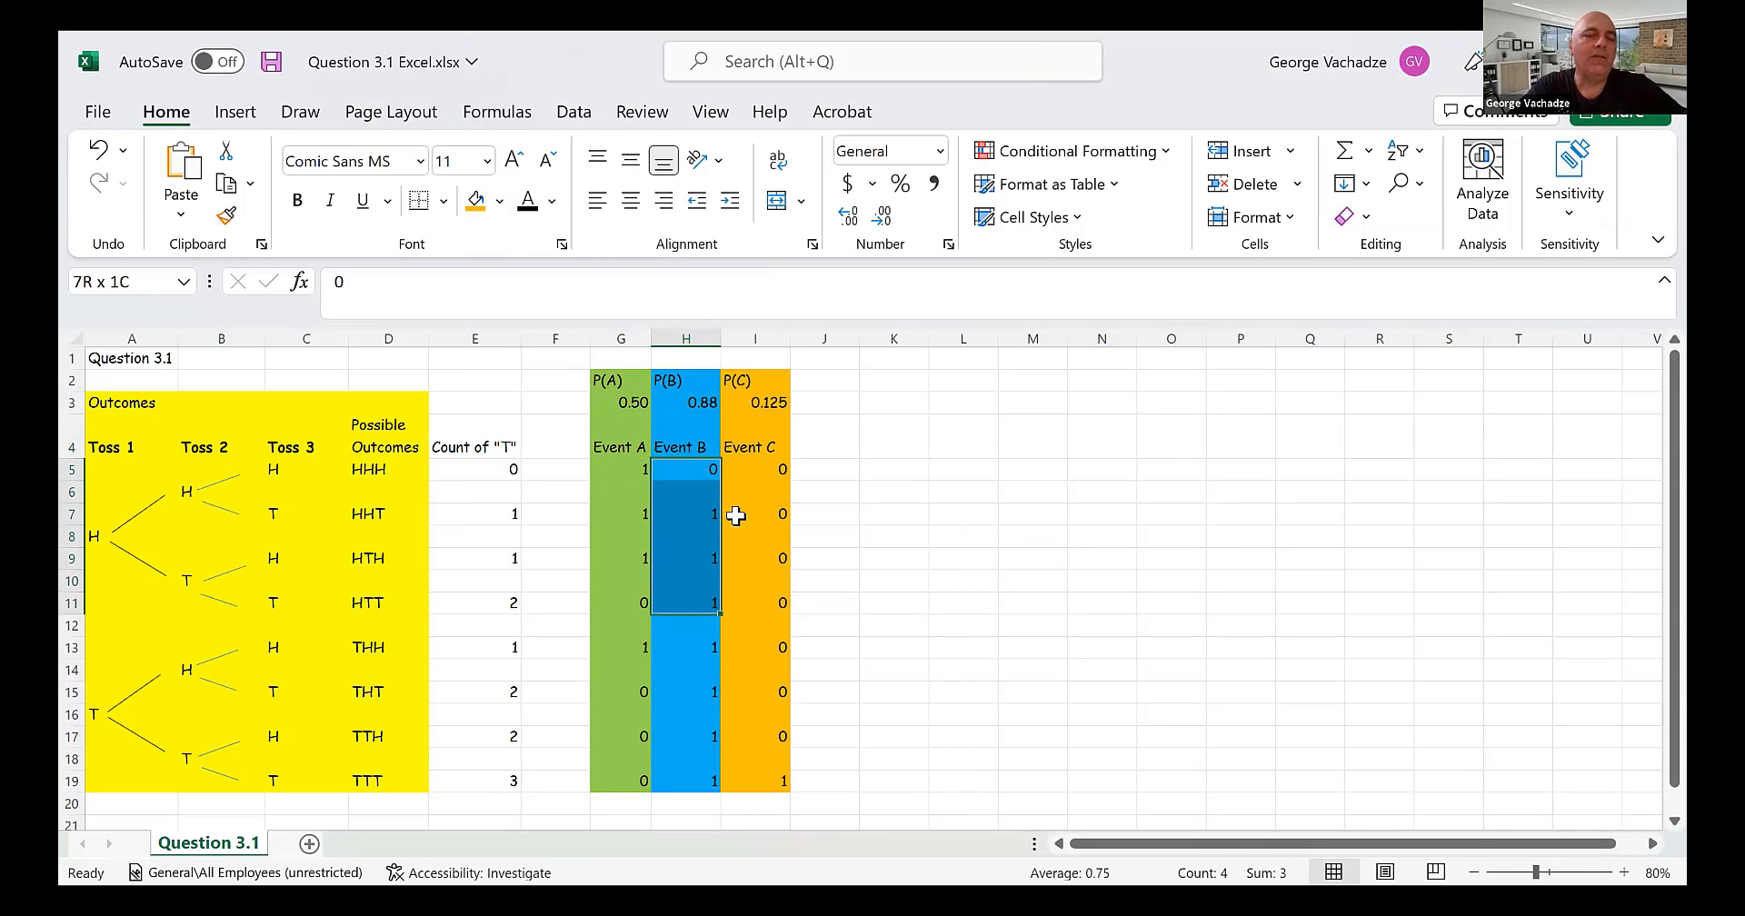
key("shift+Down")
key("shift+Down")
key("shift+Down")
key("shift+Down")
key("shift+Down")
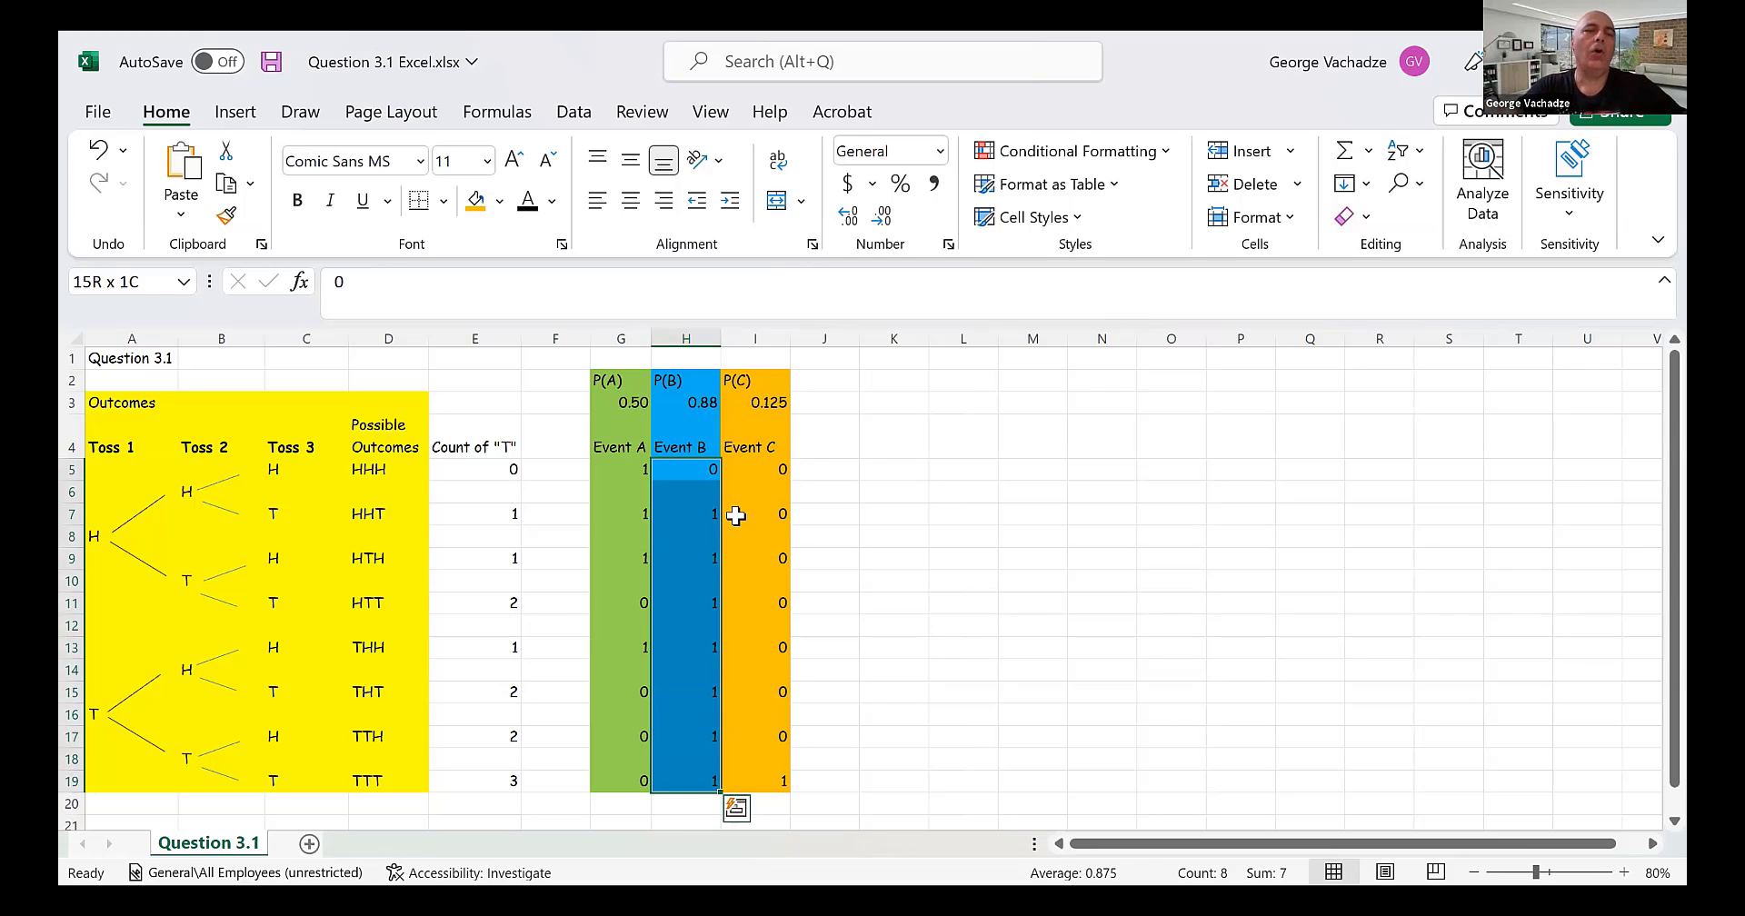
Inspect the P(B) formula in H3 and the ranges it references
key("Up")
key("Down")
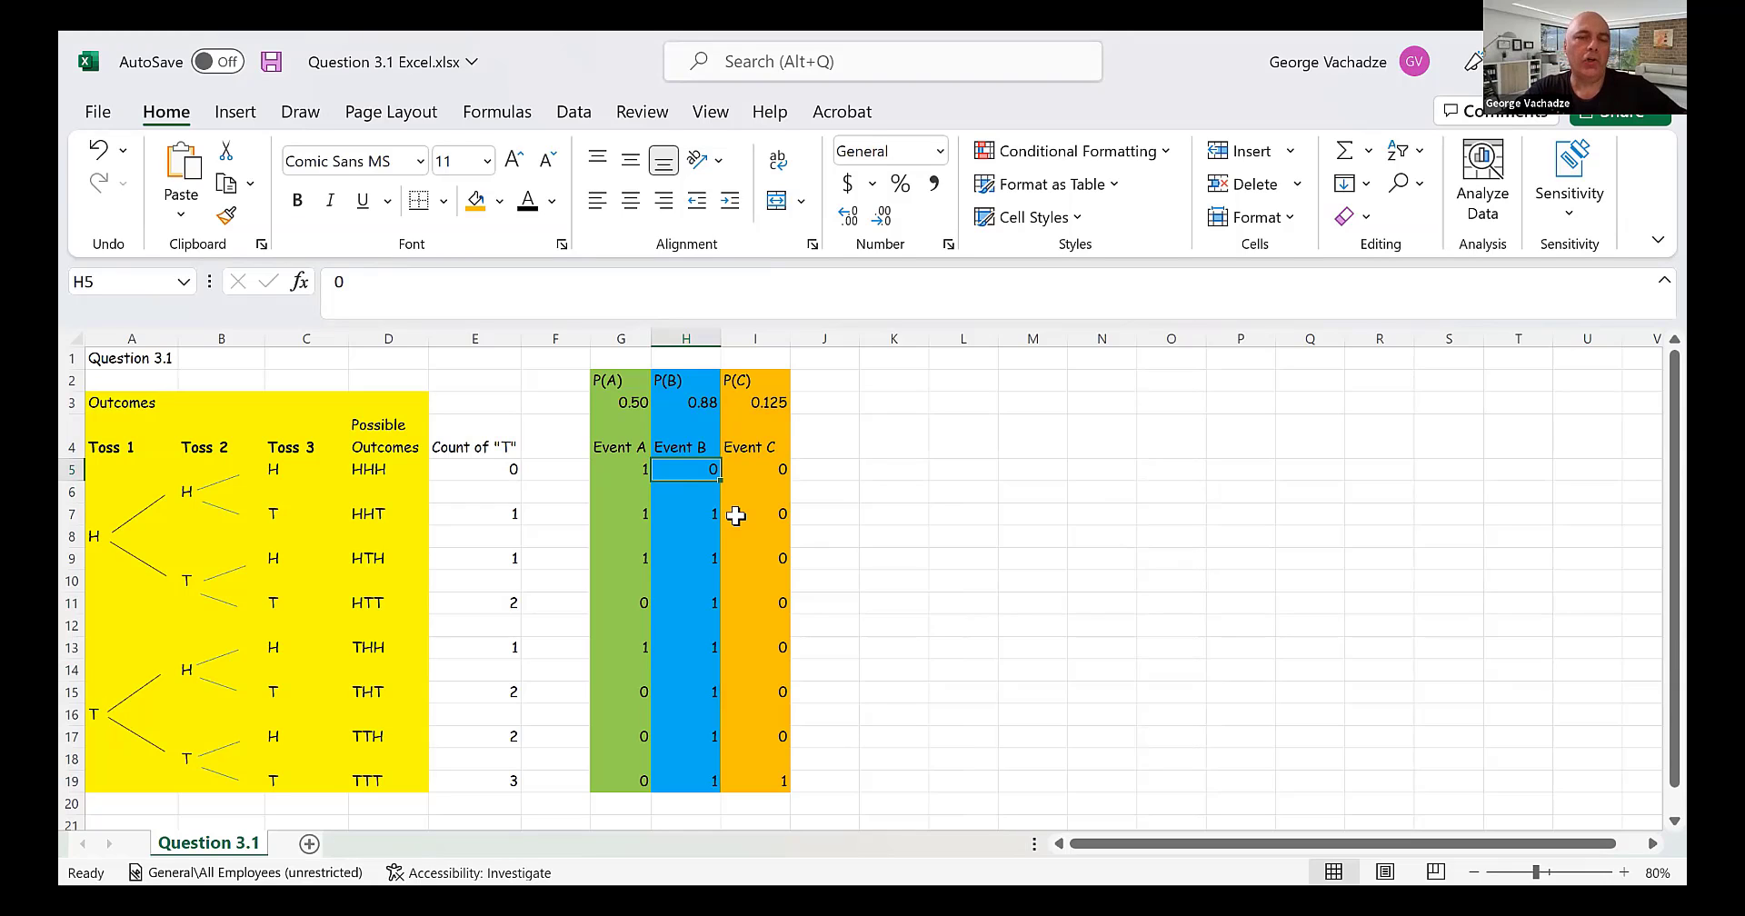
key("Up")
key("Up")
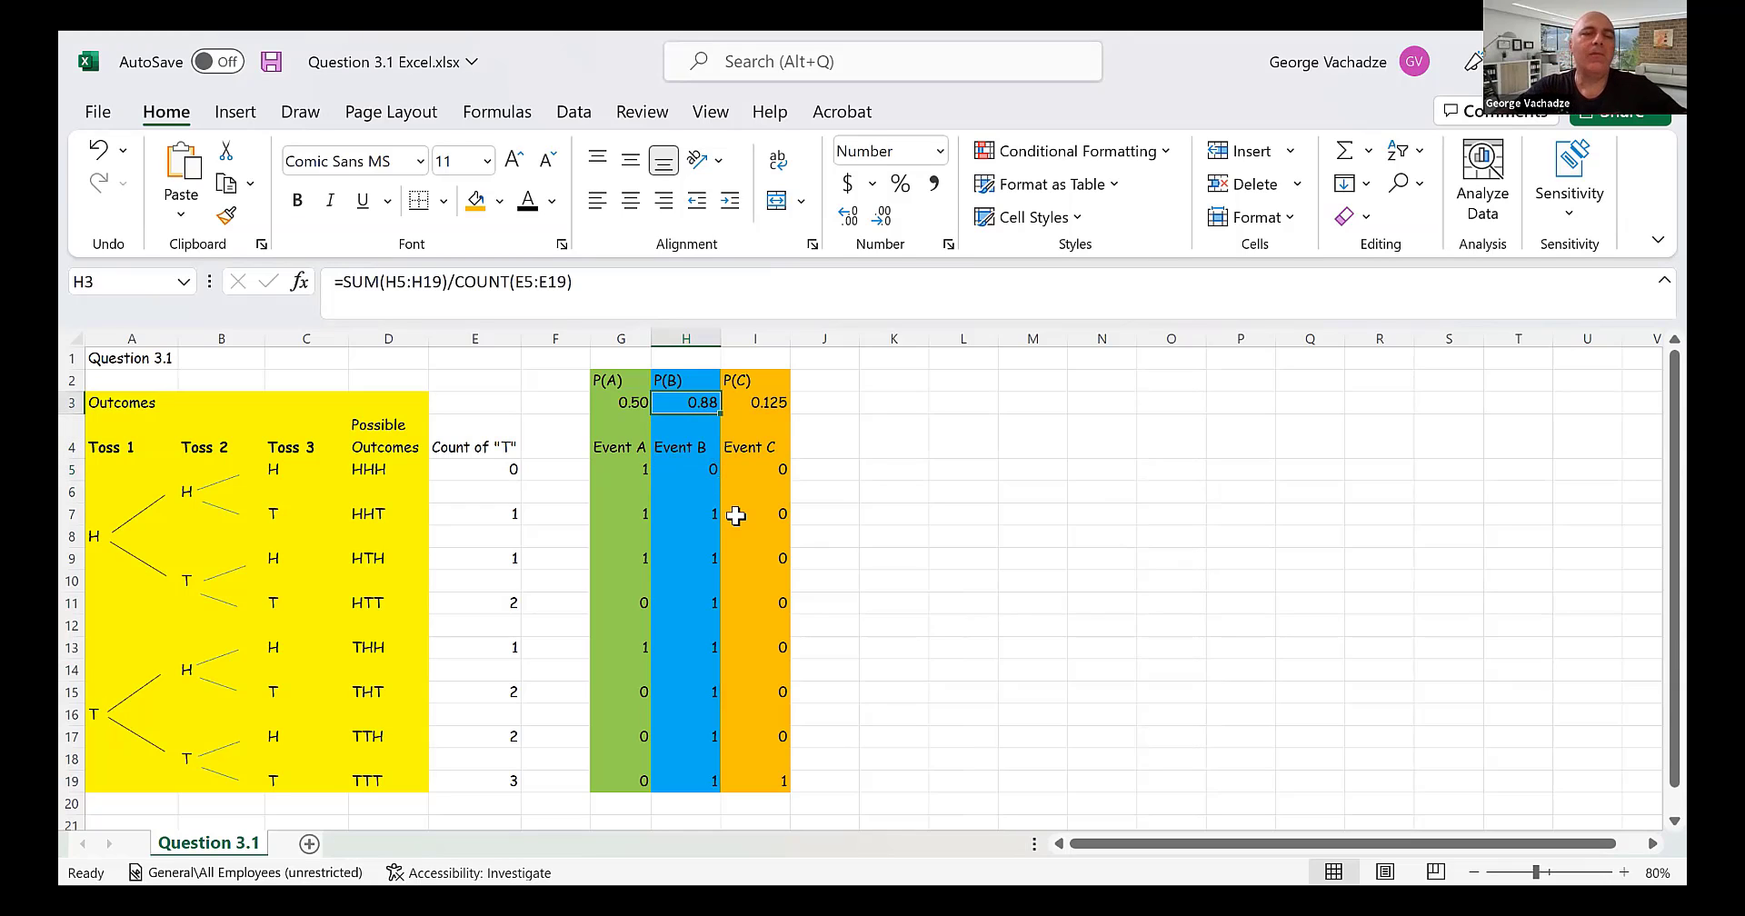
double_click(696, 400)
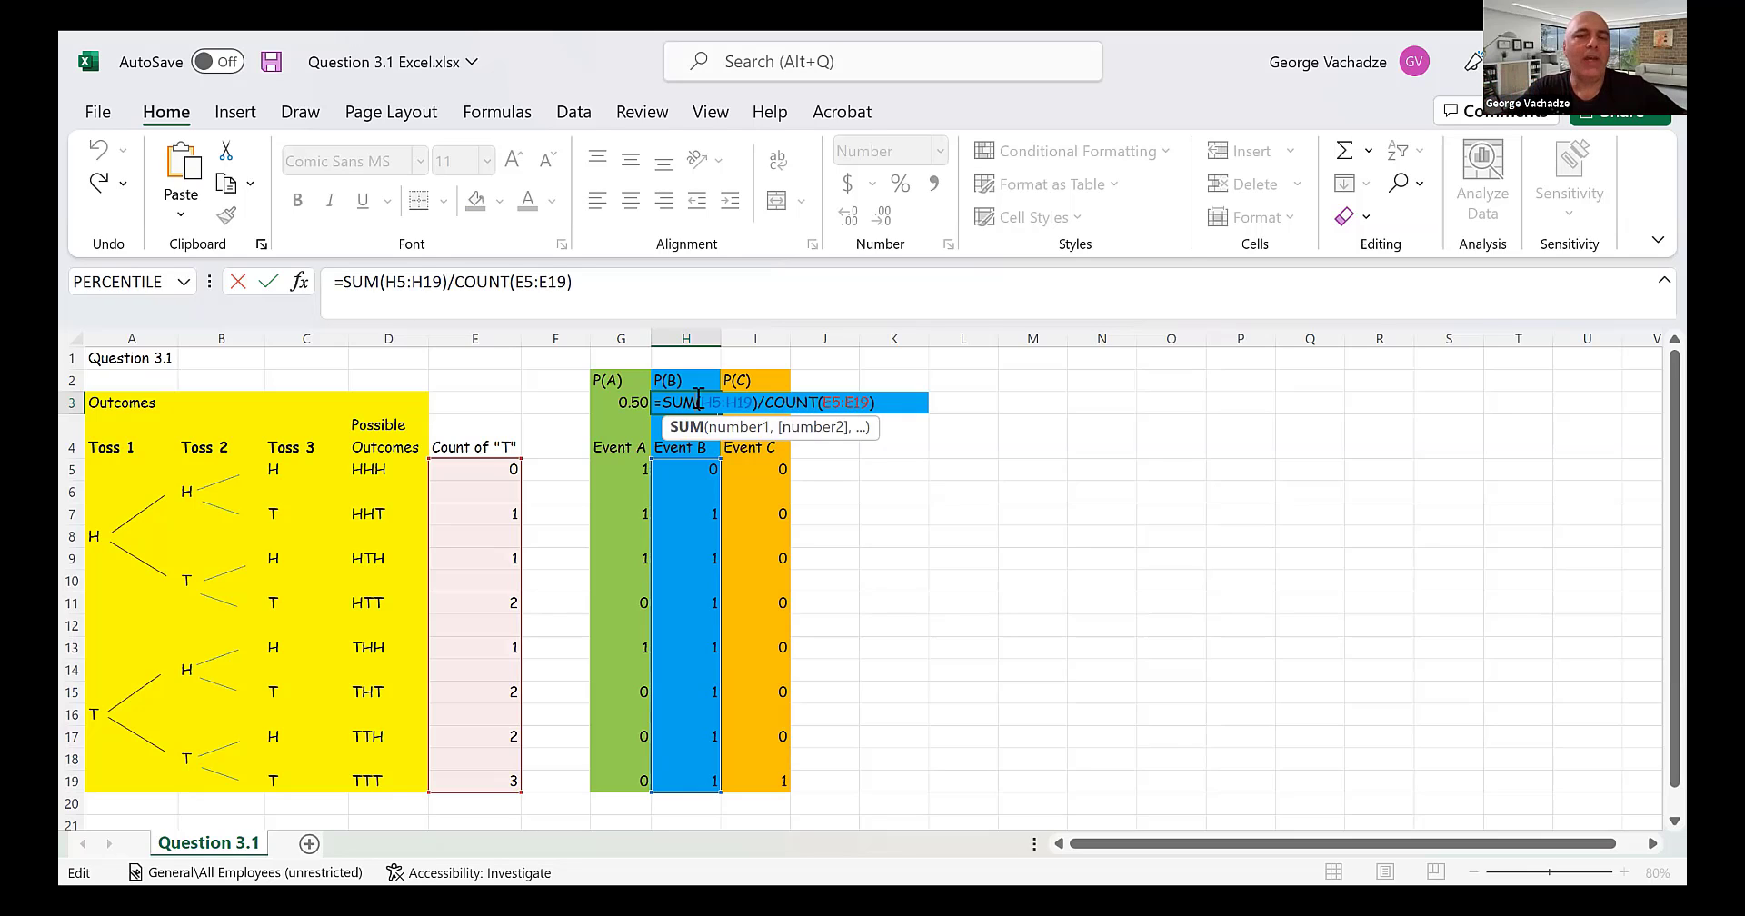
key("Return")
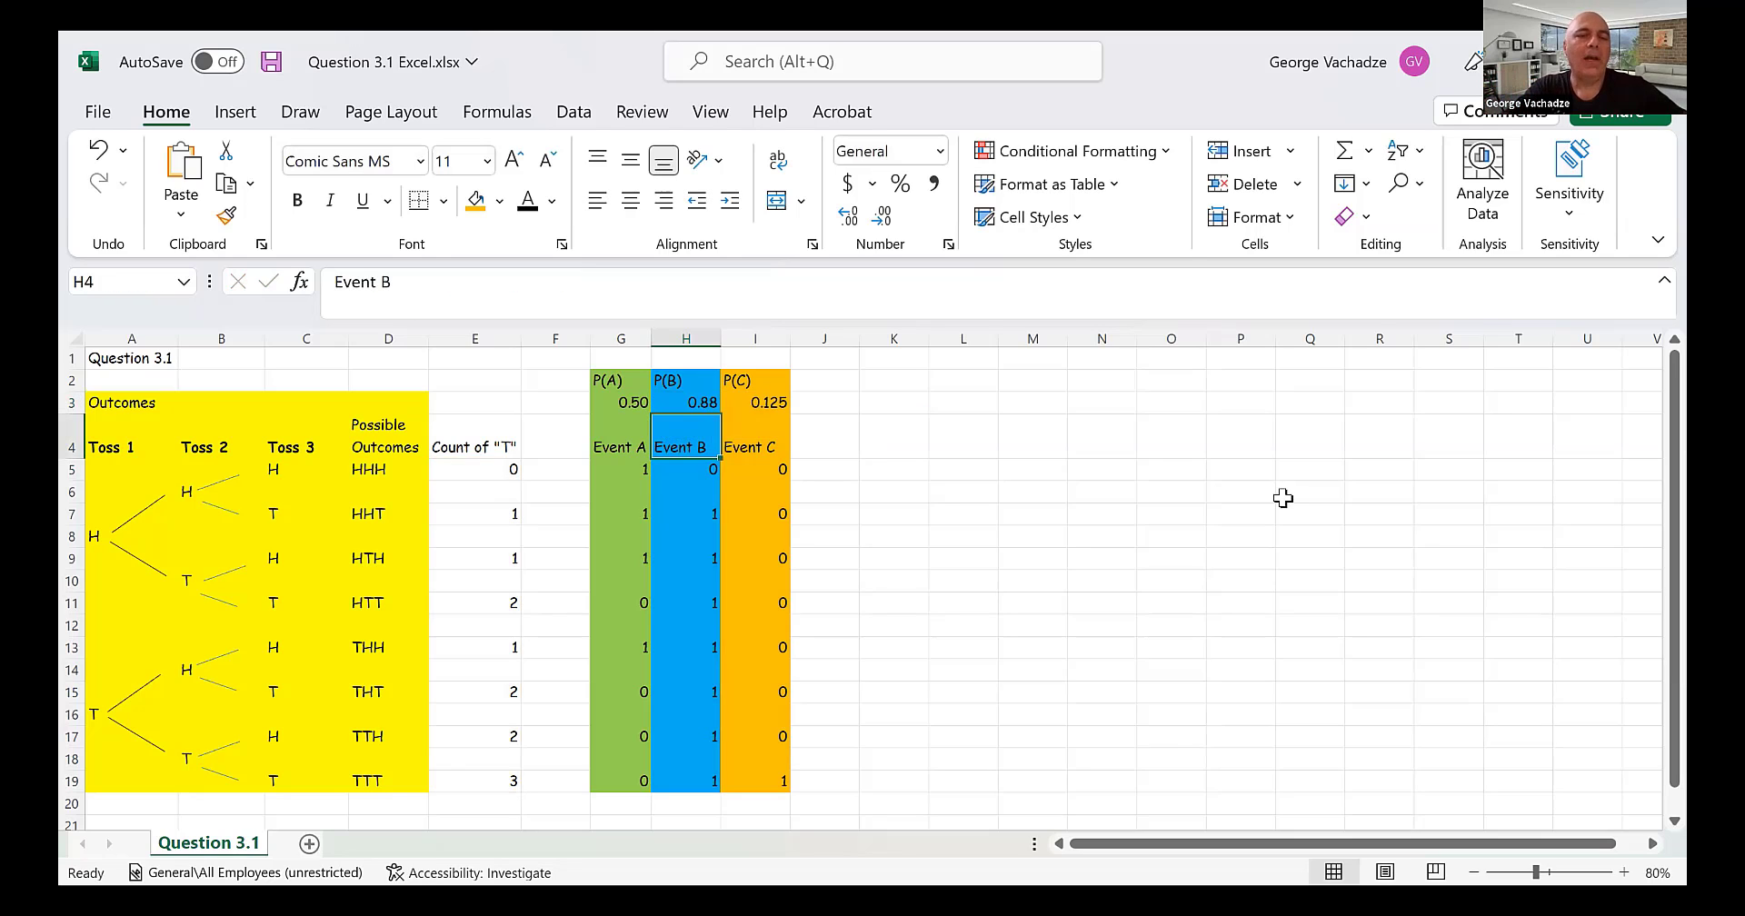
Reduce the P(C) probability in I3 to two decimal places
key("Right")
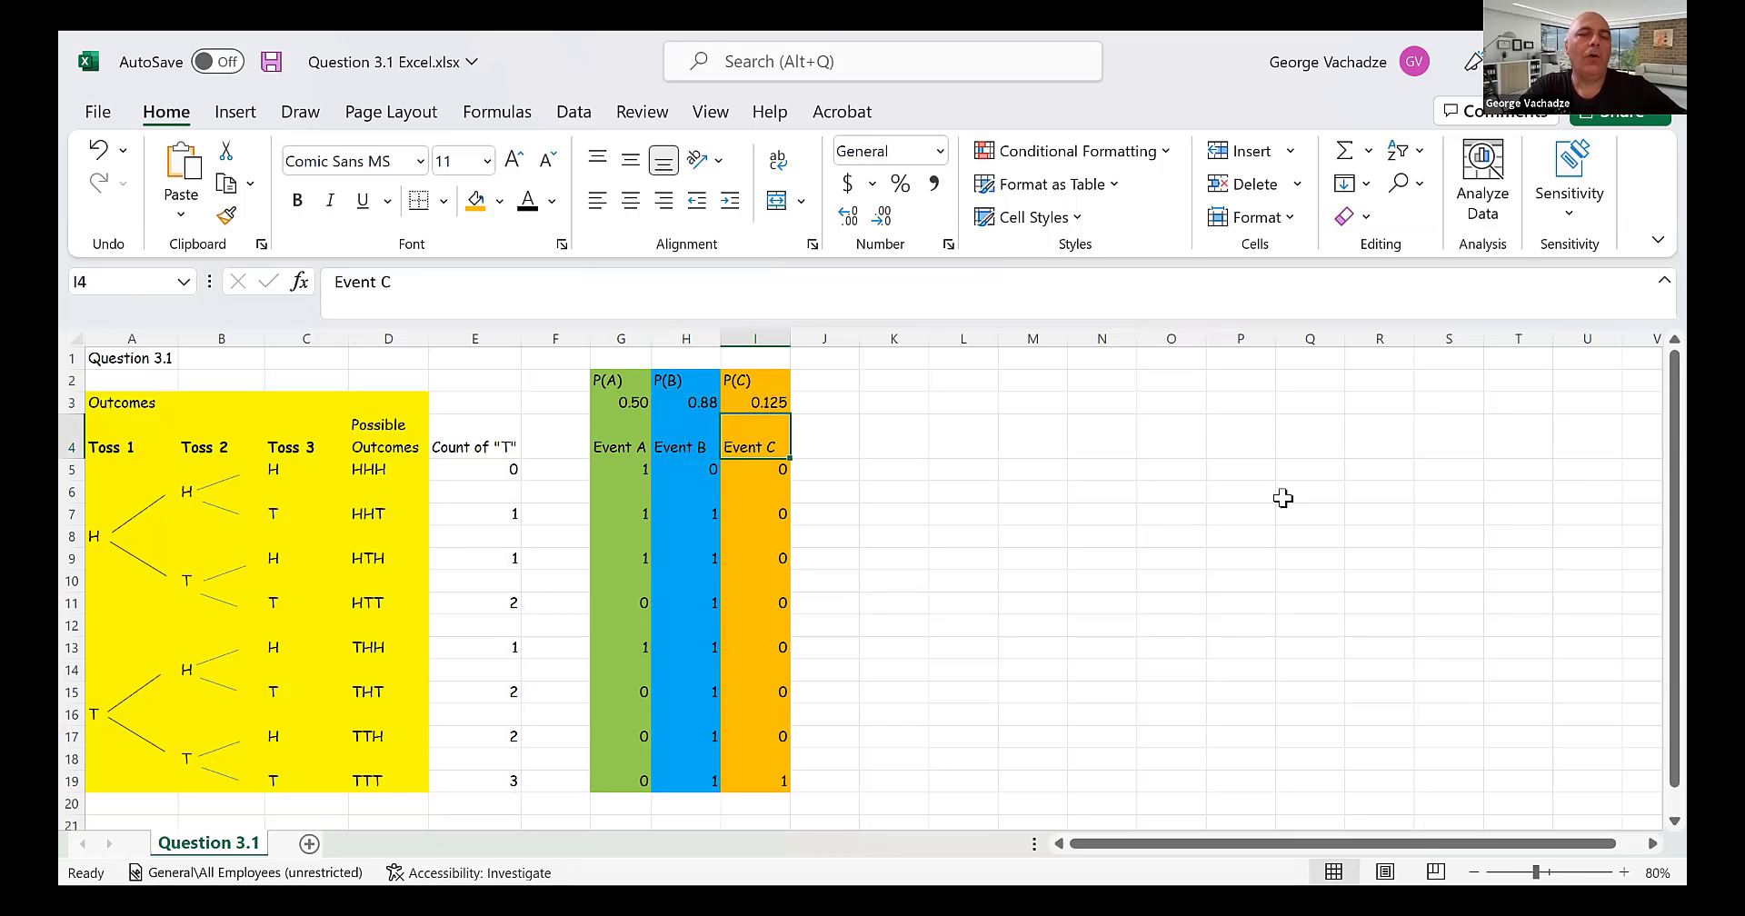
key("Up")
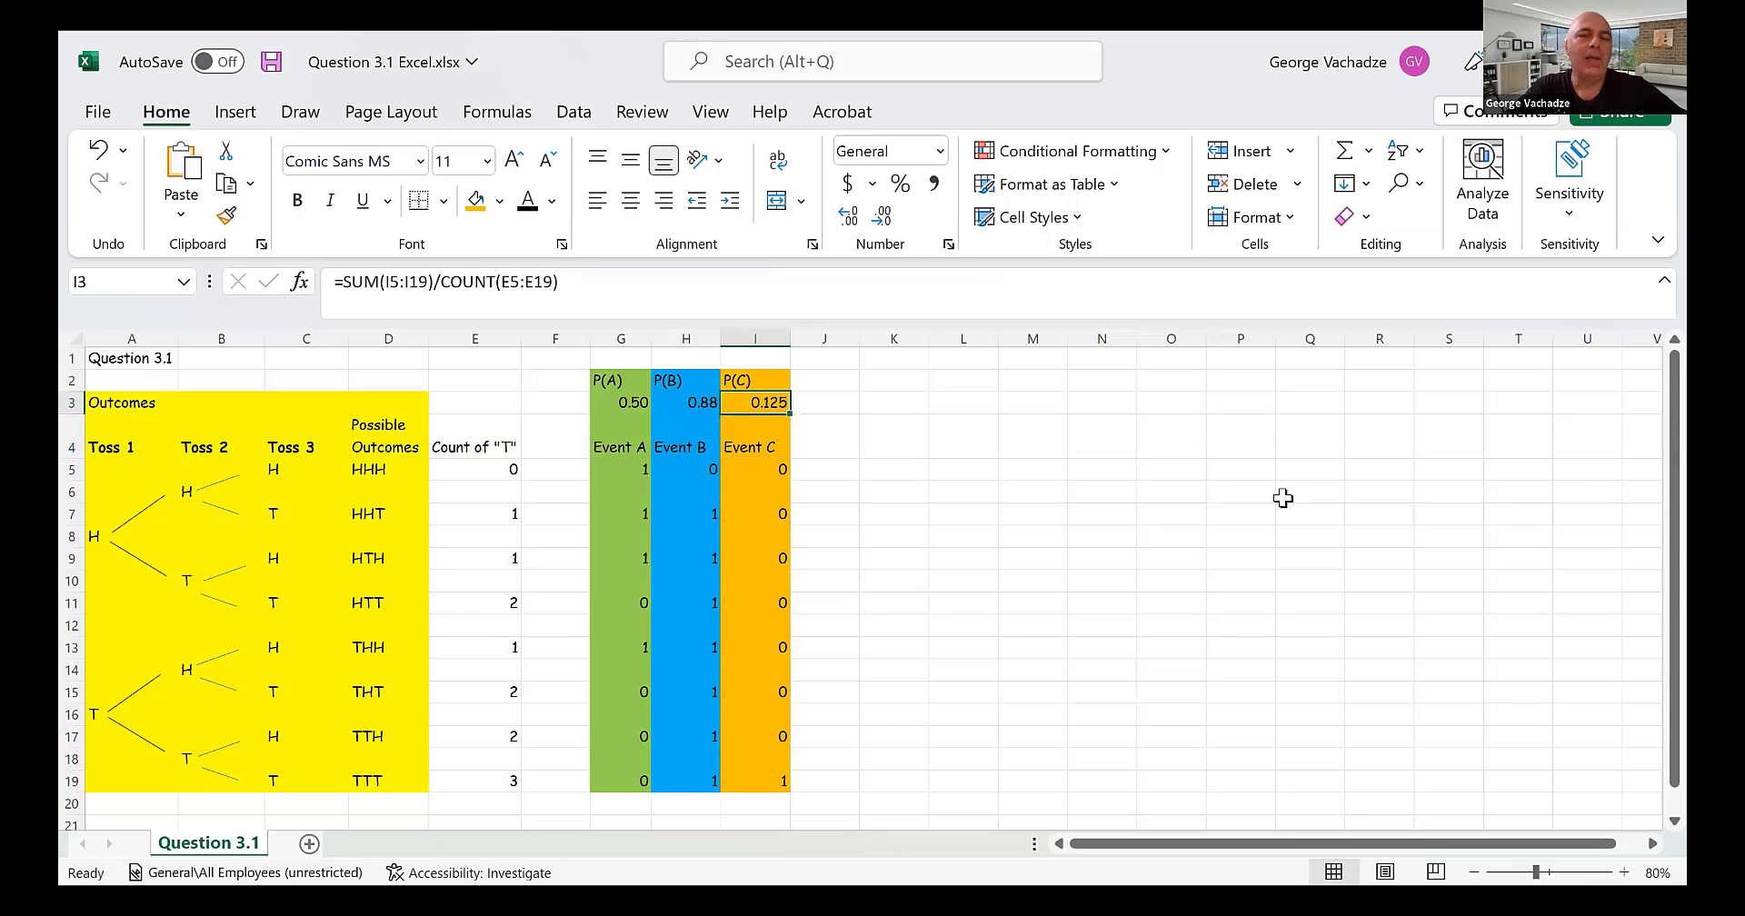
left_click(877, 219)
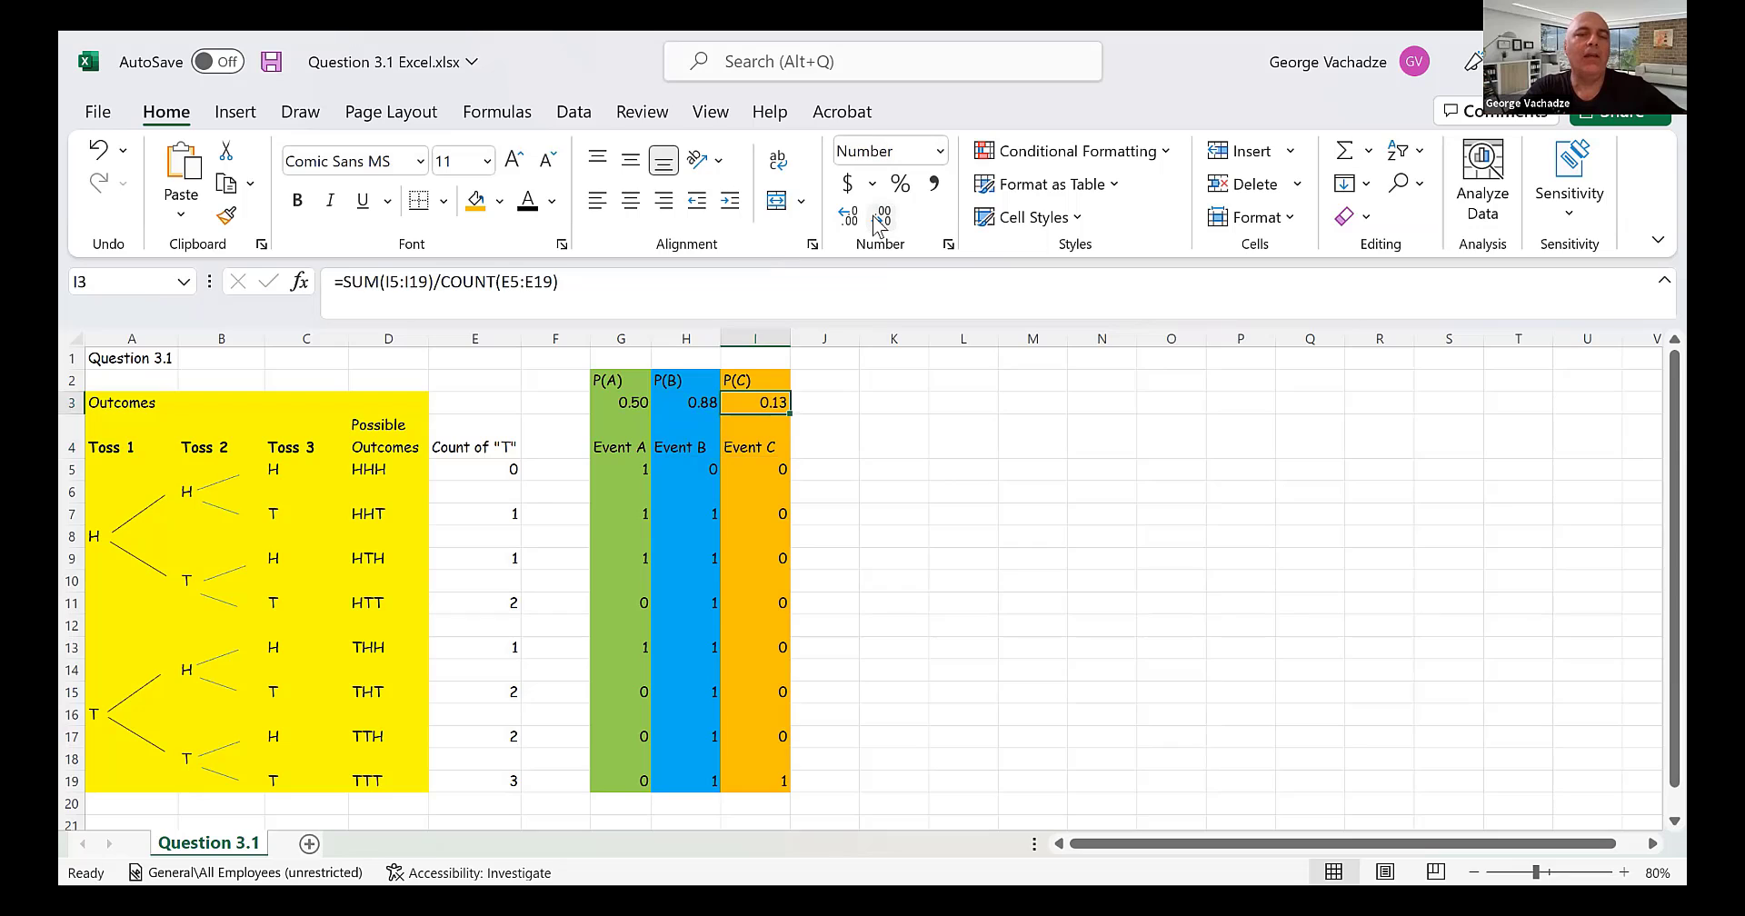
Review the Event C indicators from I5 down to the TTT outcome in I19
key("Down")
key("Down")
key("Down")
key("Up")
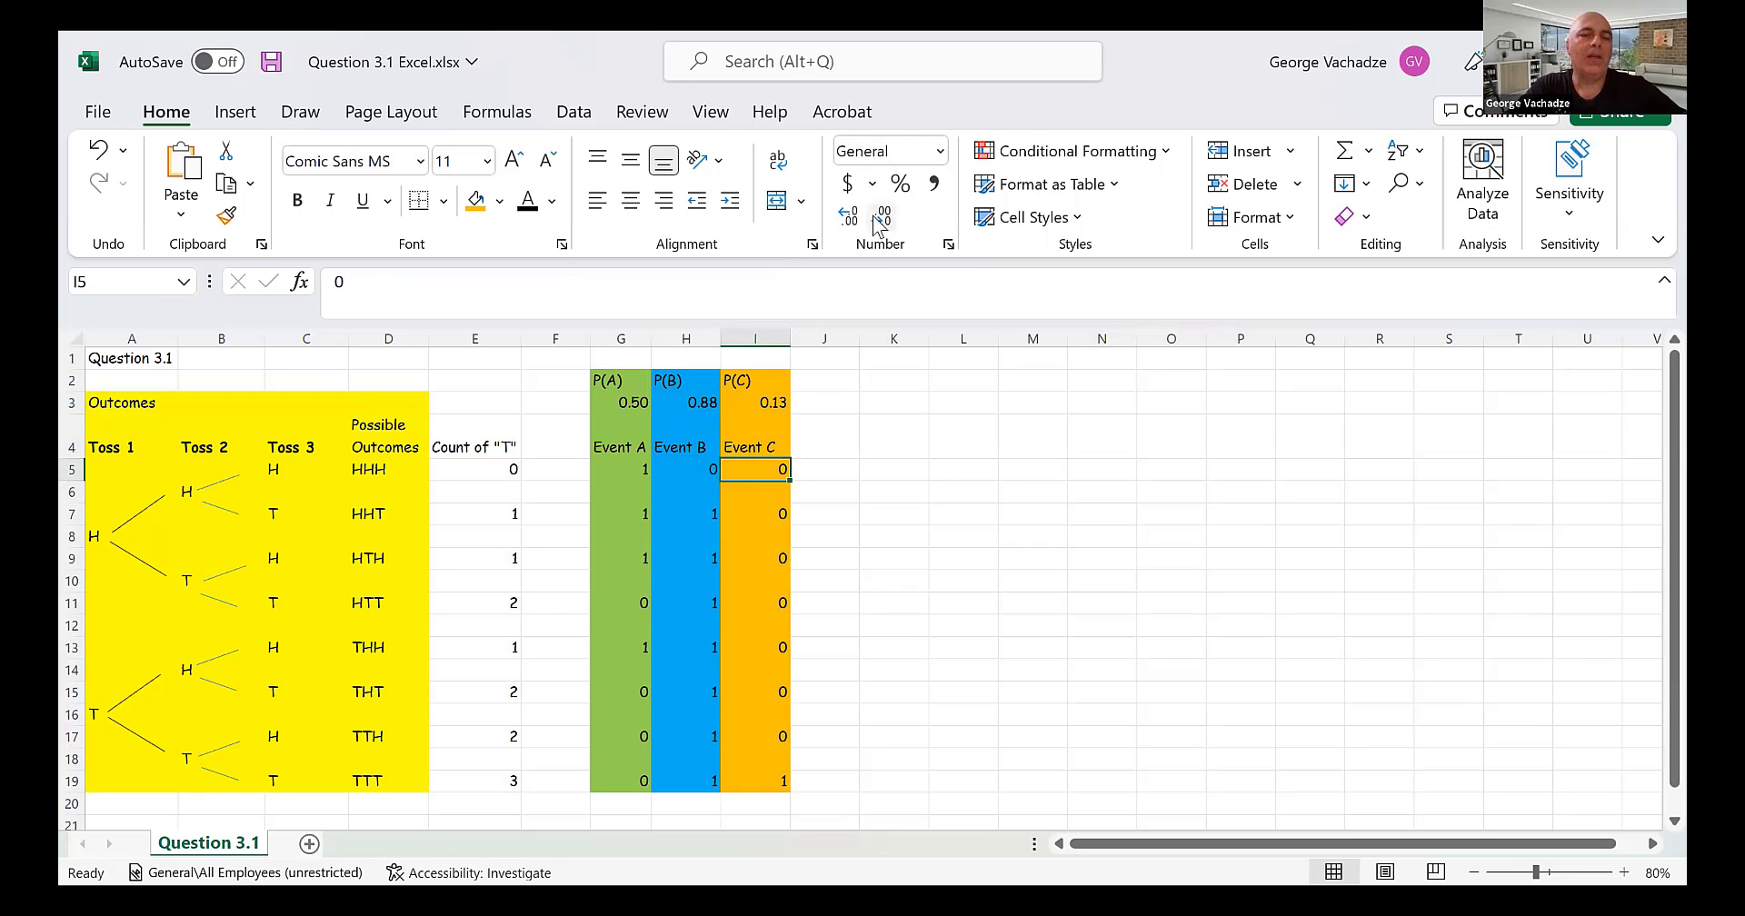
key("Down")
key("Down")
key("Down")
key("Down")
key("Down")
key("Down")
key("Down")
key("Down")
key("Down")
key("Down")
key("Down")
key("Down")
key("Down")
key("Down")
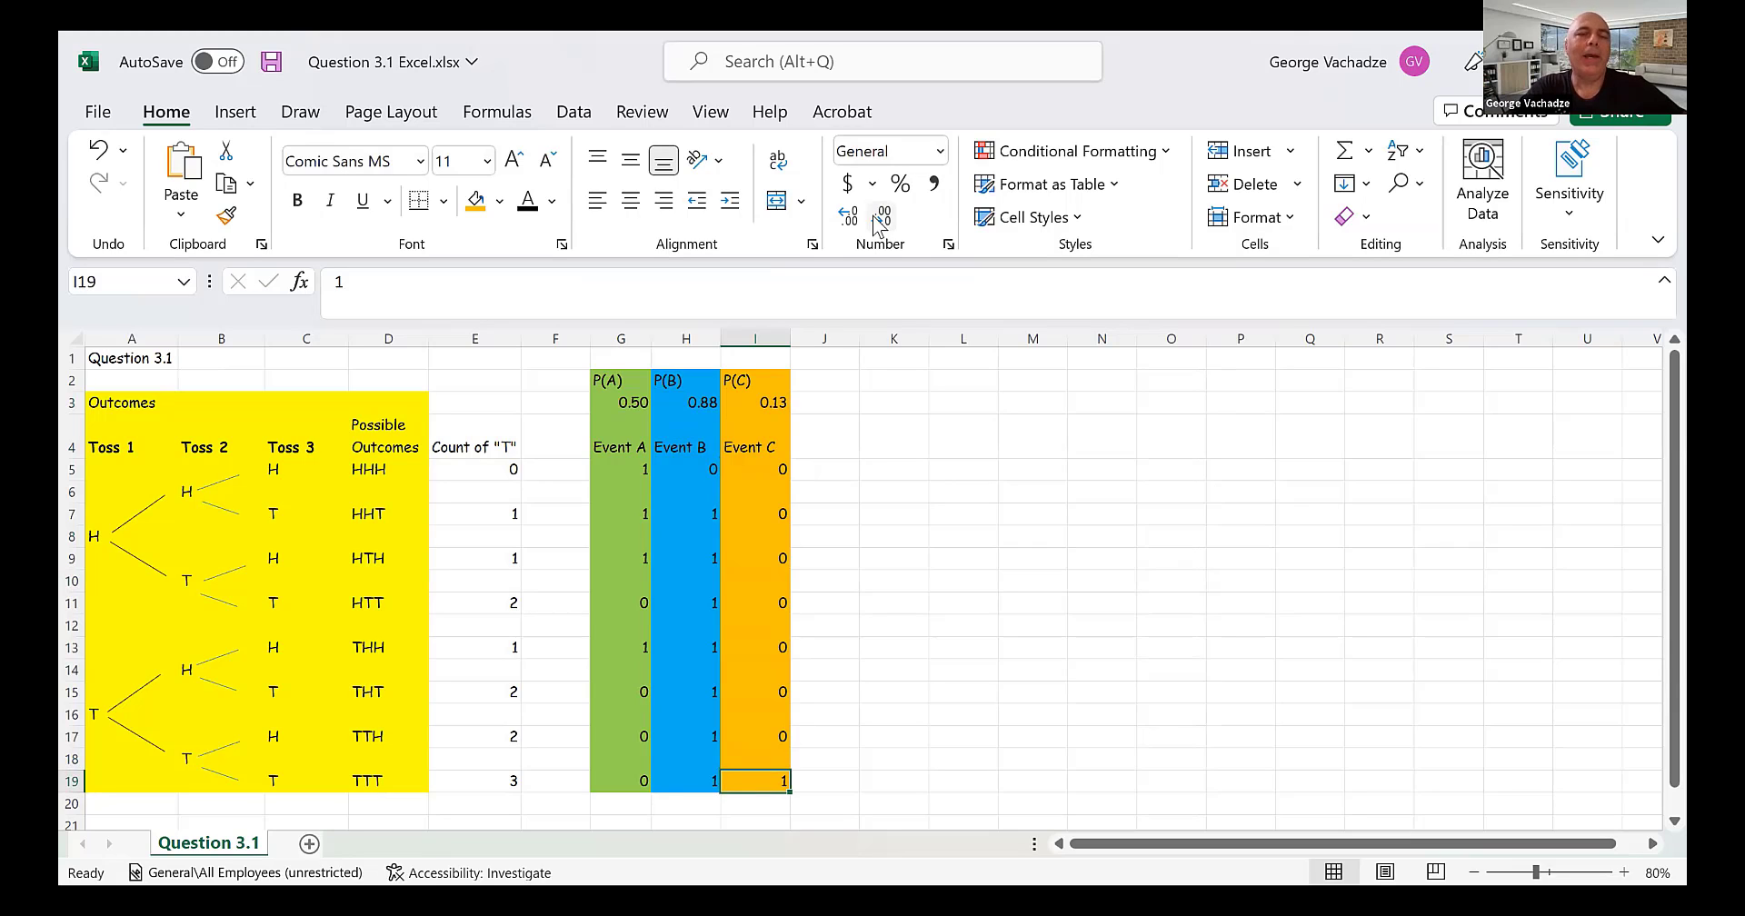
Return to I3 and inspect the P(C) formula with its referenced ranges, leaving it unedited
key("Up")
key("Up")
key("Up")
key("Up")
key("Up")
key("Up")
key("Up")
key("Up")
key("Up")
key("Up")
key("Up")
key("Up")
key("Up")
key("Up")
key("Up")
key("Up")
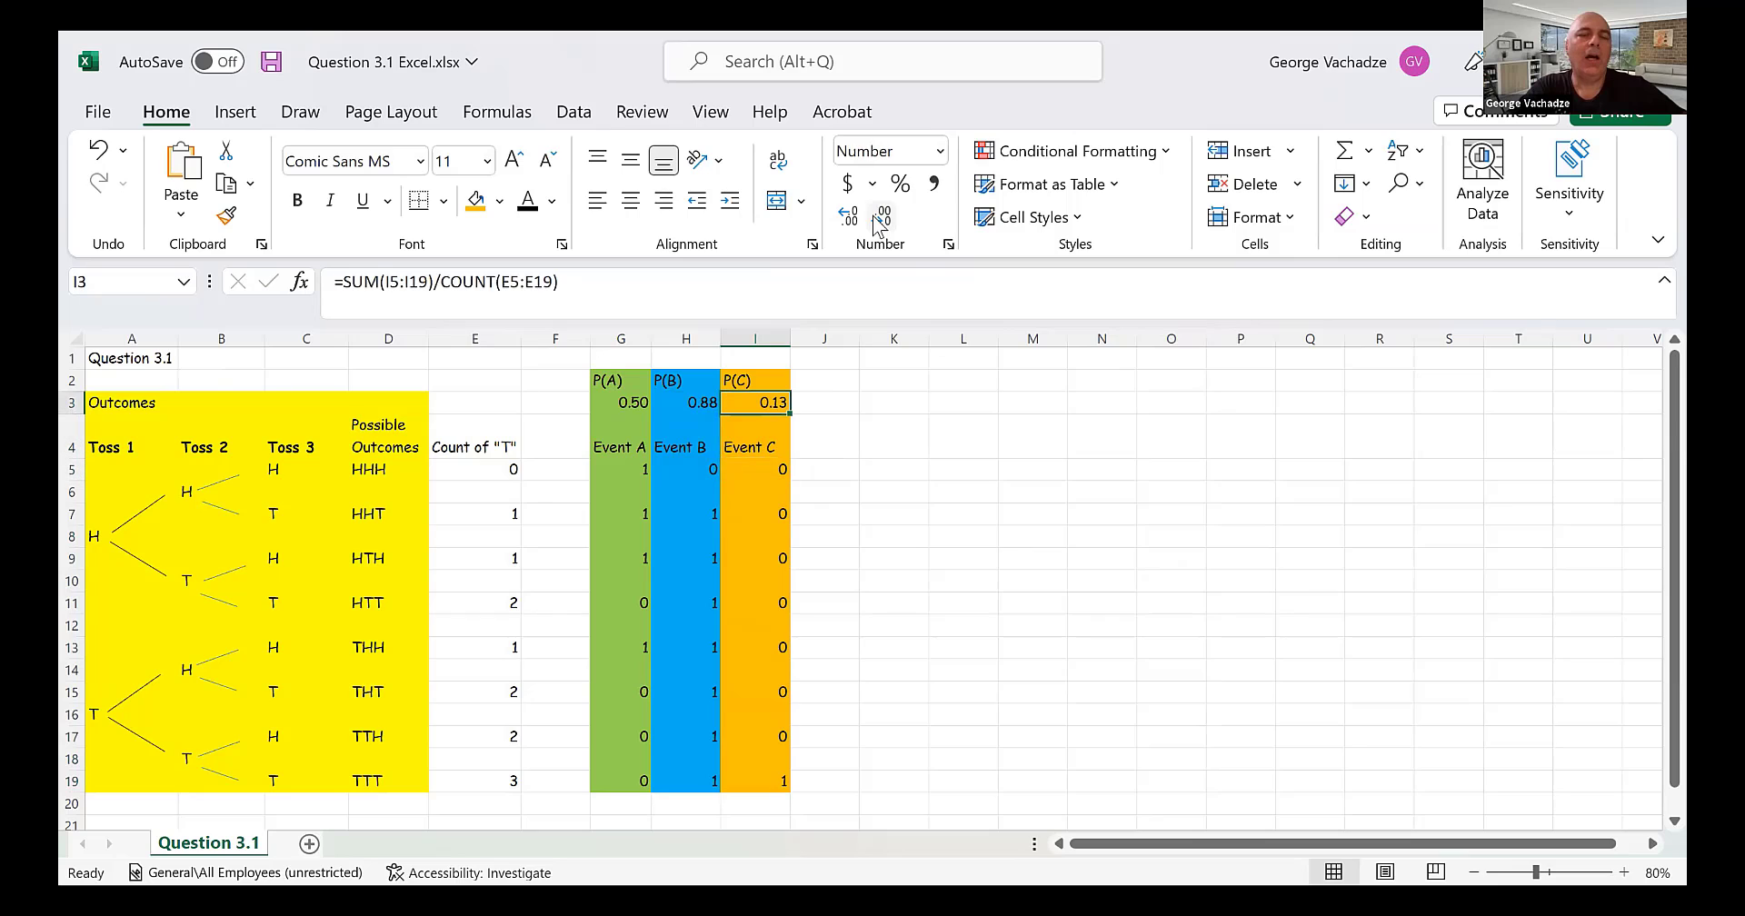
double_click(768, 404)
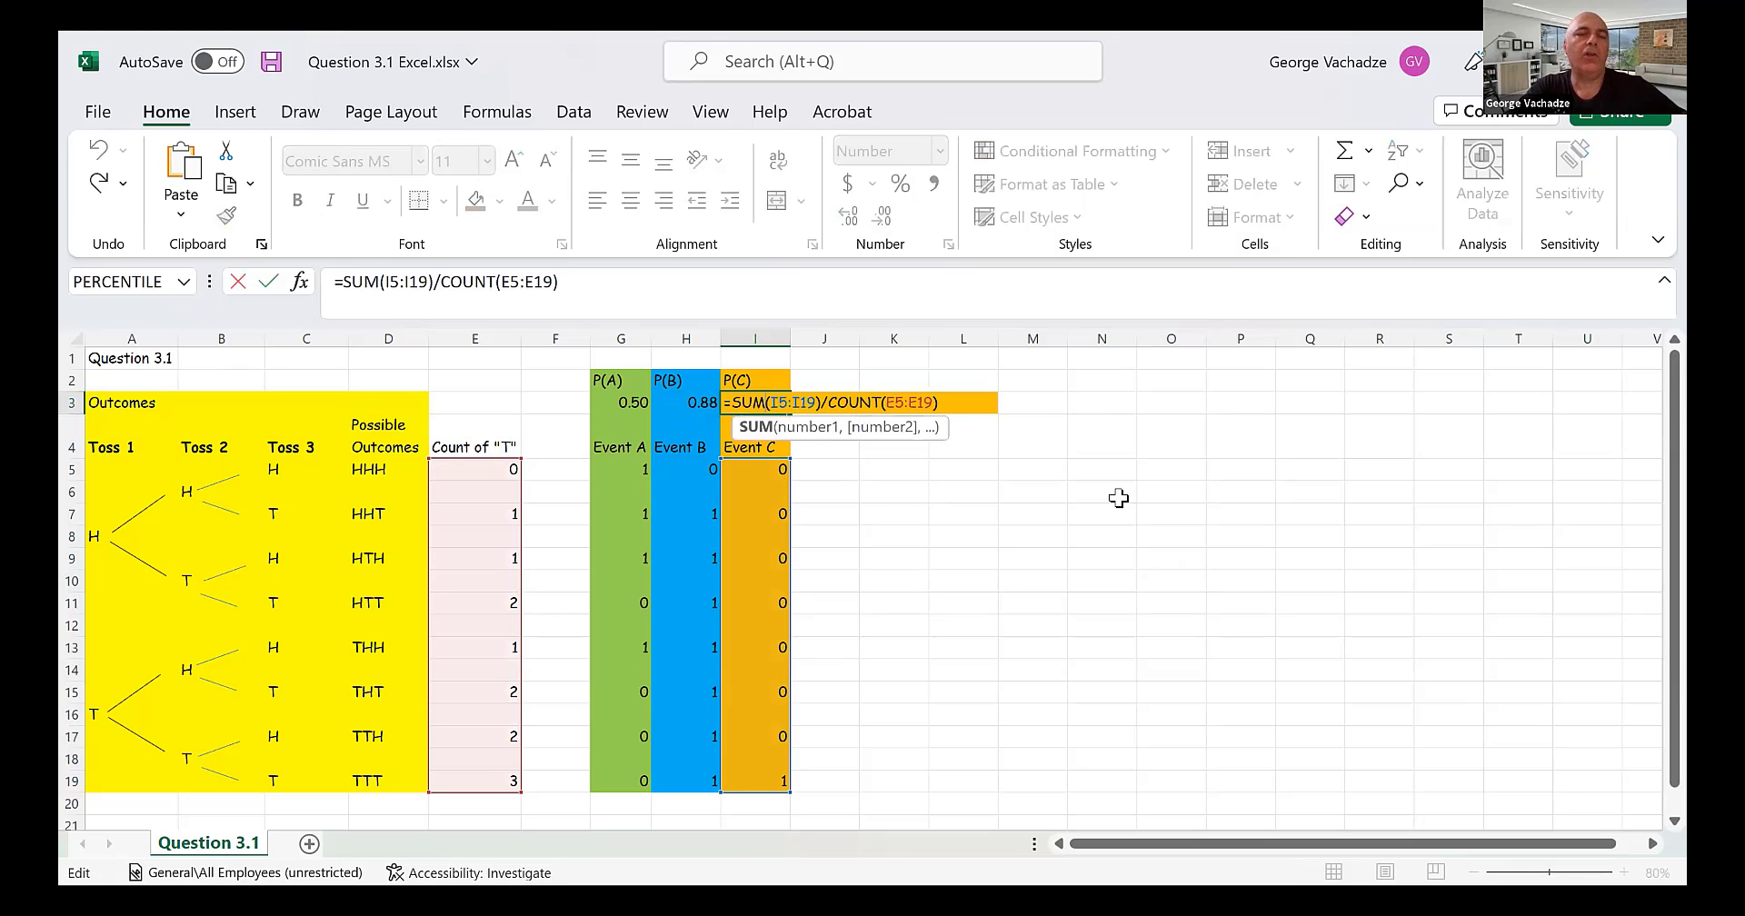
key("Escape")
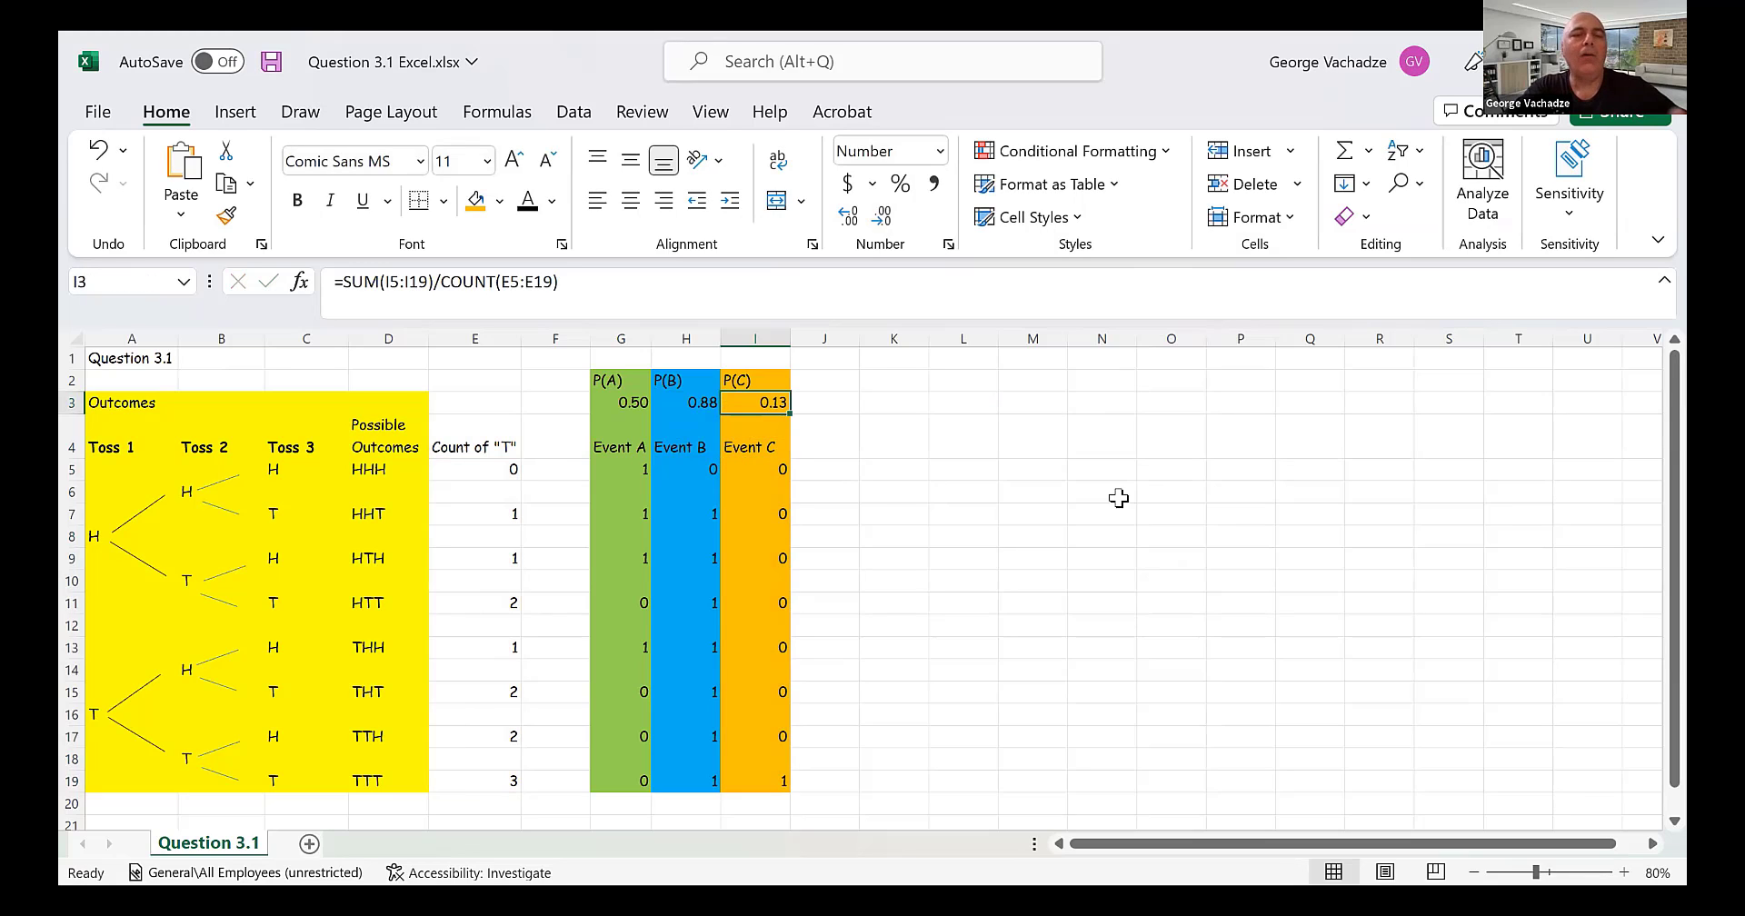